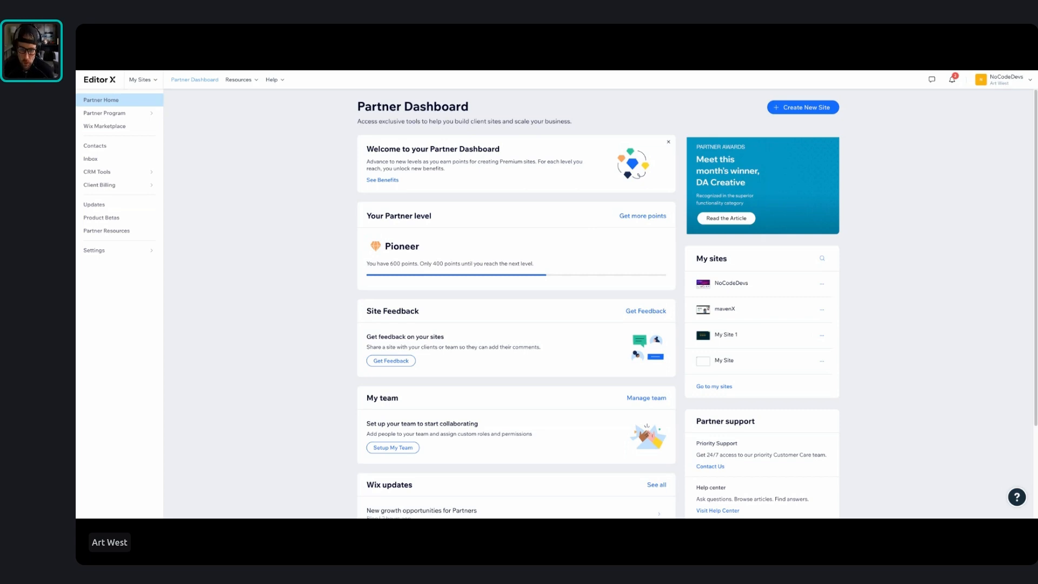
Create a new site on the Editor X platform and browse the starting templates before opening the Blank Canvas
triple_click(144, 80)
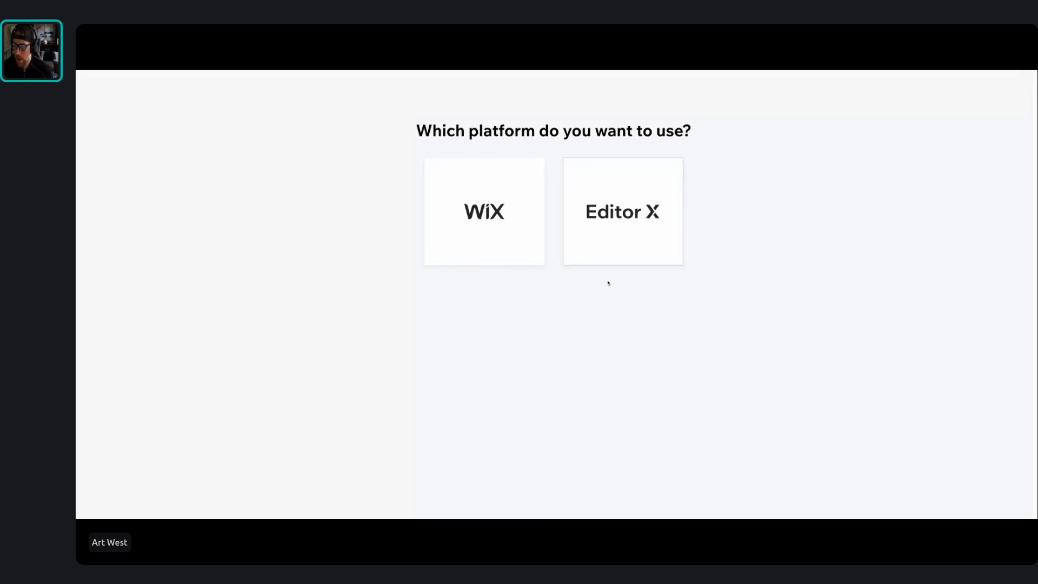
click(612, 222)
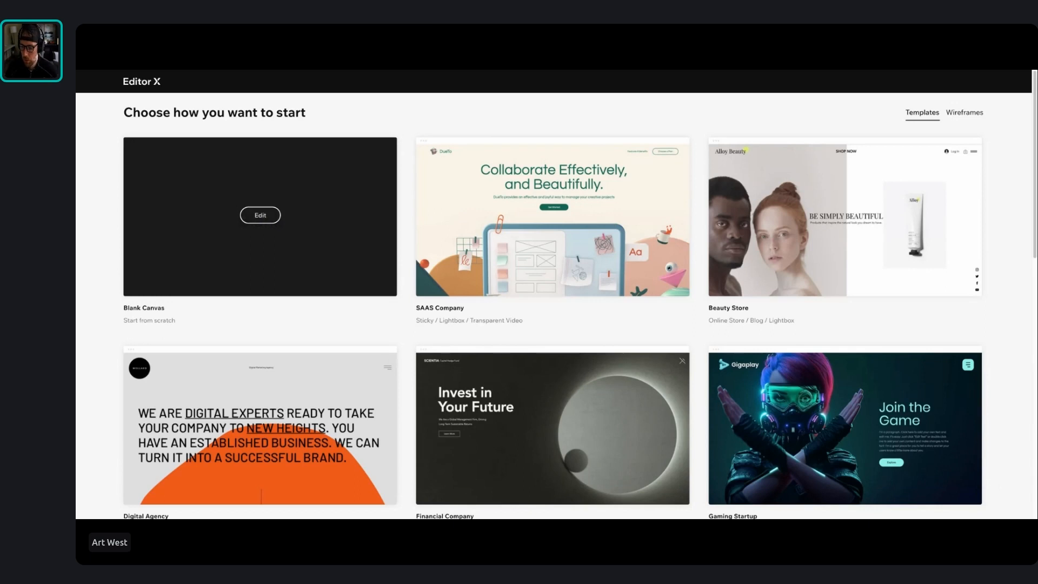
scroll(424, 238, down, 12)
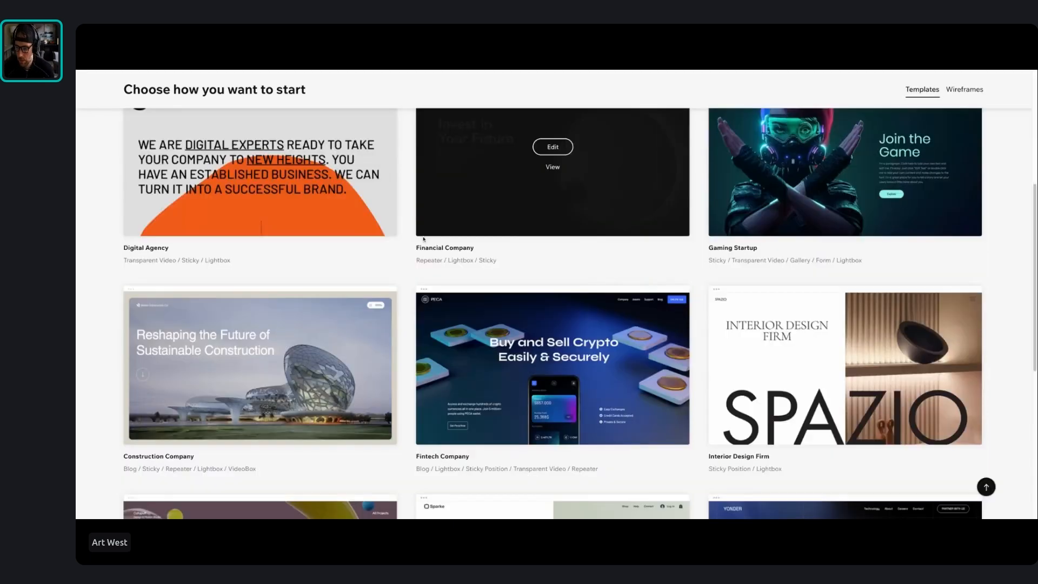
scroll(421, 239, down, 5)
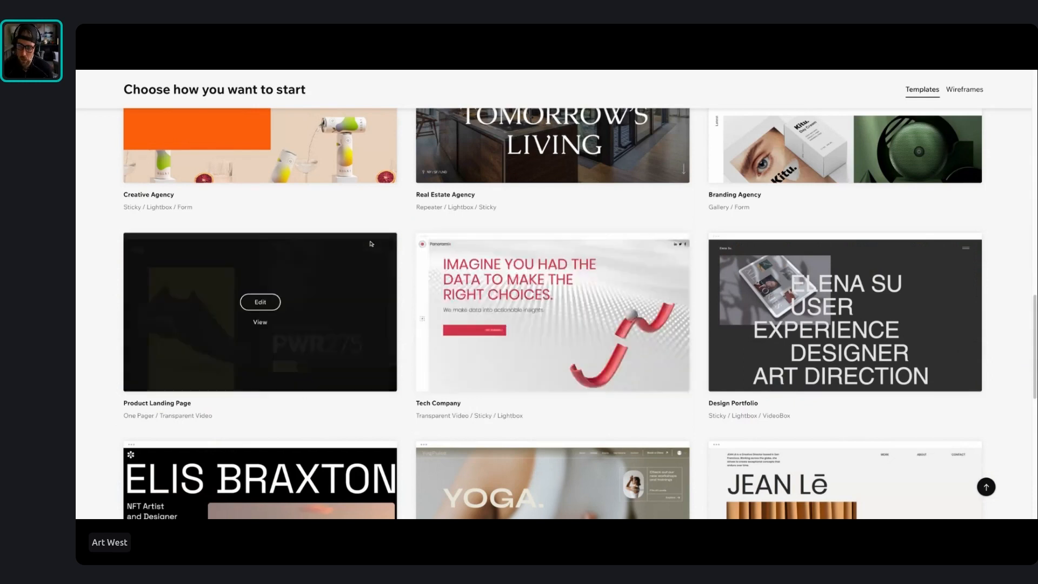
scroll(353, 247, up, 17)
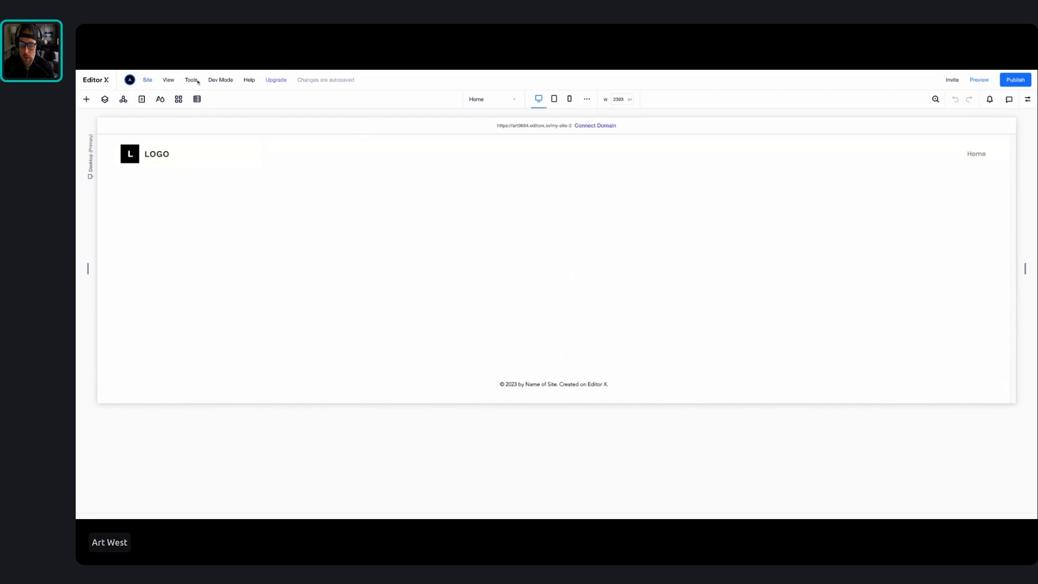
click(147, 81)
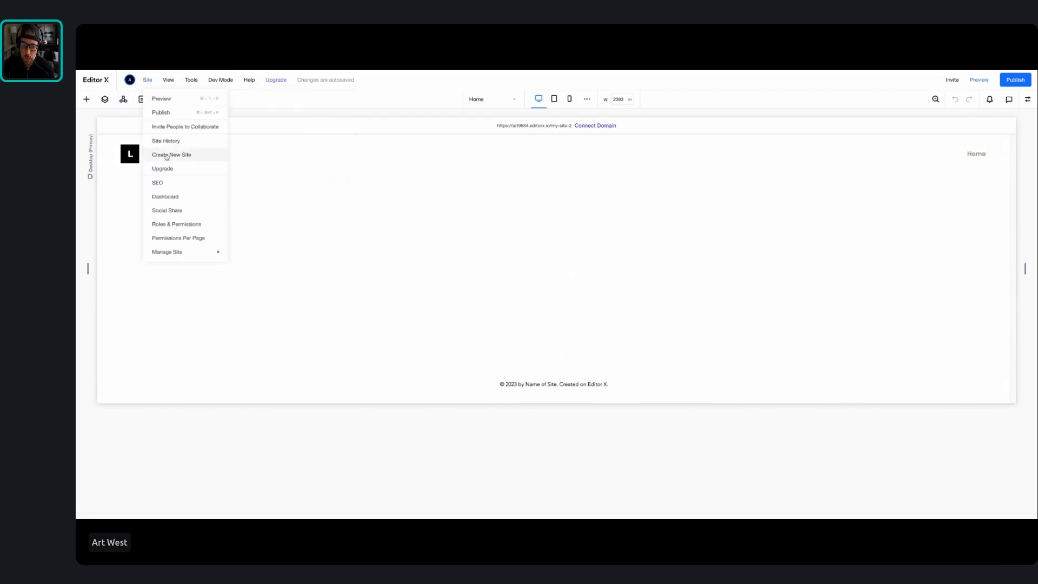
click(168, 82)
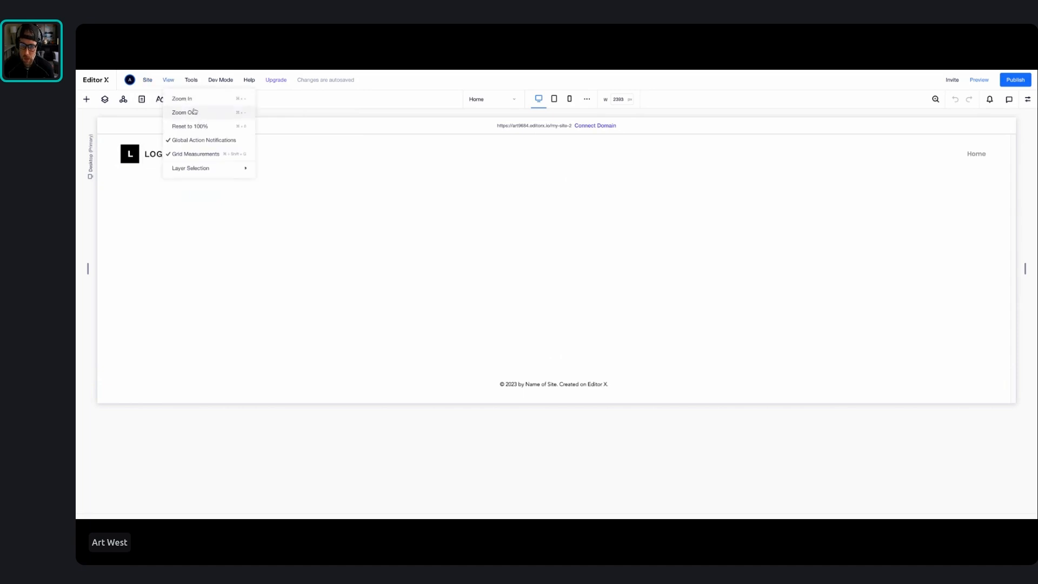
click(190, 82)
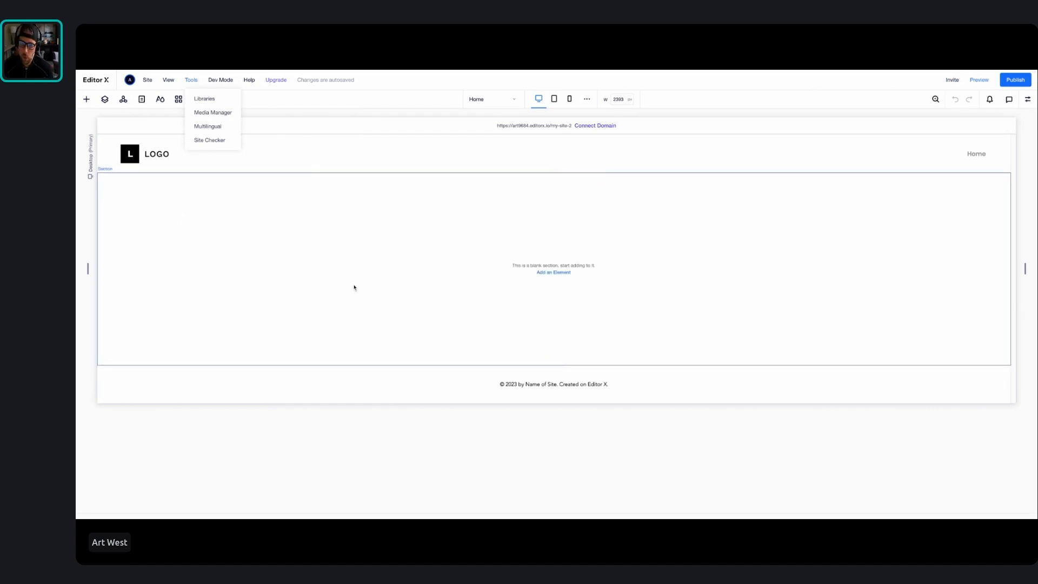
Browse the categories of elements that can be added, including layout tools, buttons, text, media and contact forms
click(87, 99)
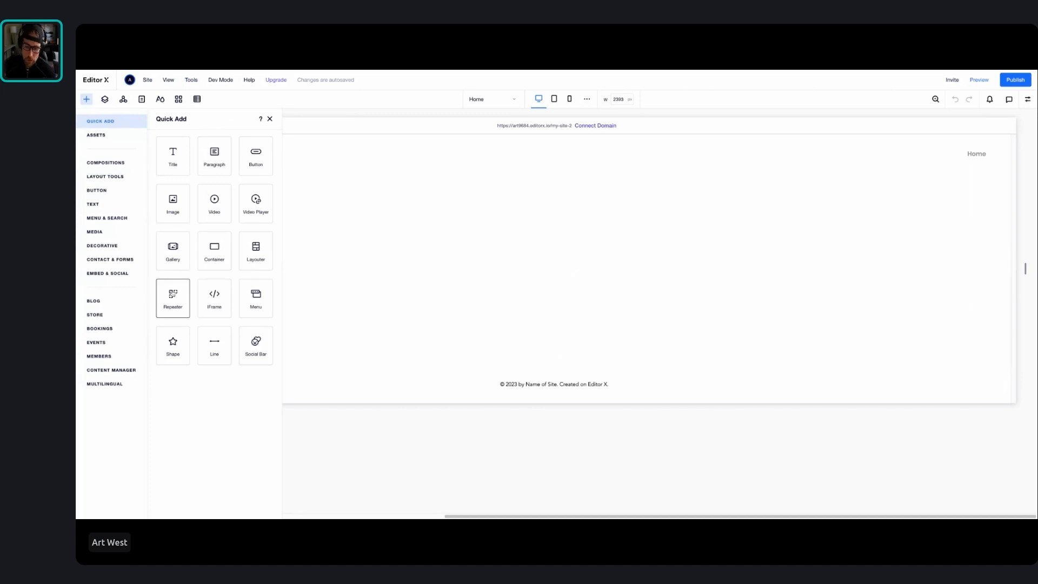
click(114, 163)
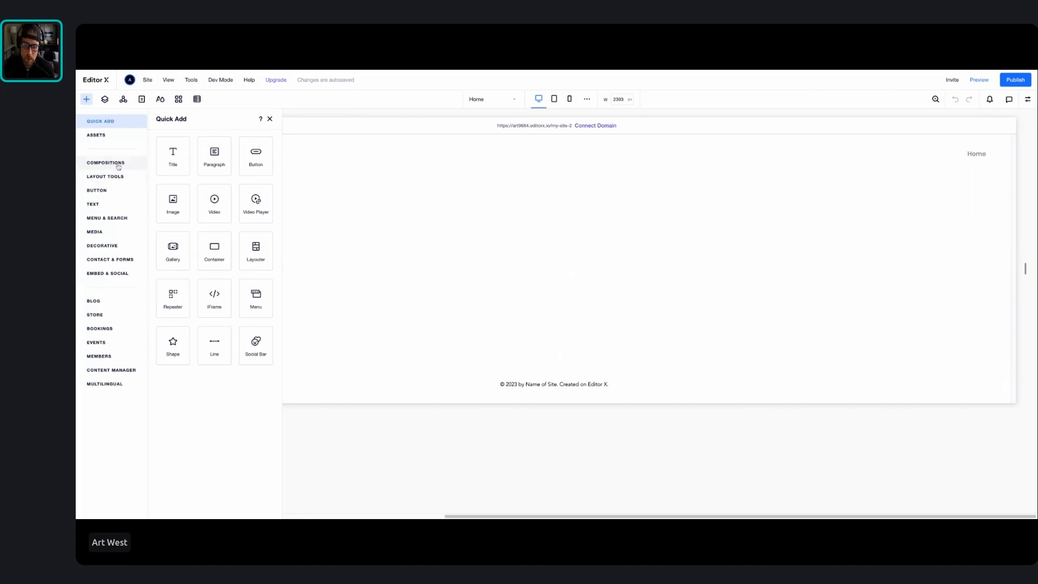
click(115, 177)
click(104, 190)
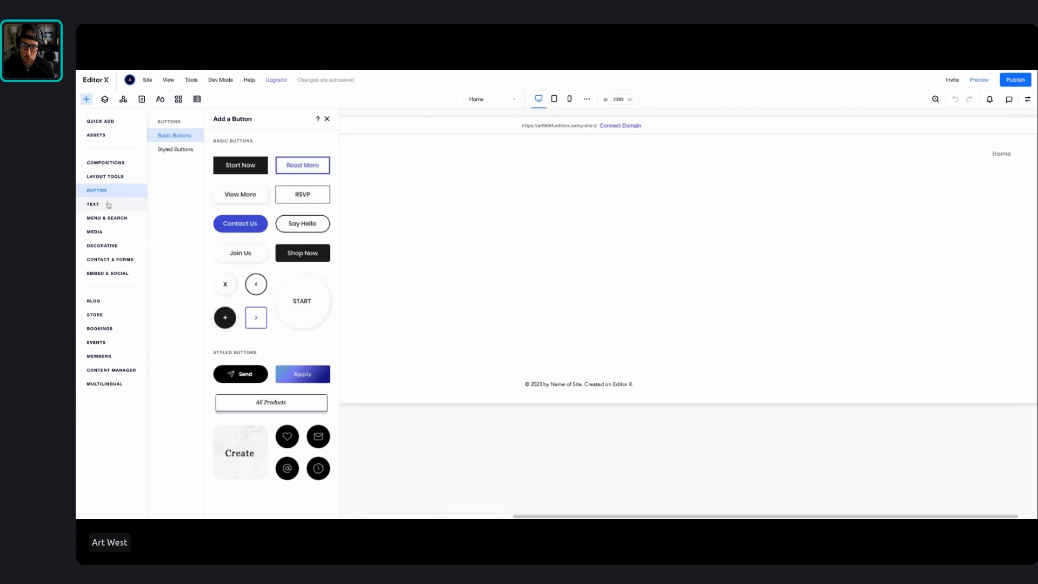
click(107, 203)
click(113, 218)
click(107, 232)
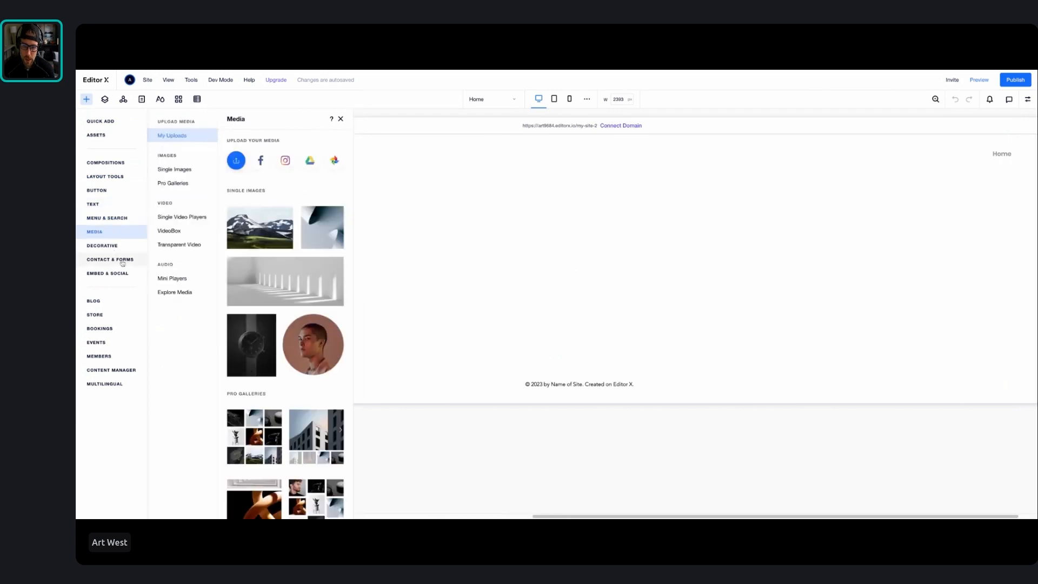
click(123, 261)
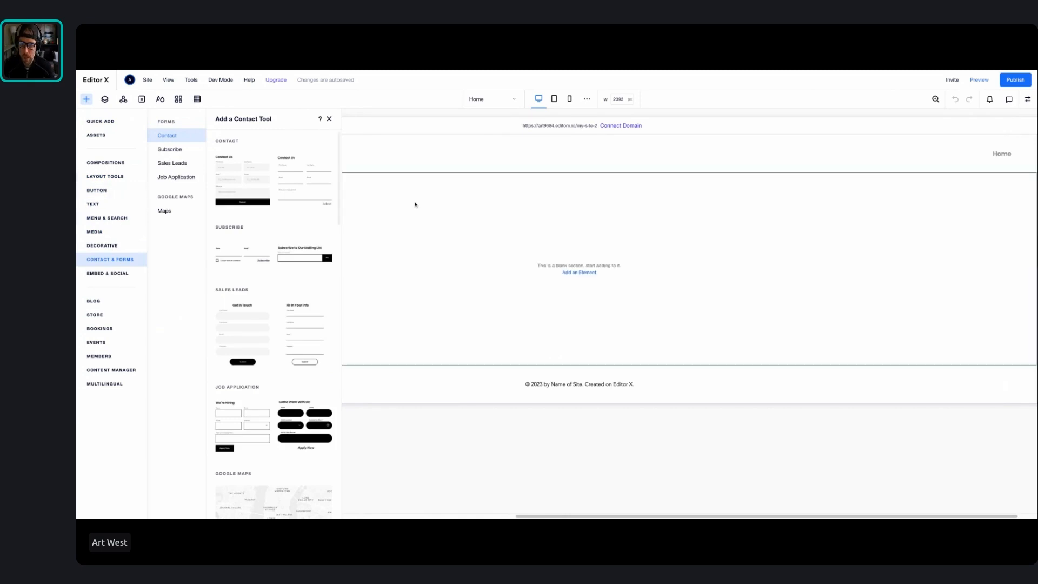
Select the blank section on the Home page and add a Title element from the quick-add elements to it
click(579, 173)
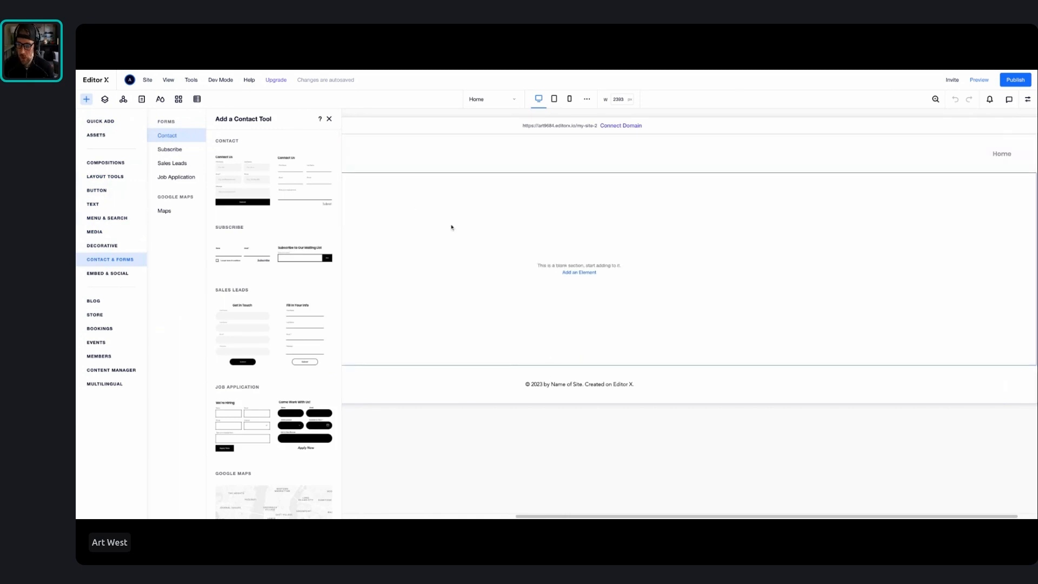
click(456, 227)
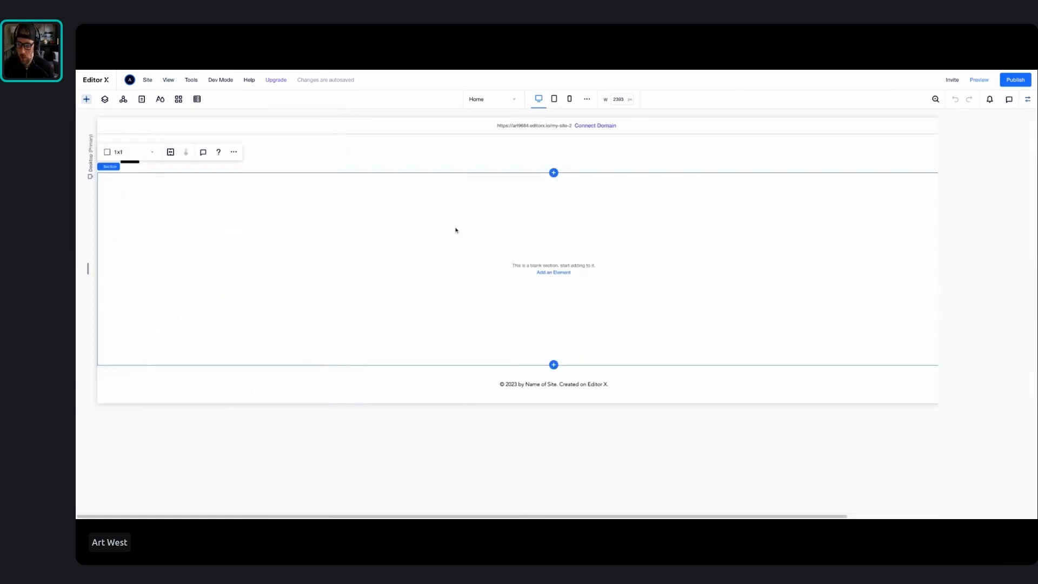
click(551, 272)
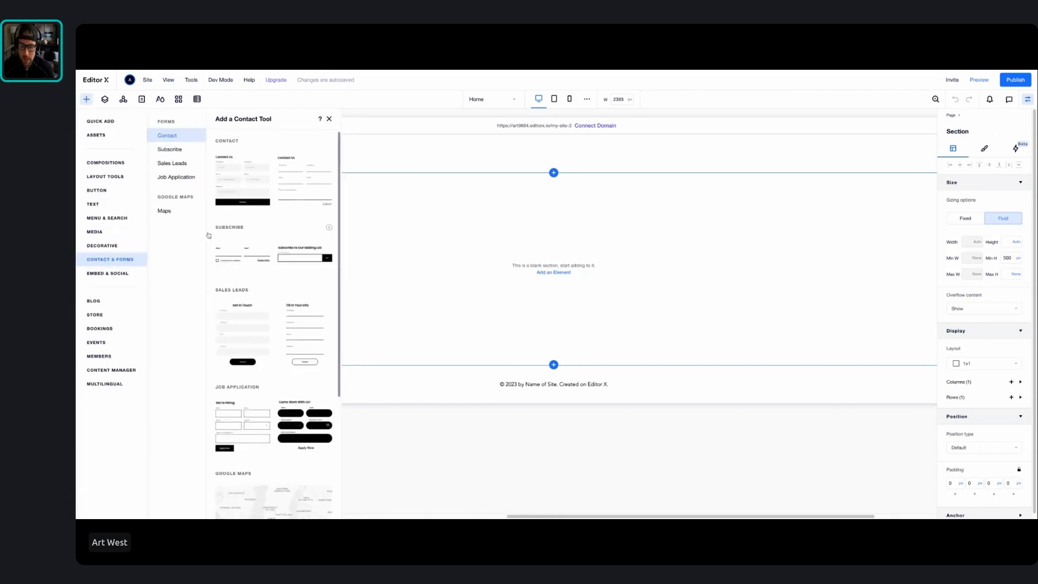
click(111, 122)
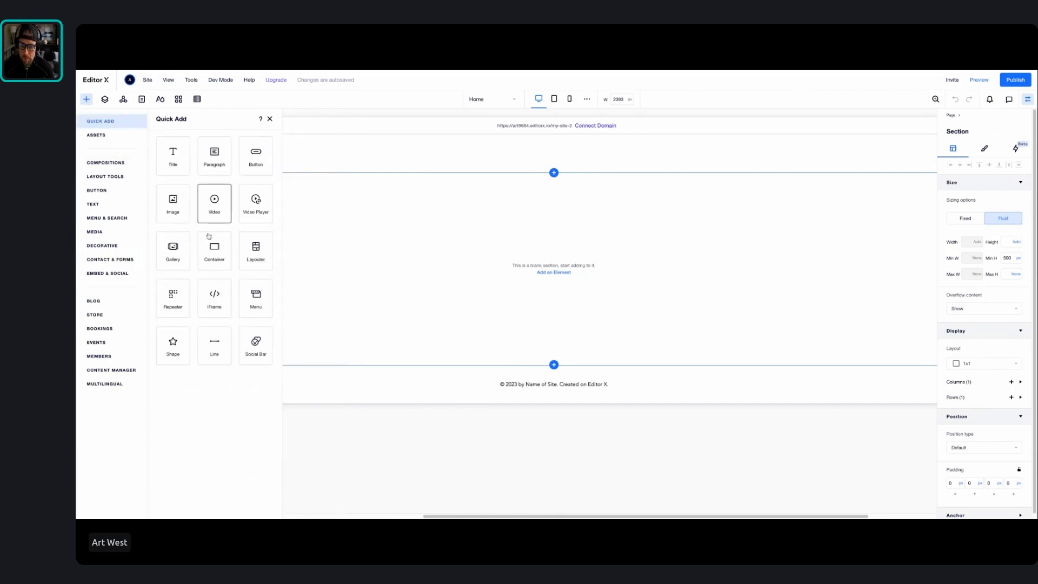
drag(174, 165, 434, 239)
Replace the title's text with "kdfkdmfk" and move the title to the upper-left corner of its section
double_click(322, 225)
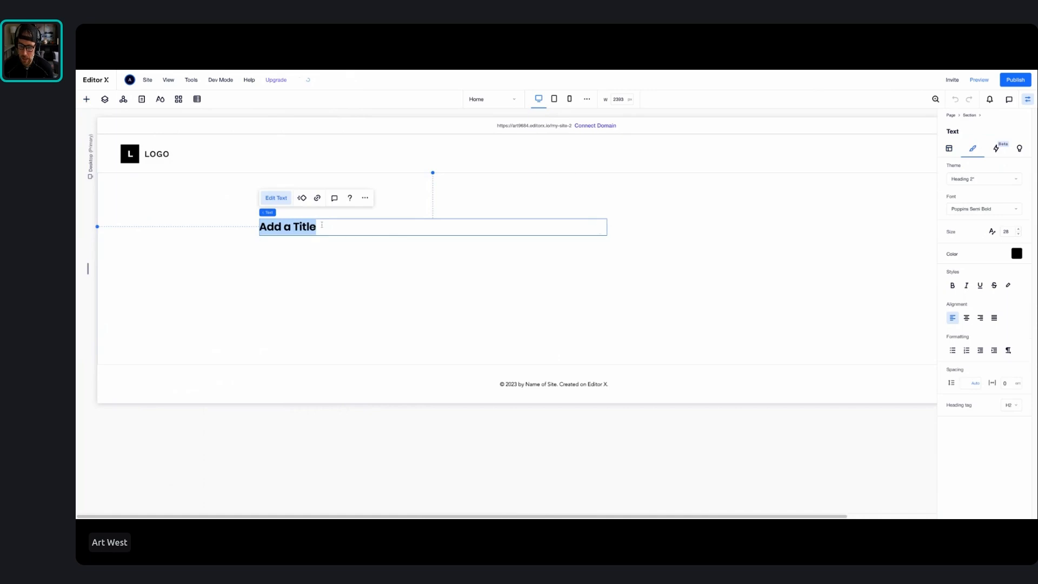
key(BackSpace)
text(kdfkdmfk)
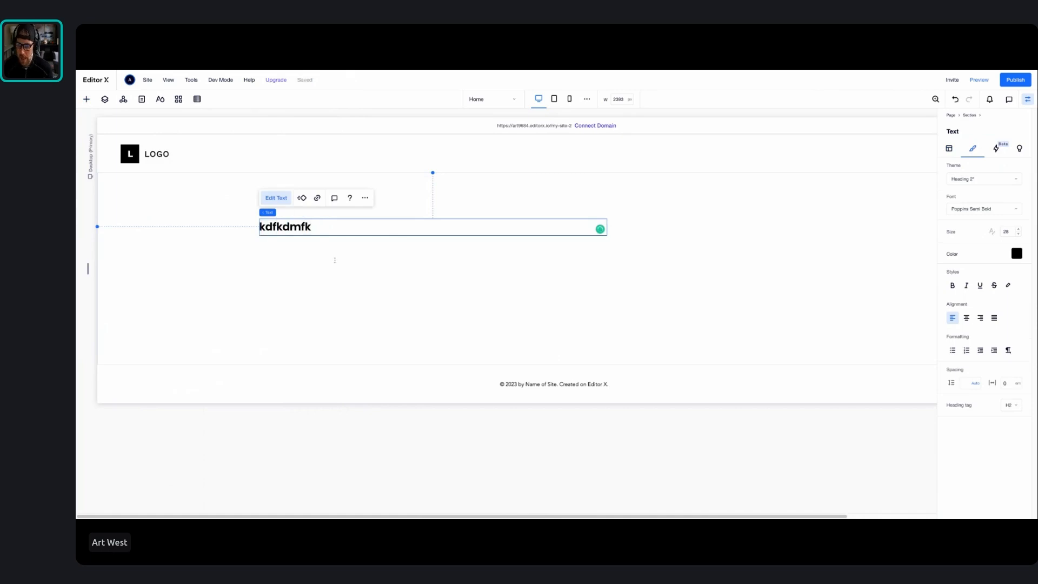
click(335, 260)
drag(295, 229, 161, 199)
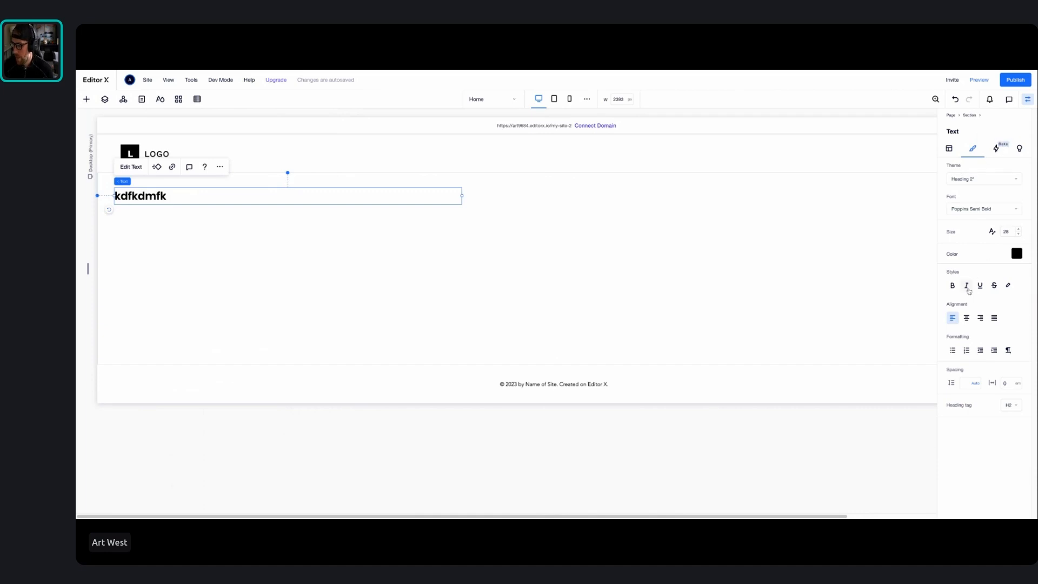
Make the title text bold and italic, and show its trigger interaction settings
click(954, 287)
click(967, 286)
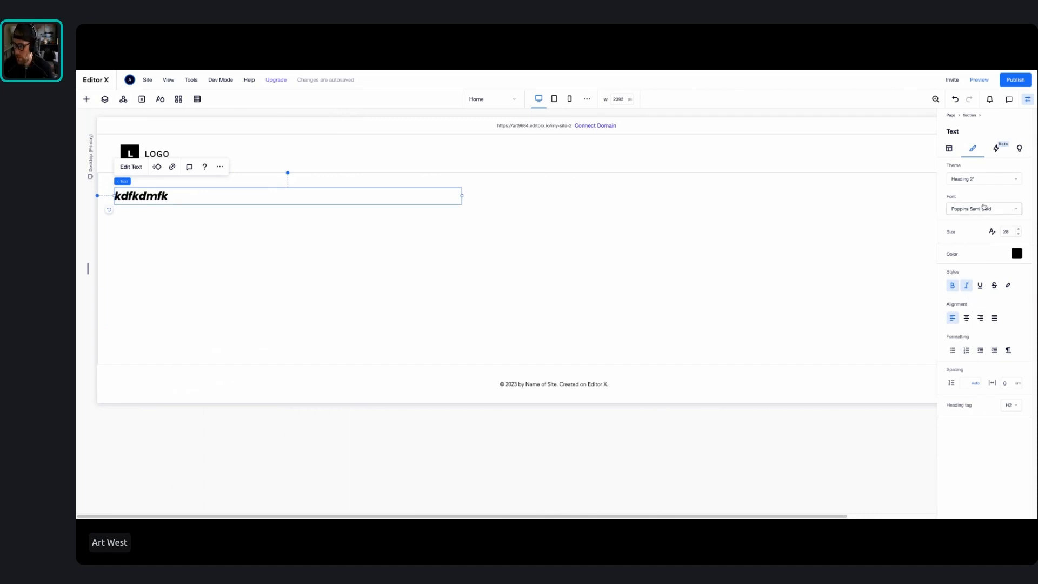
click(998, 149)
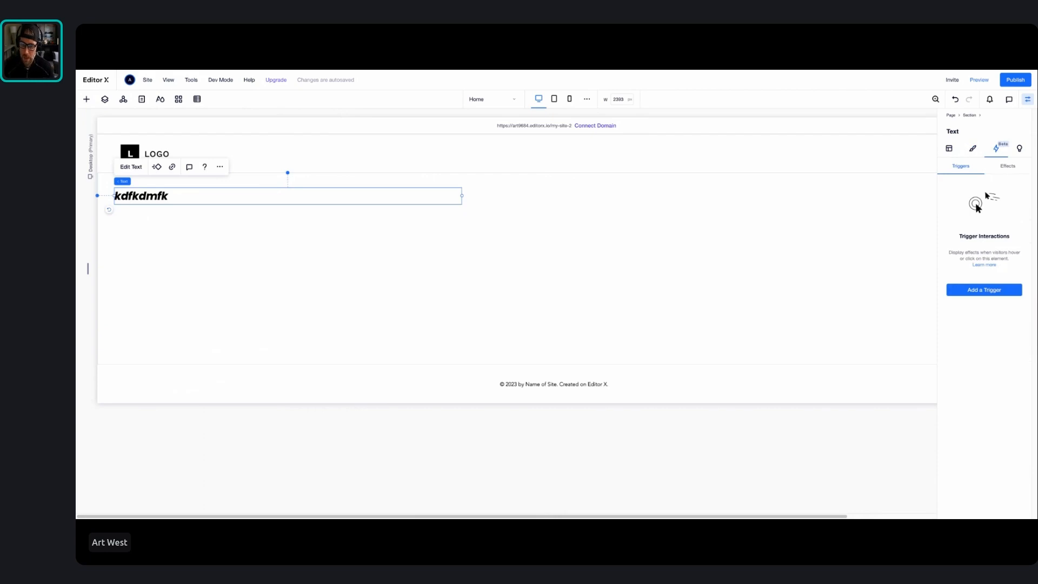
Inspect the page's layers and add a blank section between the existing section and the footer
click(104, 99)
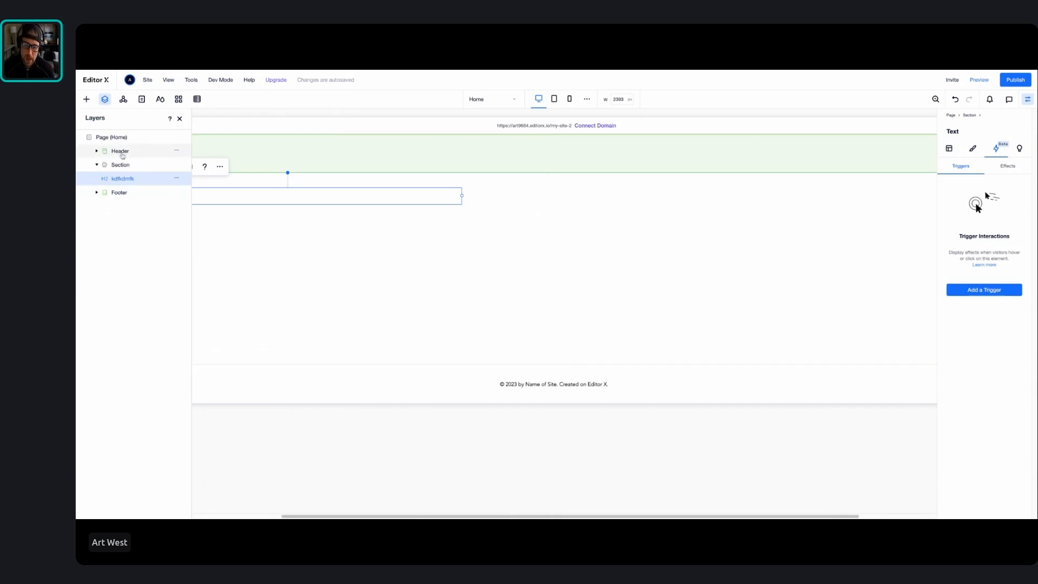
click(97, 193)
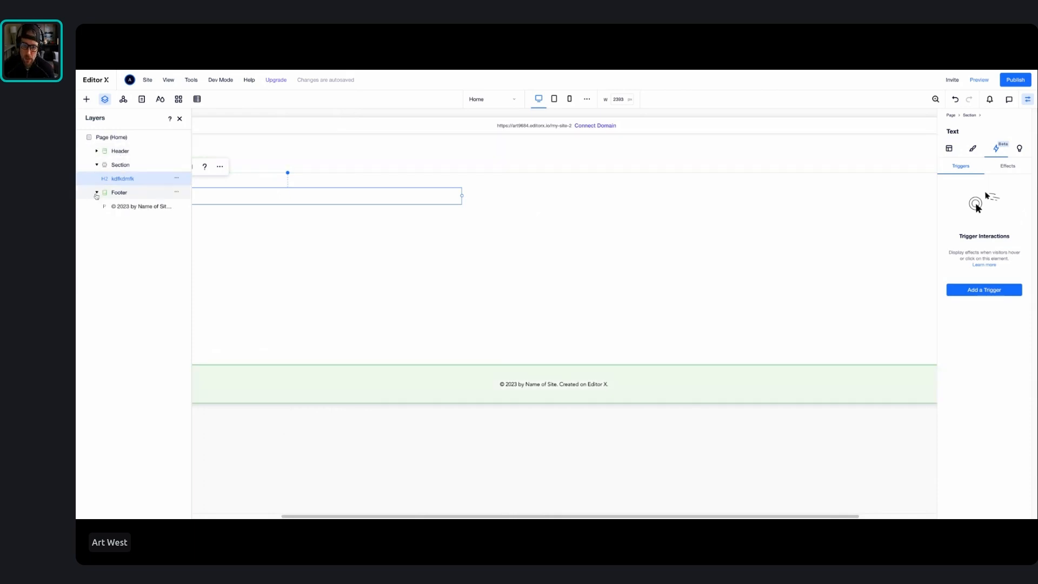
click(97, 192)
click(96, 165)
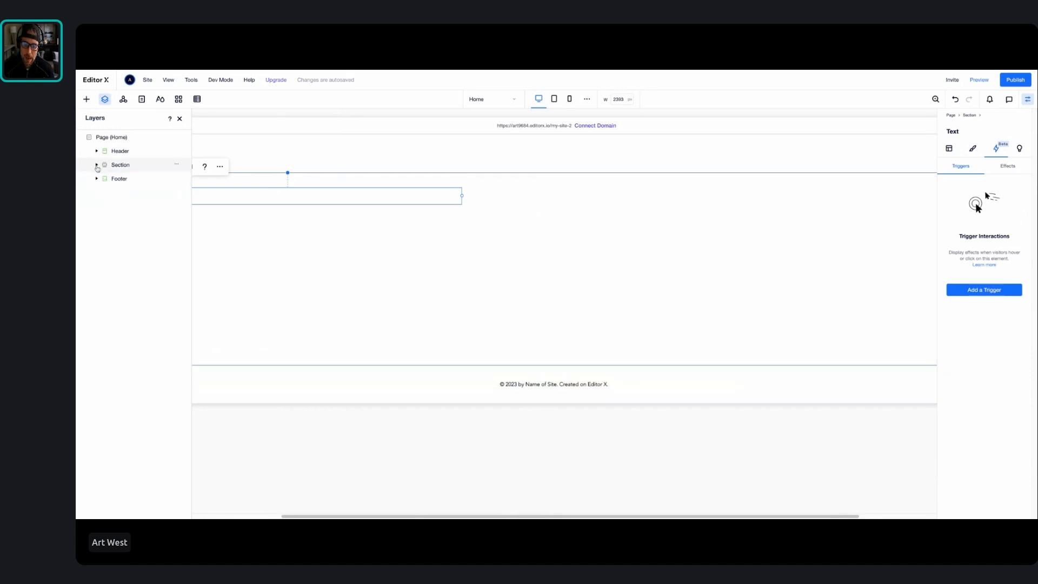
click(554, 364)
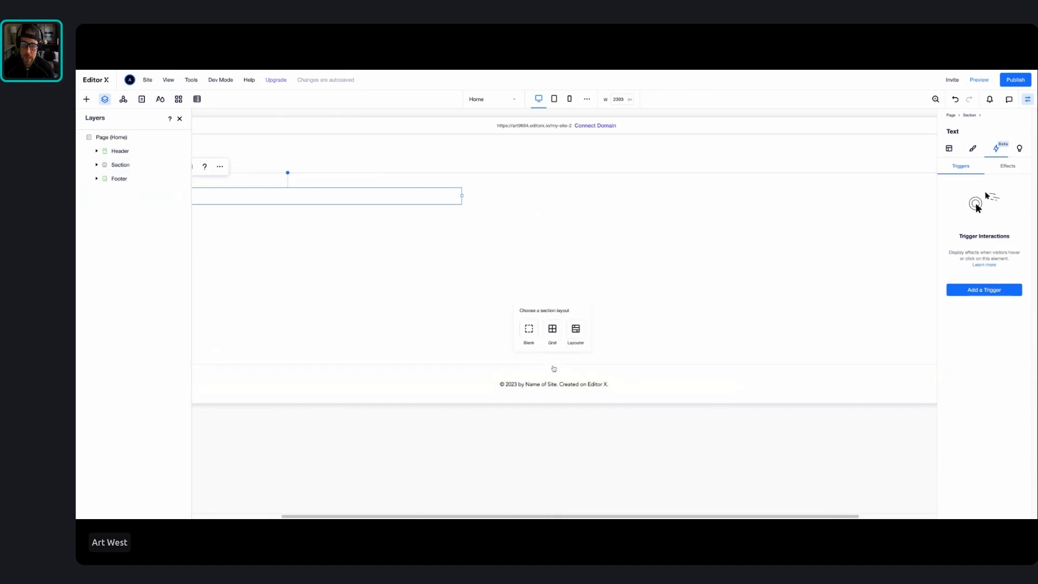
click(529, 329)
click(109, 182)
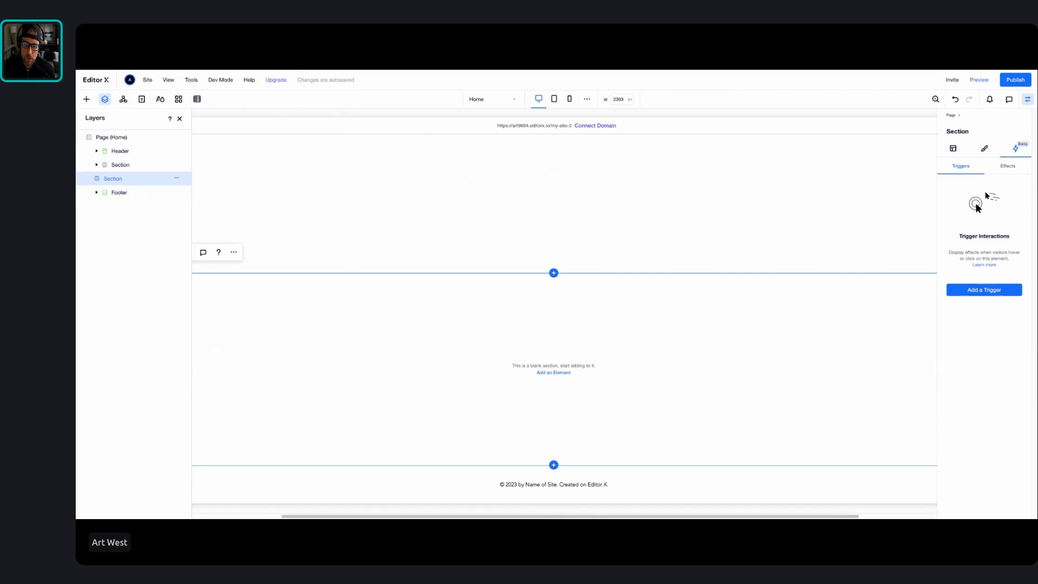
Expand the first section's layers to select its title, and view the site's header and footer masters
click(97, 165)
click(137, 168)
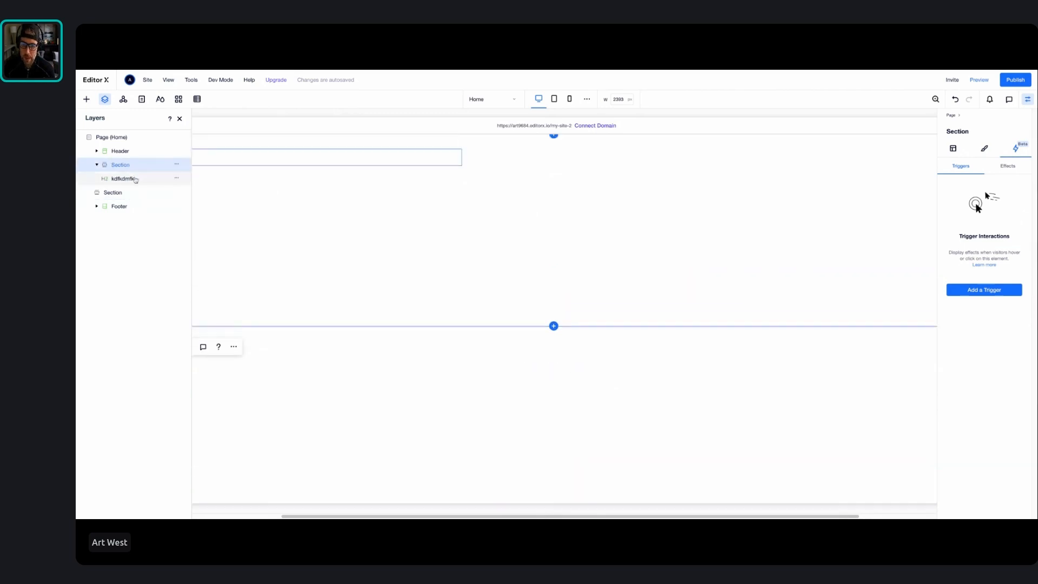
click(136, 179)
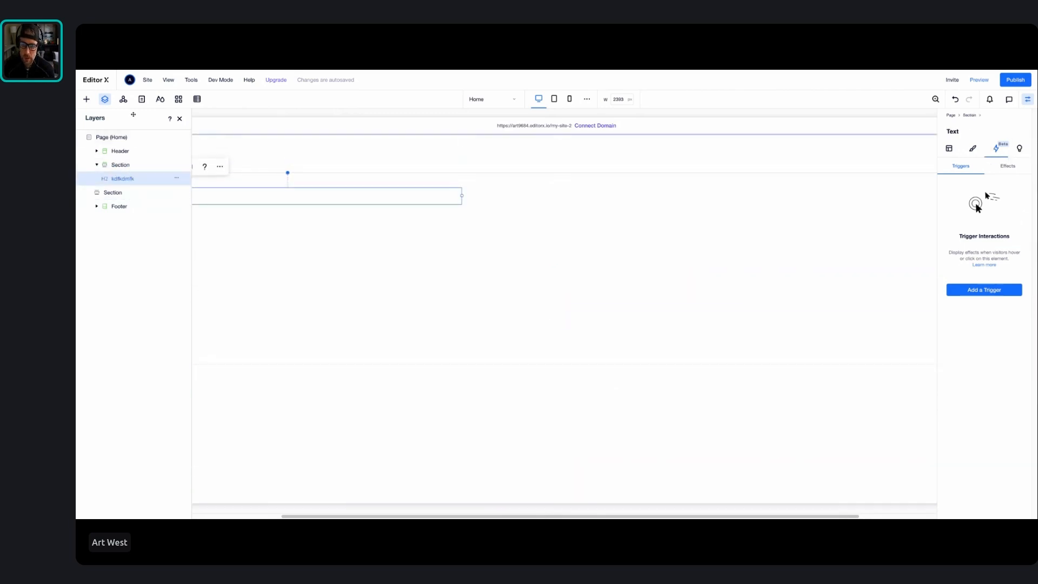
click(124, 99)
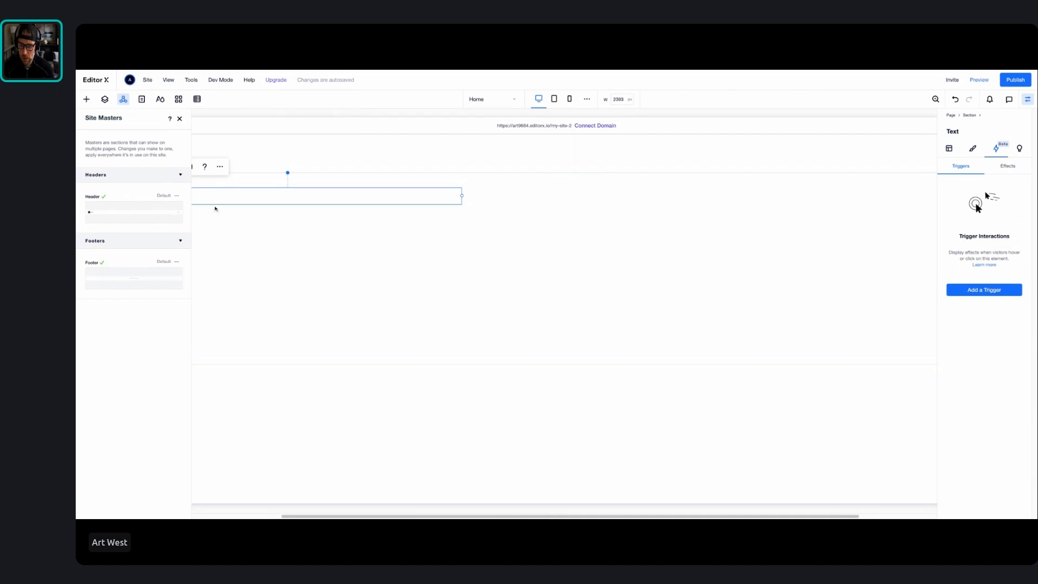
Add a new Title element to the page and move it up into the header beside the logo
click(292, 239)
click(364, 159)
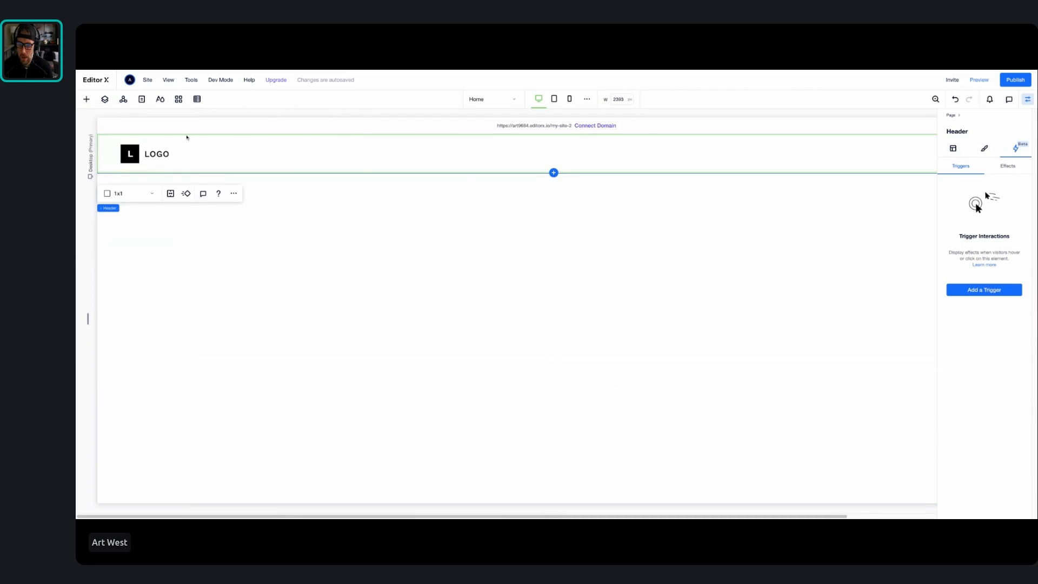
click(87, 99)
click(173, 157)
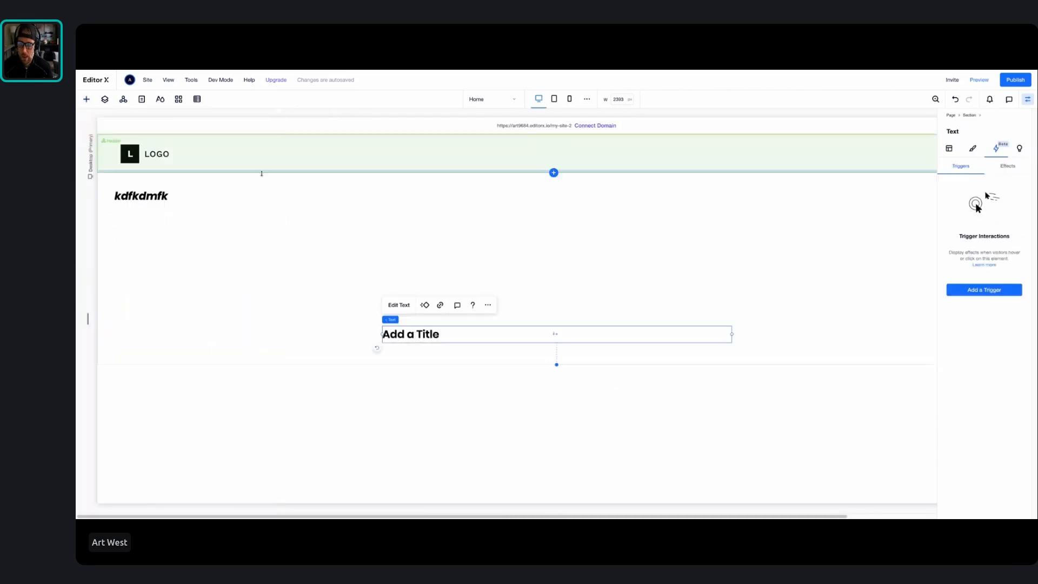
drag(420, 332, 358, 147)
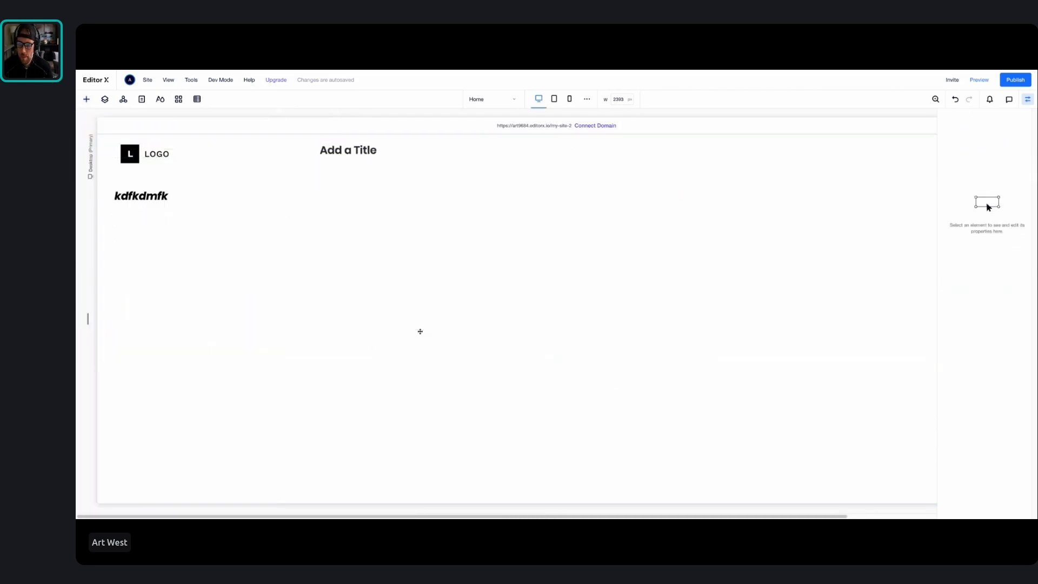
View the quick-add elements and the list of site pages
click(87, 99)
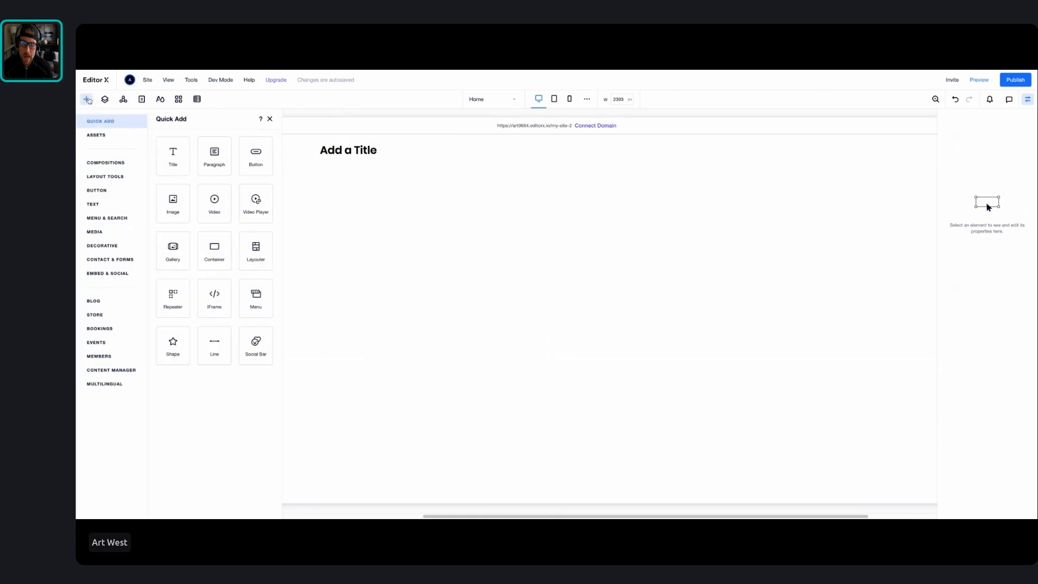
click(141, 99)
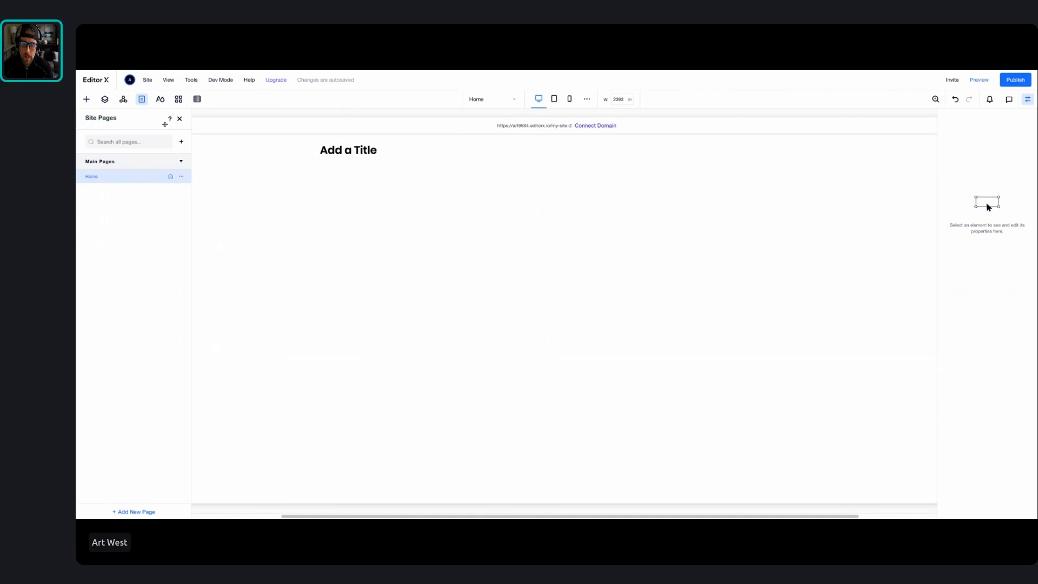
Add a standard blank page to the site and name it "about us"
click(183, 143)
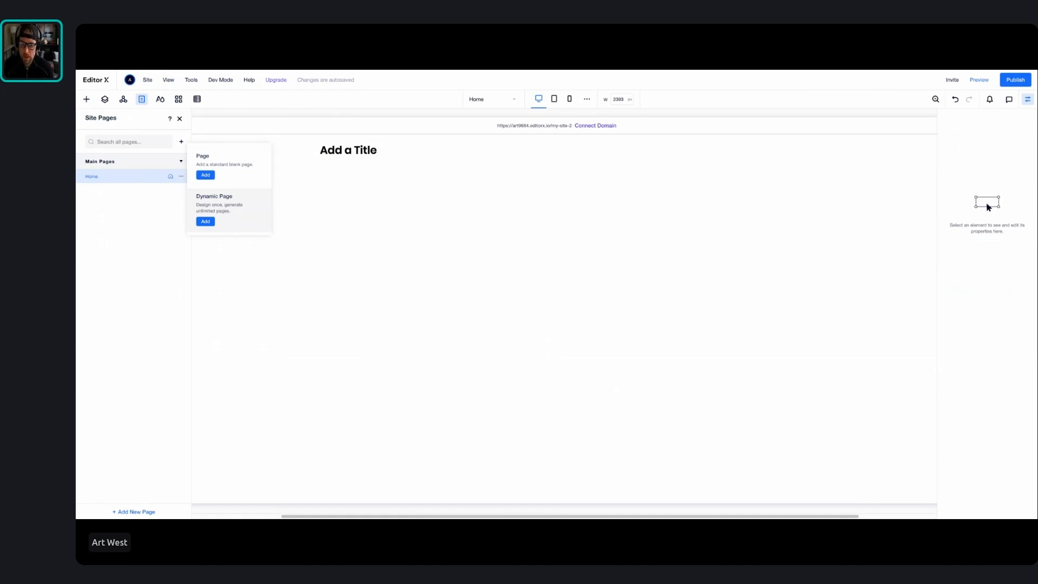
click(205, 174)
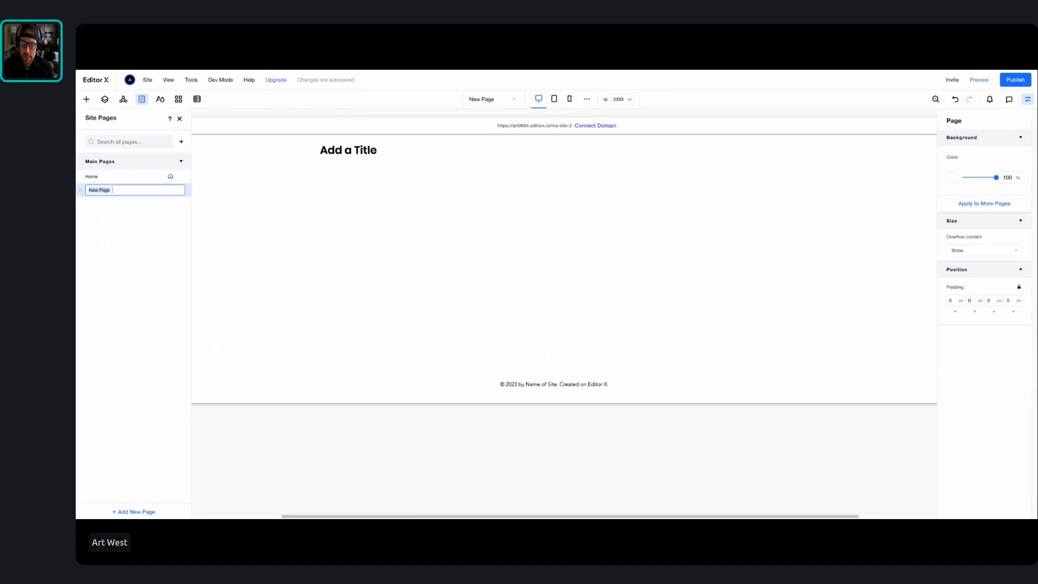
text(about us)
key(Return)
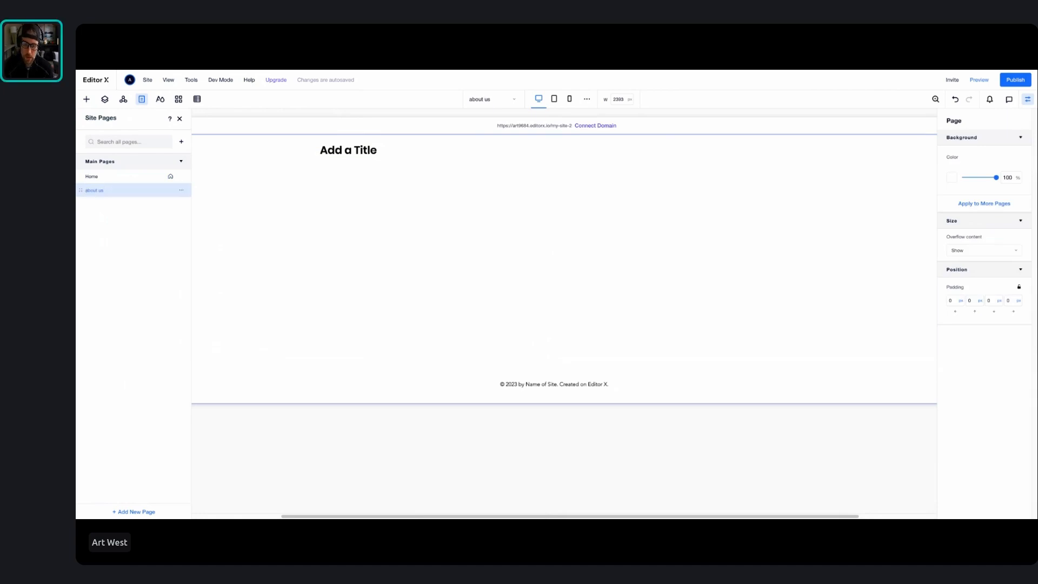
Move the header's title further right on the about us page and view the header on the Home page
click(110, 181)
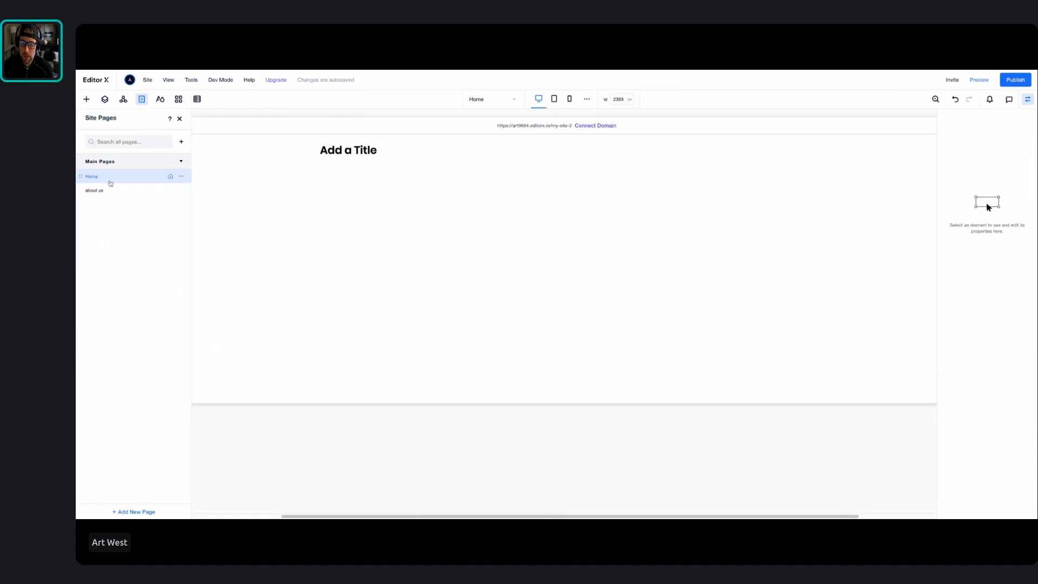
click(111, 190)
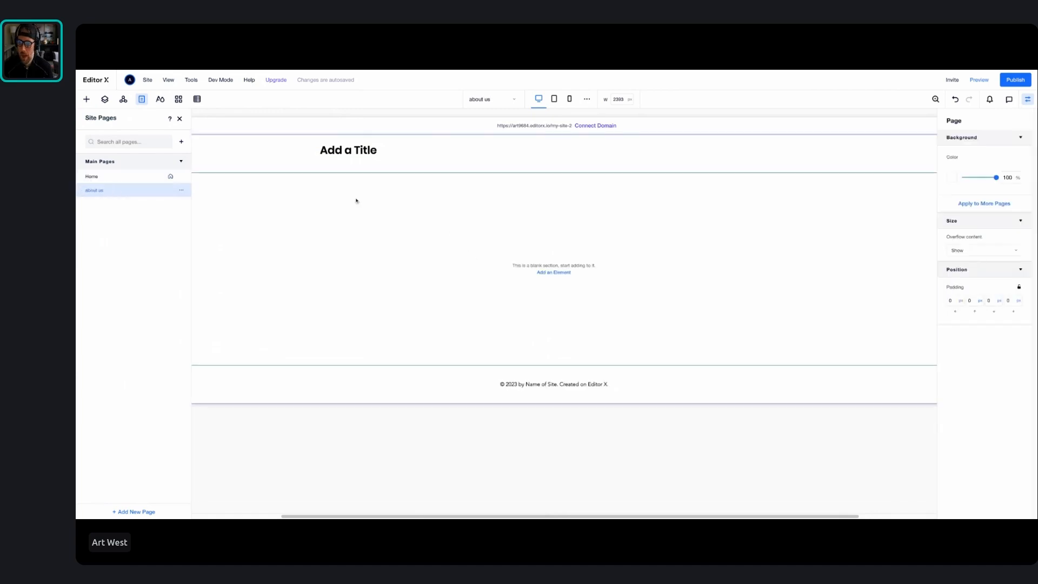
click(349, 150)
drag(349, 150, 717, 152)
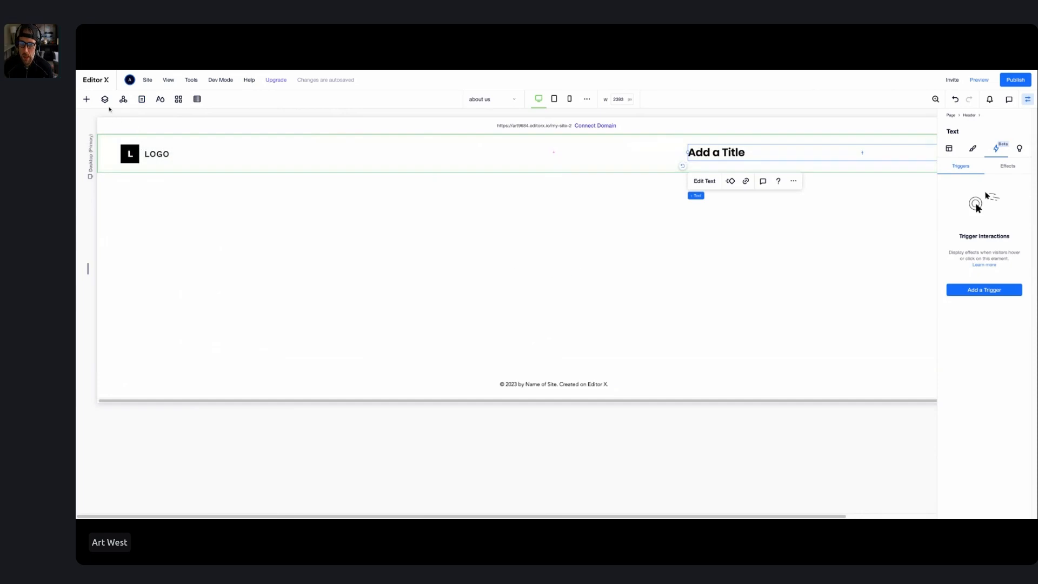
click(142, 99)
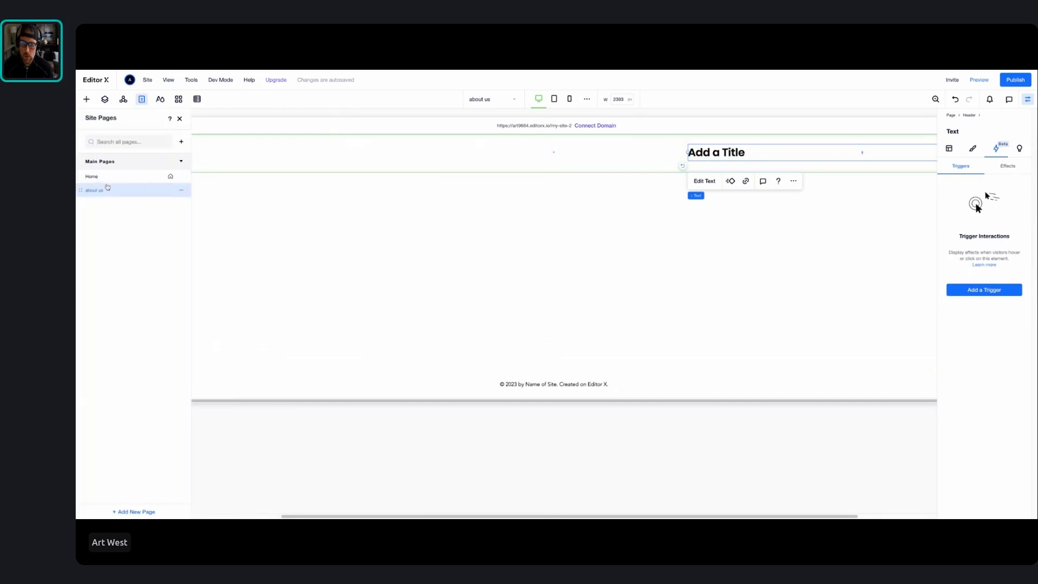
click(109, 177)
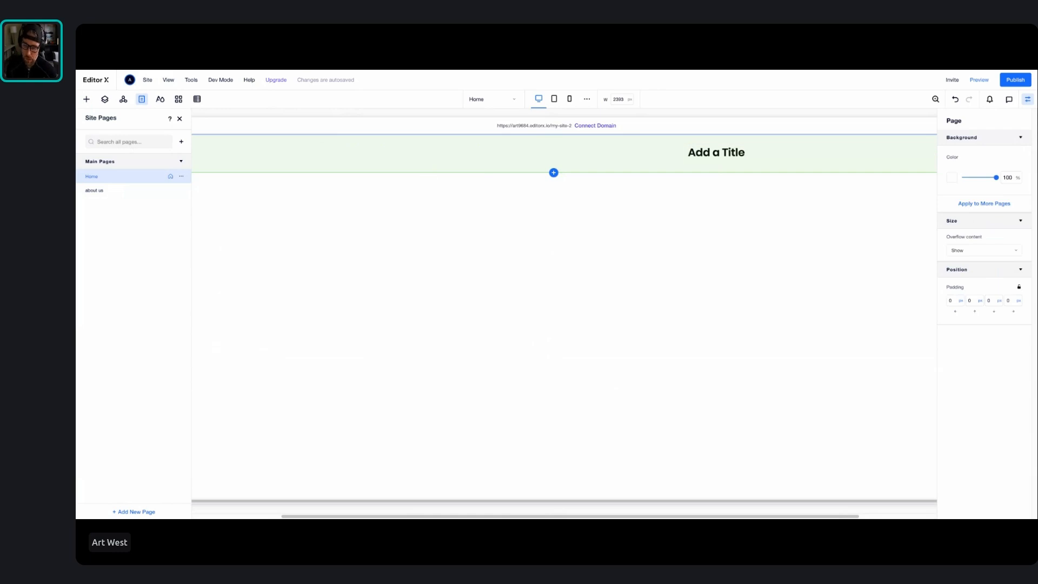
View the site's typography styles, color styles and page transition options
click(161, 99)
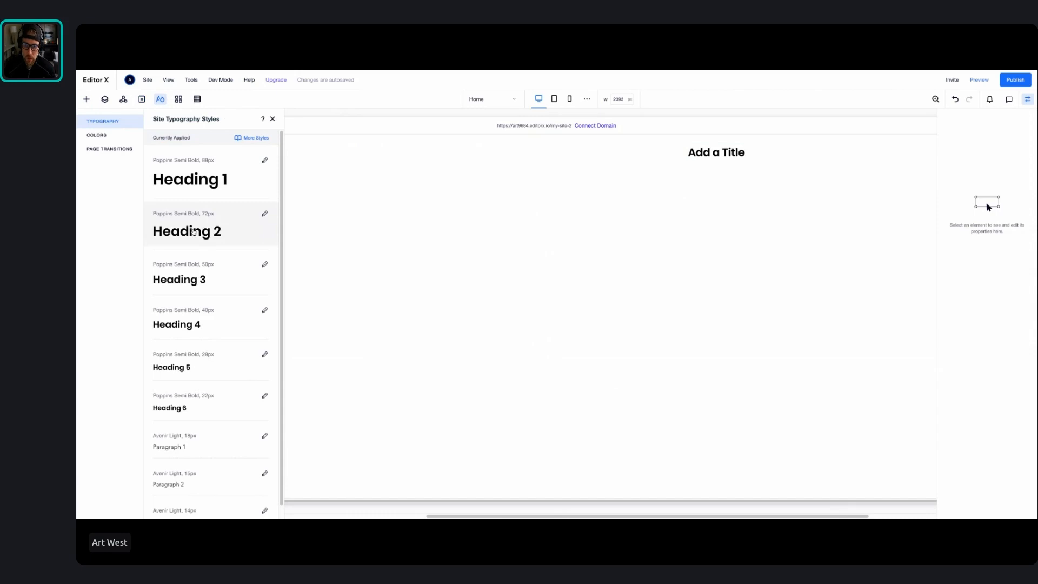
click(113, 136)
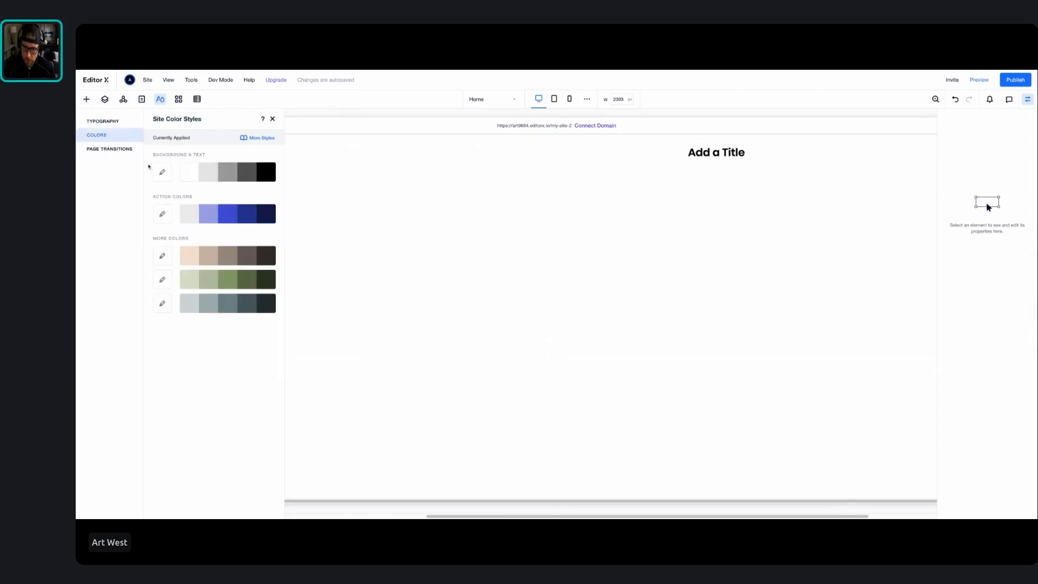
click(115, 150)
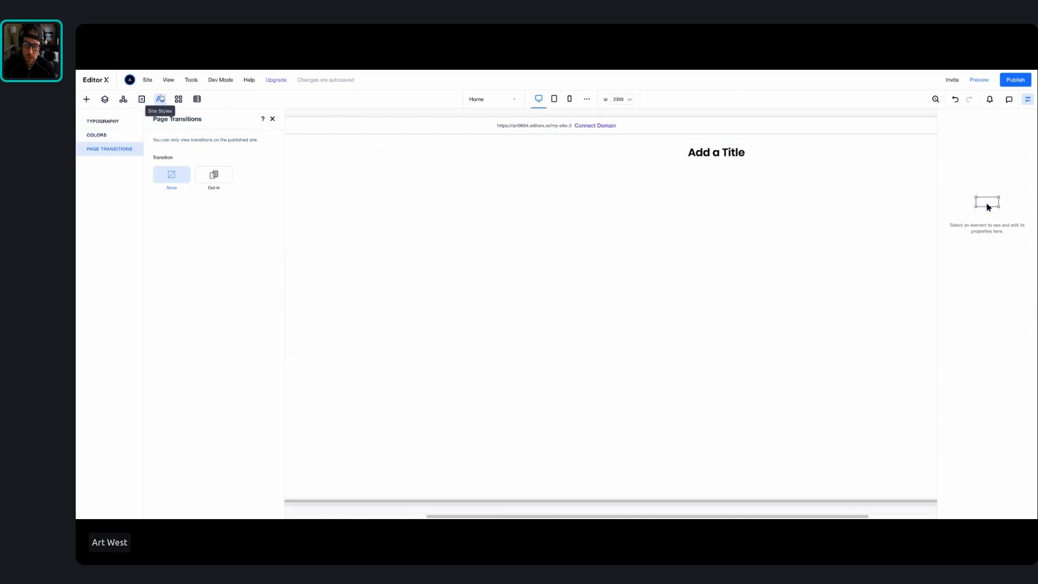
Browse the App Market's Wix Business Solutions and add the Wix Blog app to the site
click(178, 99)
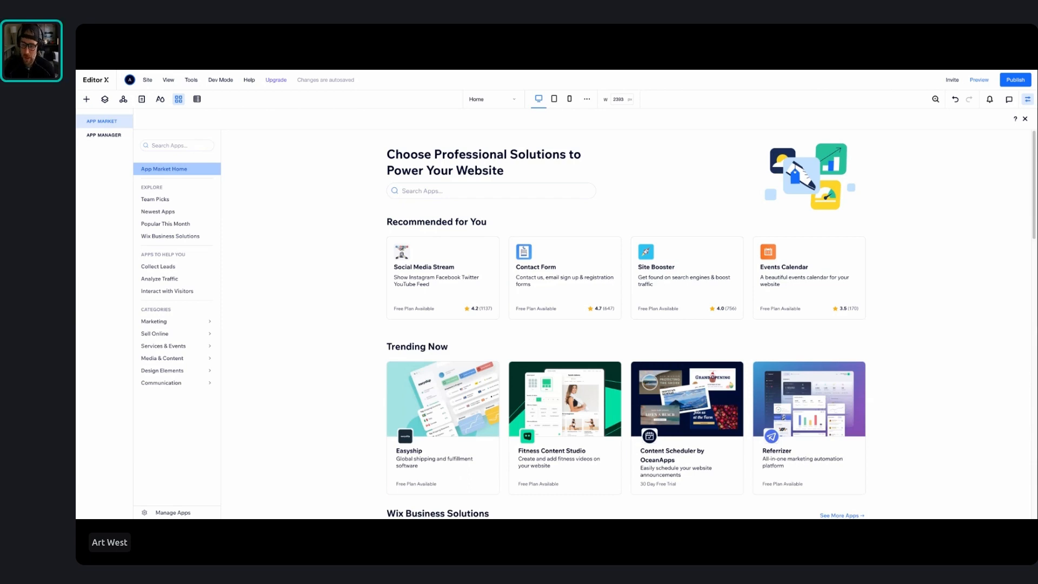
click(411, 191)
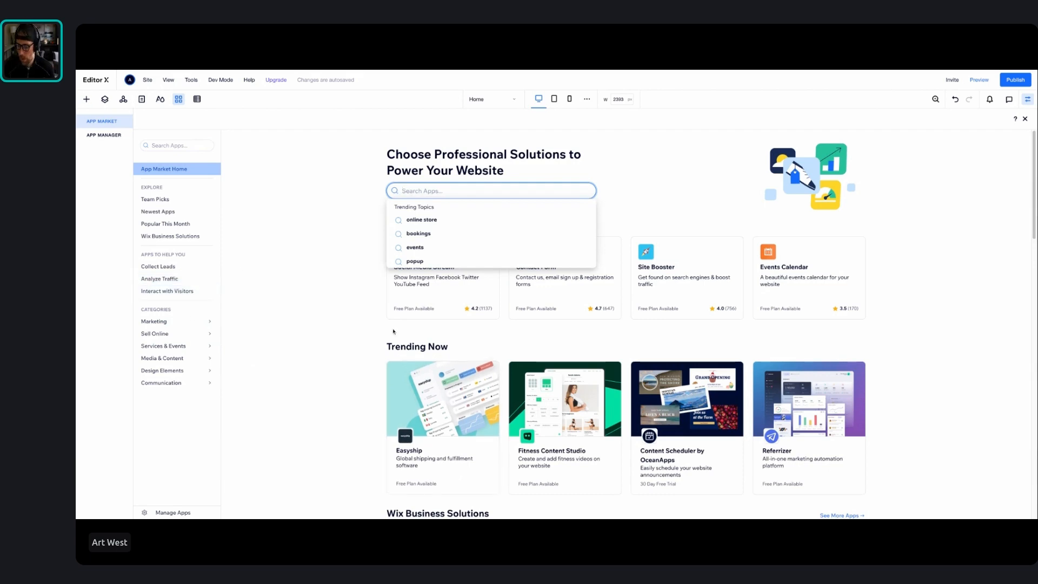
scroll(355, 324, down, 6)
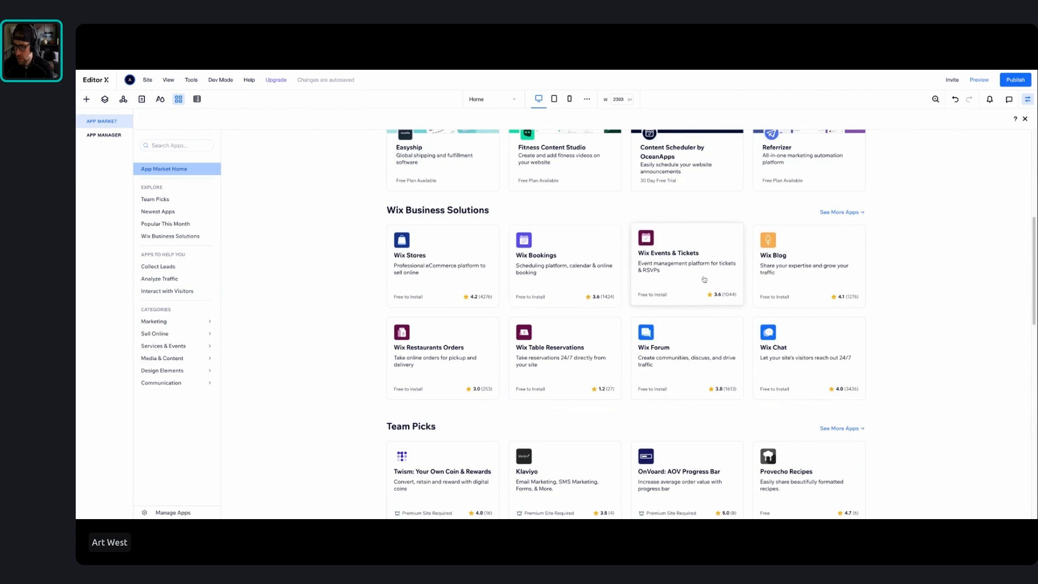
click(793, 283)
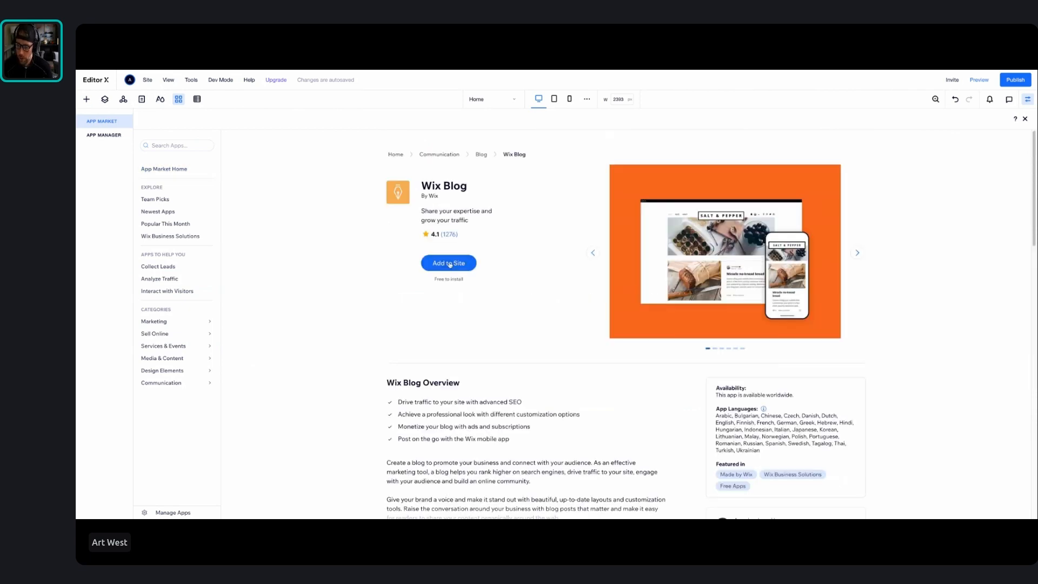
click(450, 264)
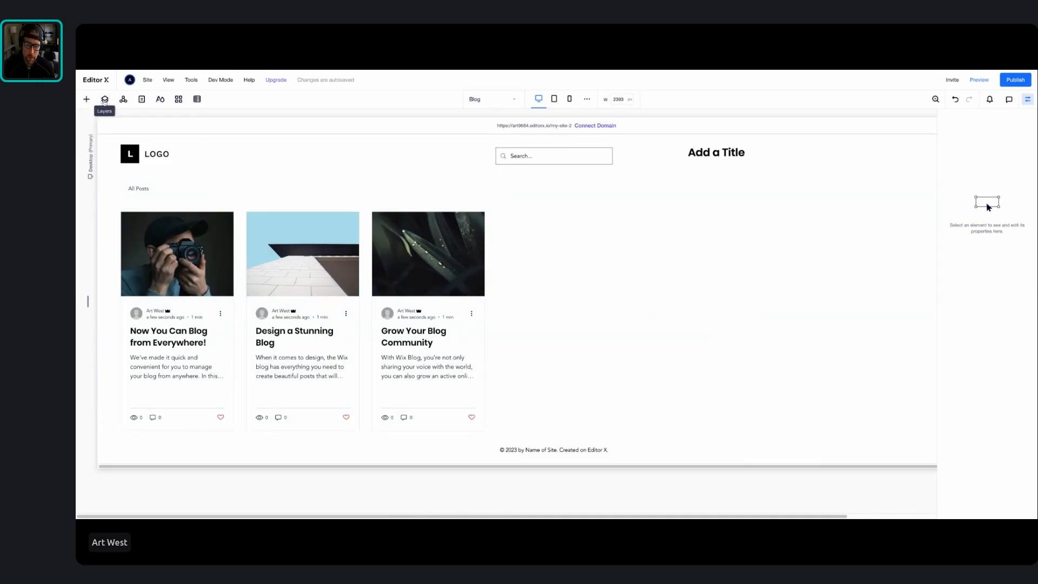
View the site's page list with its blog pages and look through the layout of the Post page
click(105, 99)
click(141, 99)
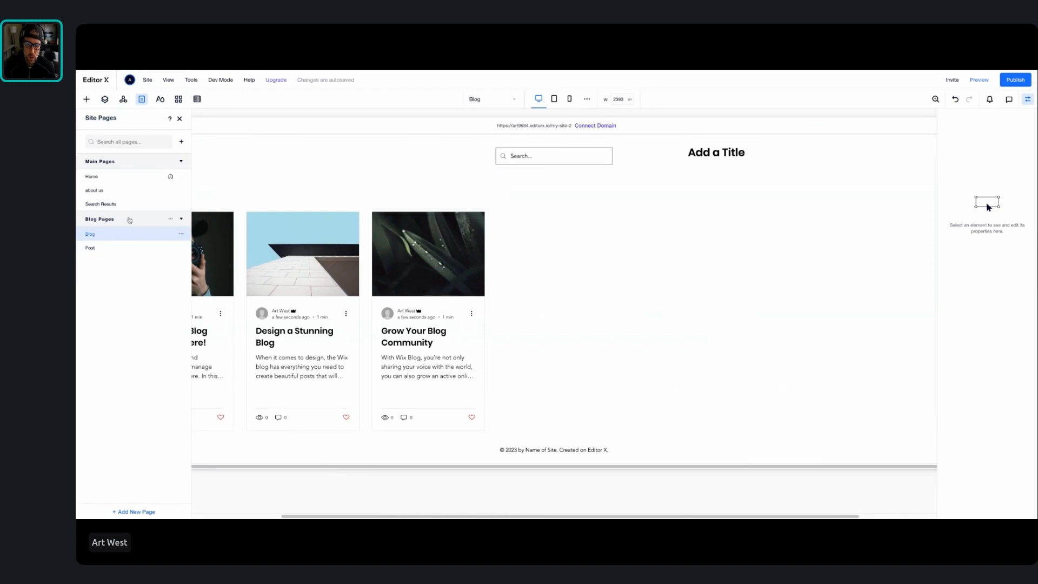
click(125, 248)
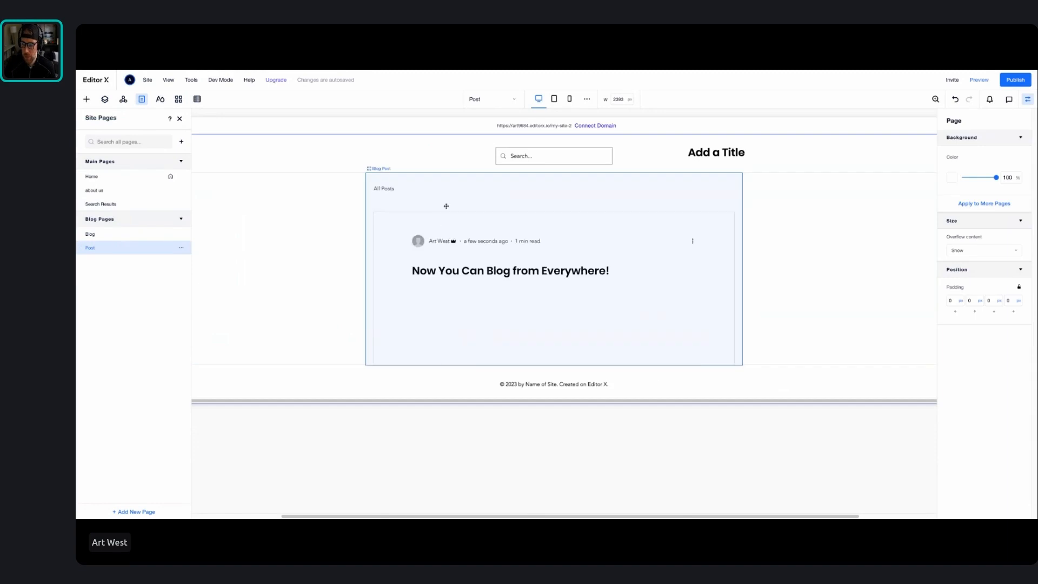
scroll(475, 262, down, 3)
scroll(475, 262, down, 5)
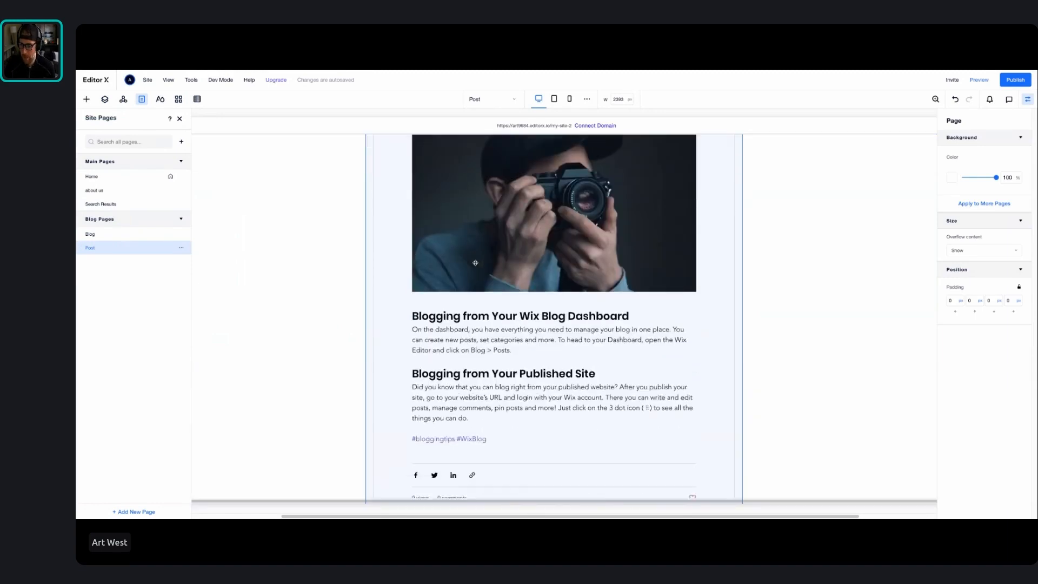
scroll(470, 264, up, 3)
scroll(470, 265, down, 1)
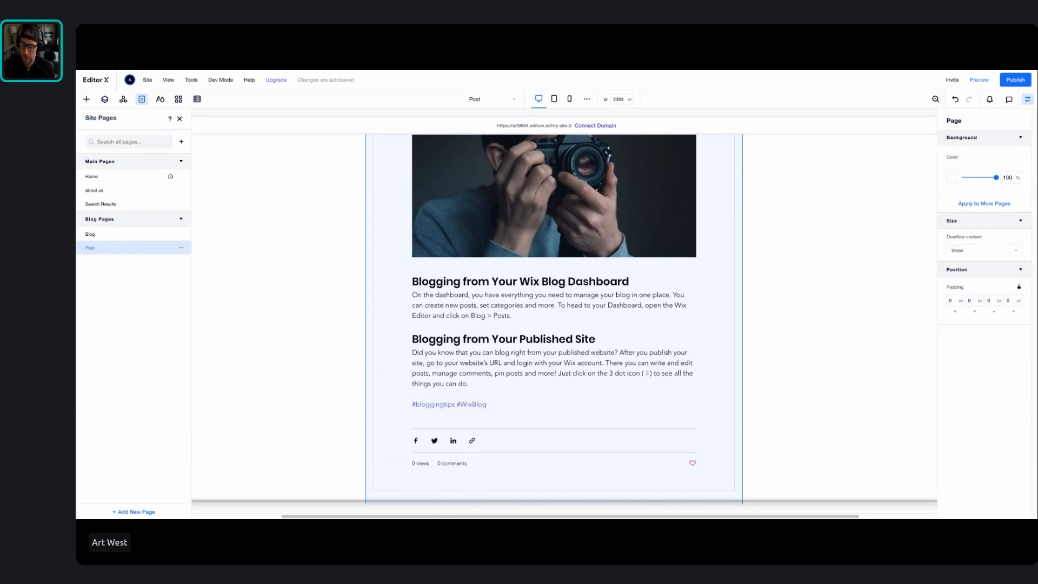
scroll(447, 260, up, 5)
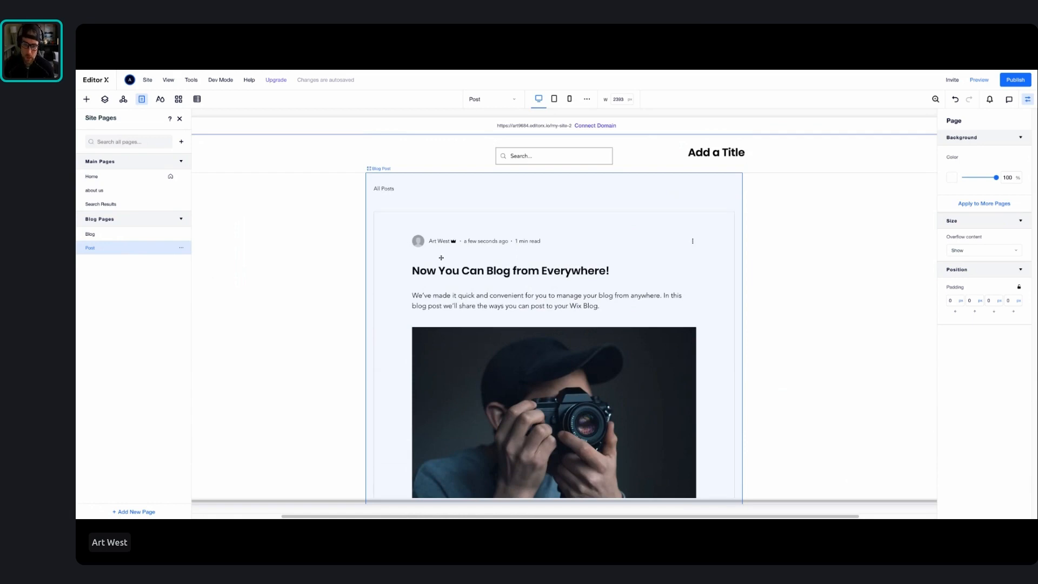
click(114, 180)
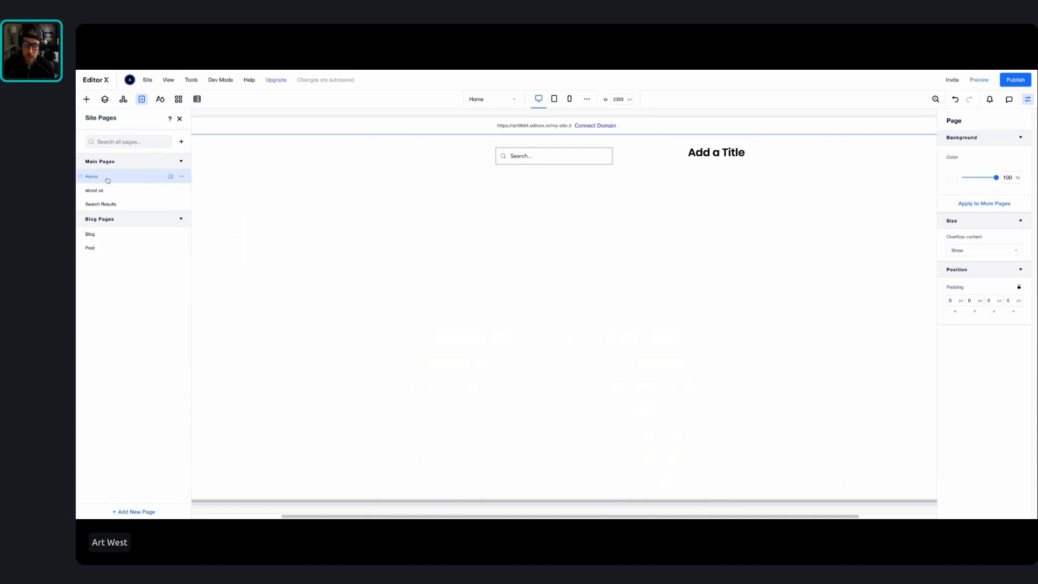
click(182, 177)
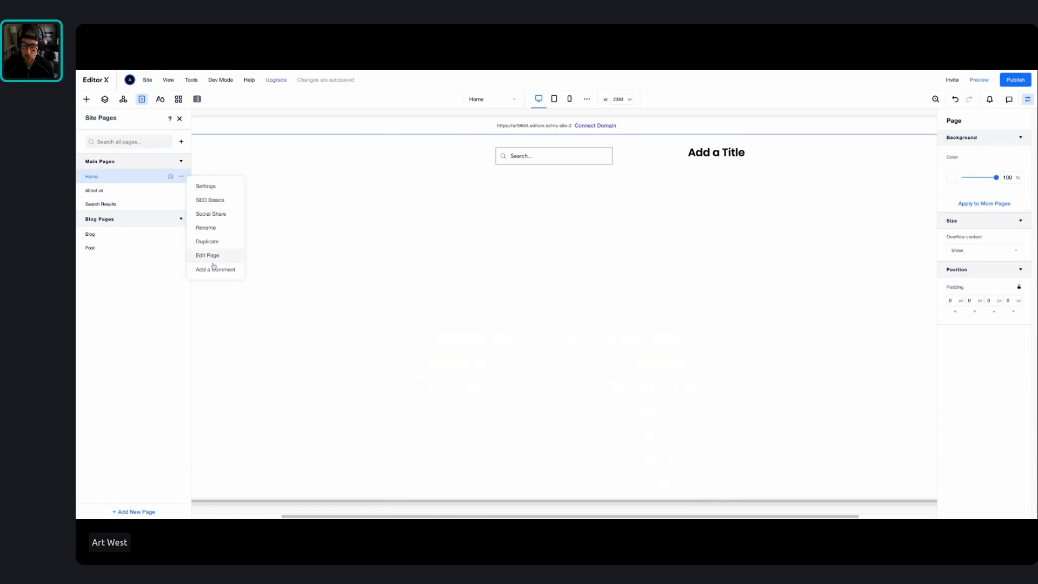
click(216, 229)
click(153, 190)
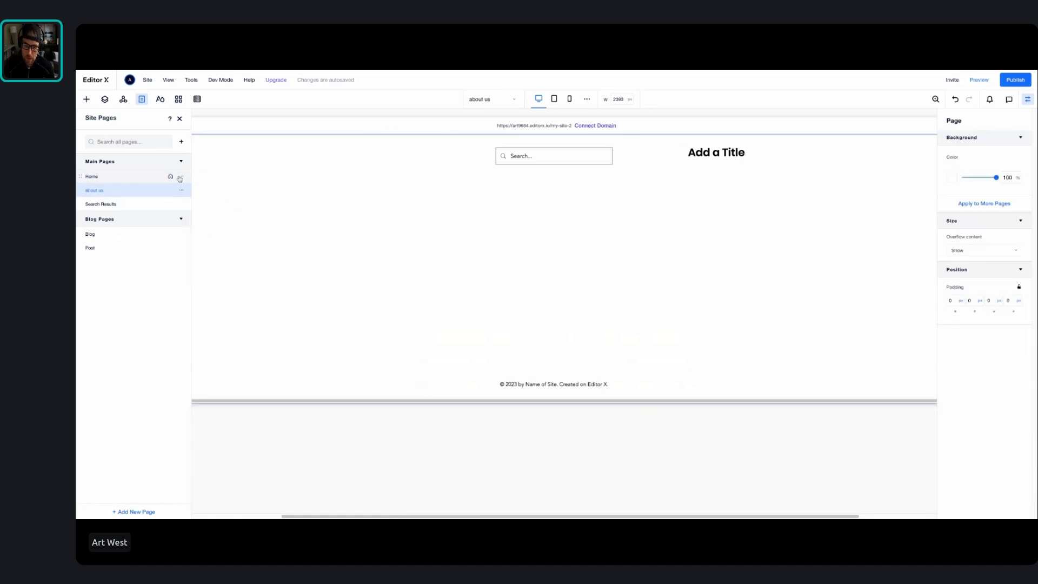
Set the Home page's SEO title tag to "New Home" in its SEO basics and view the meta description field
click(182, 177)
click(208, 201)
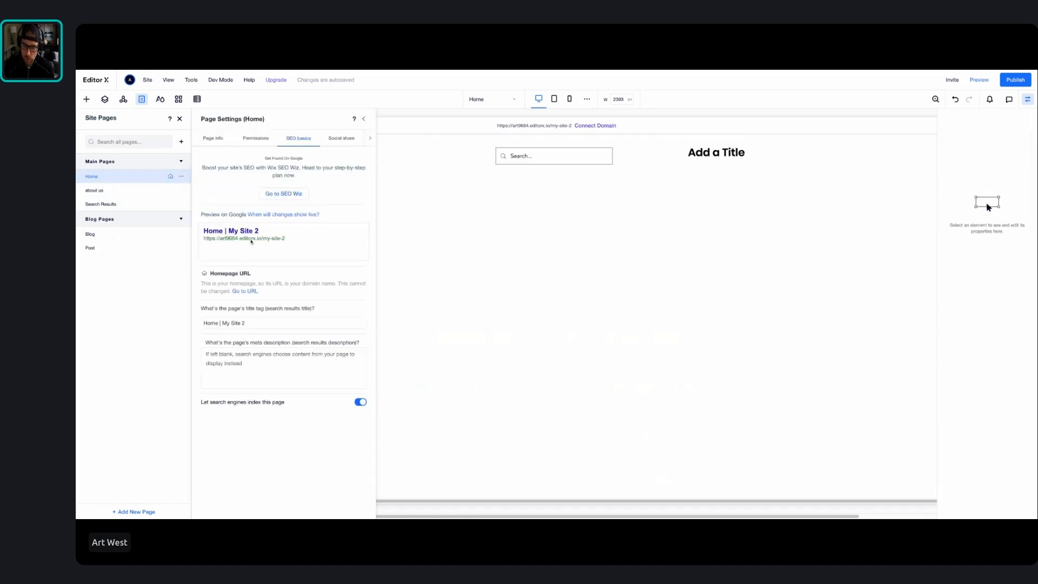
click(259, 323)
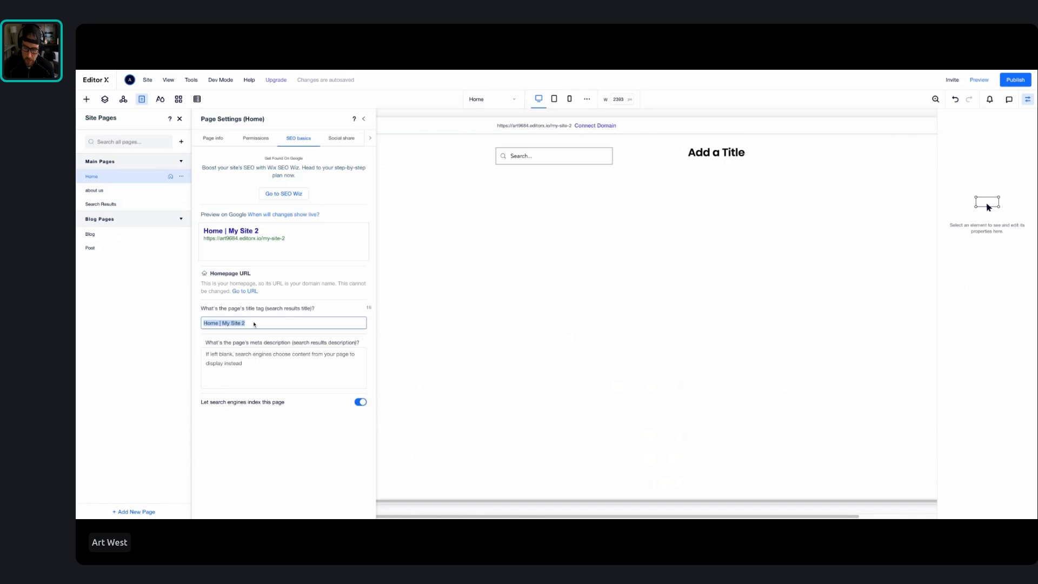
text(New Home)
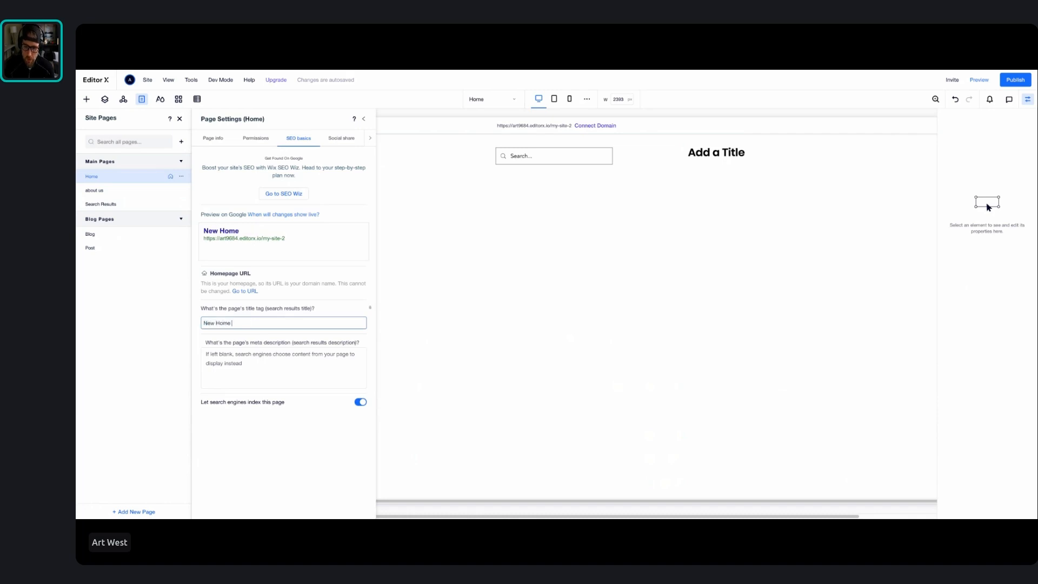
click(250, 375)
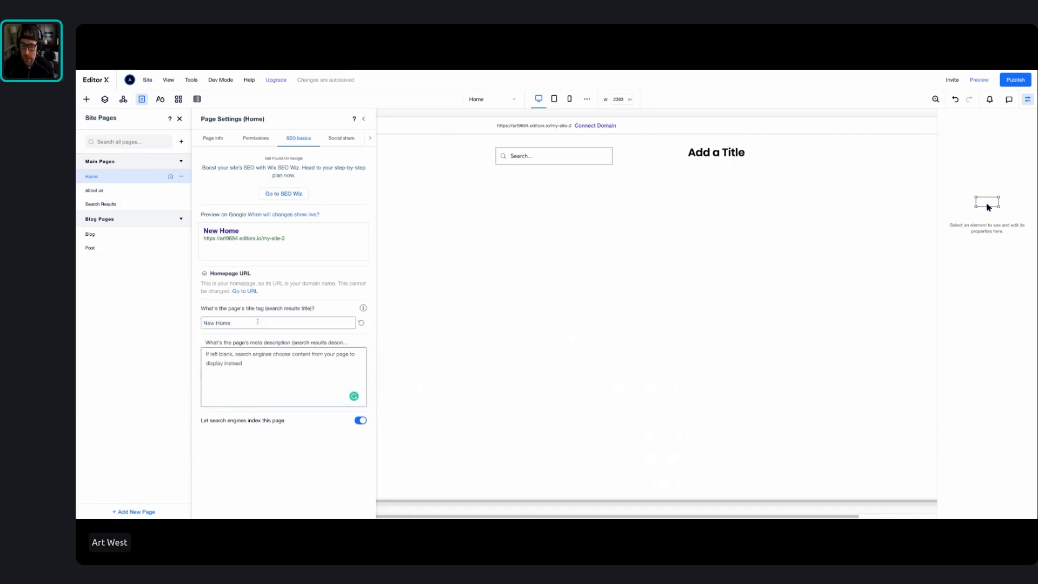
View the Home page's social share settings, including the Twitter settings
click(336, 140)
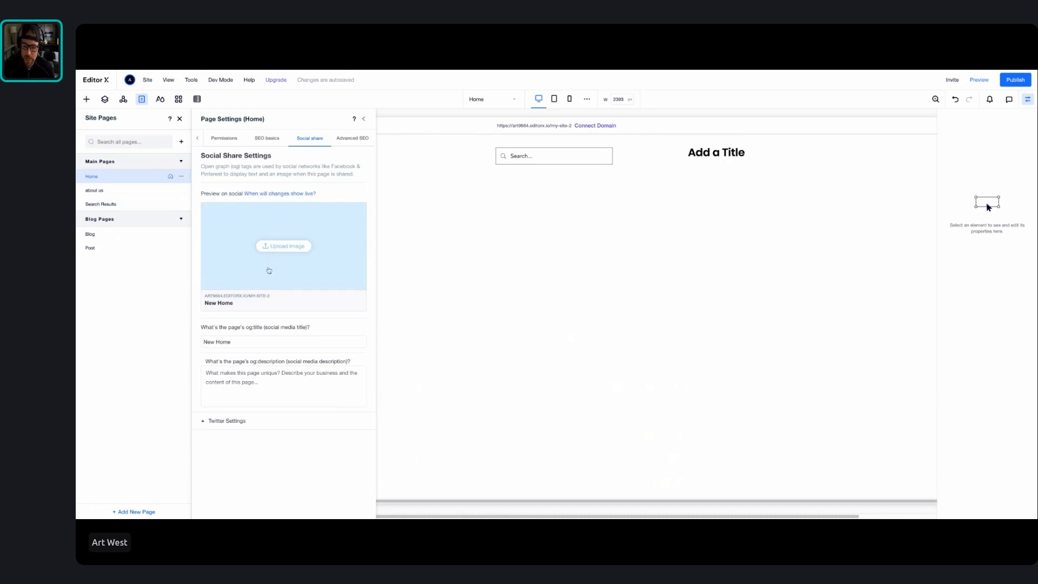
click(228, 420)
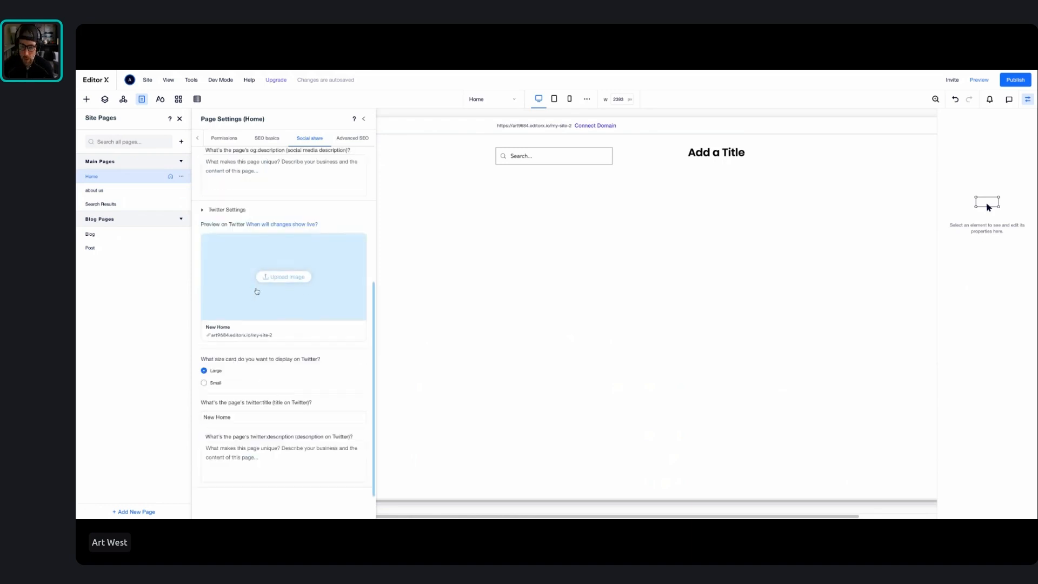
scroll(257, 292, up, 5)
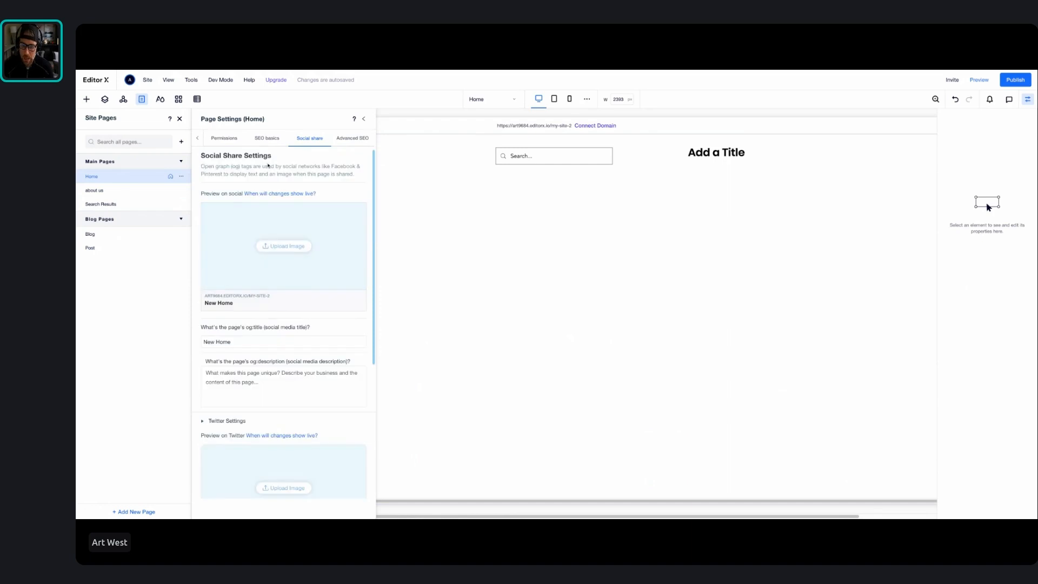
Restrict the Home page to members only, limited to selected members or paying customers, and close the page settings
click(229, 139)
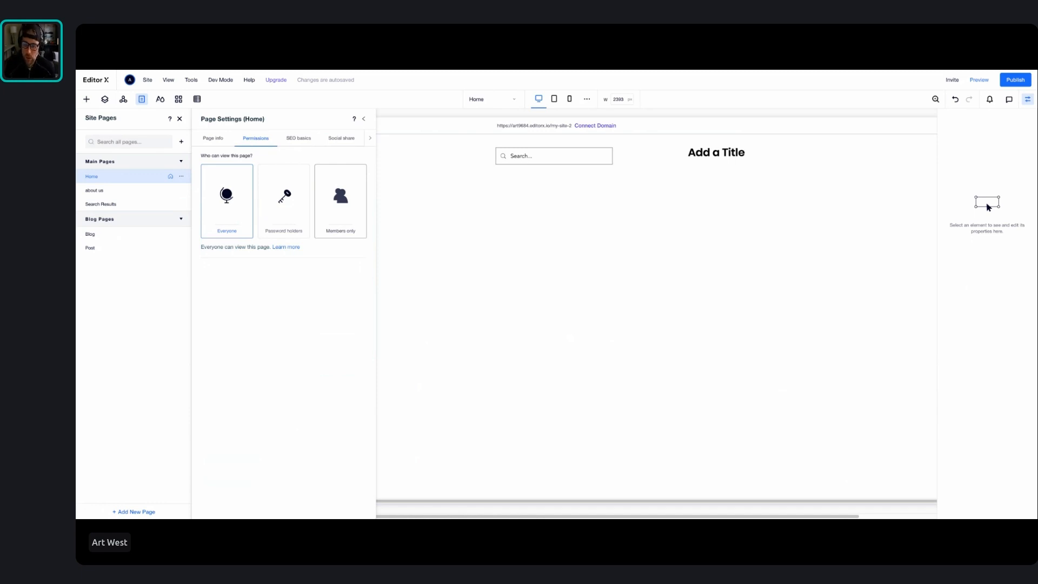
click(335, 195)
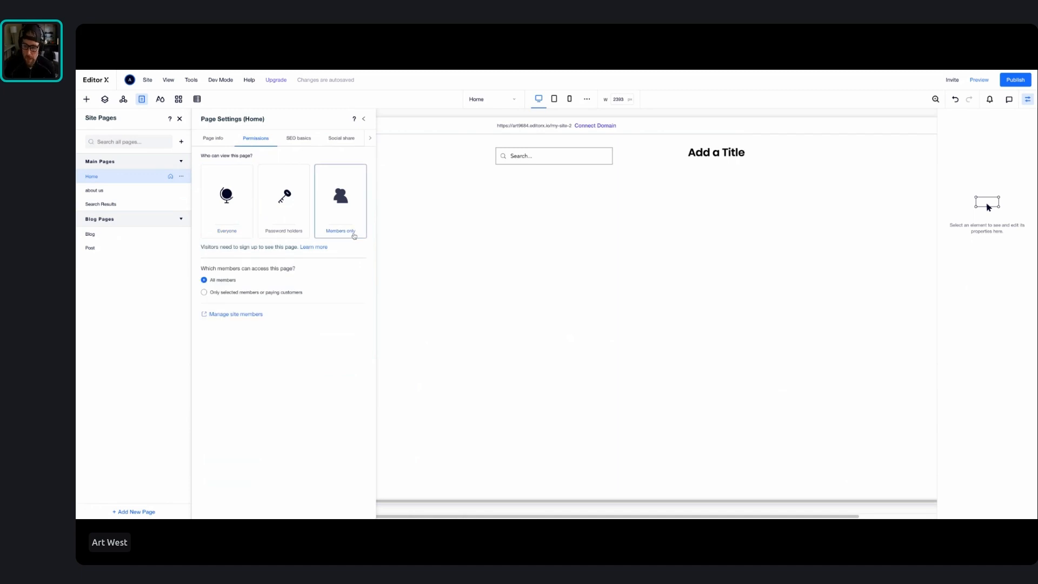
click(240, 293)
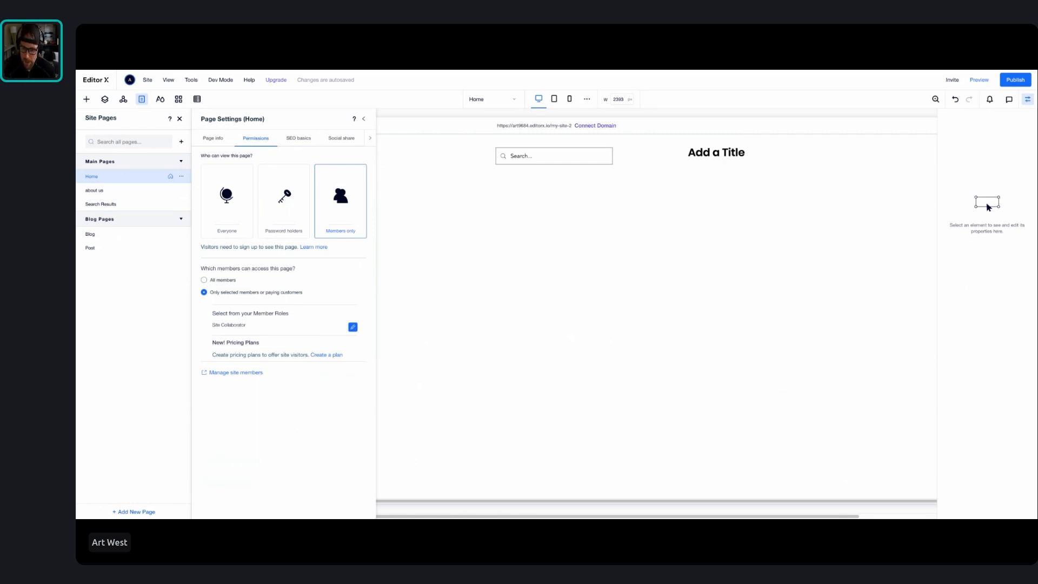
click(407, 145)
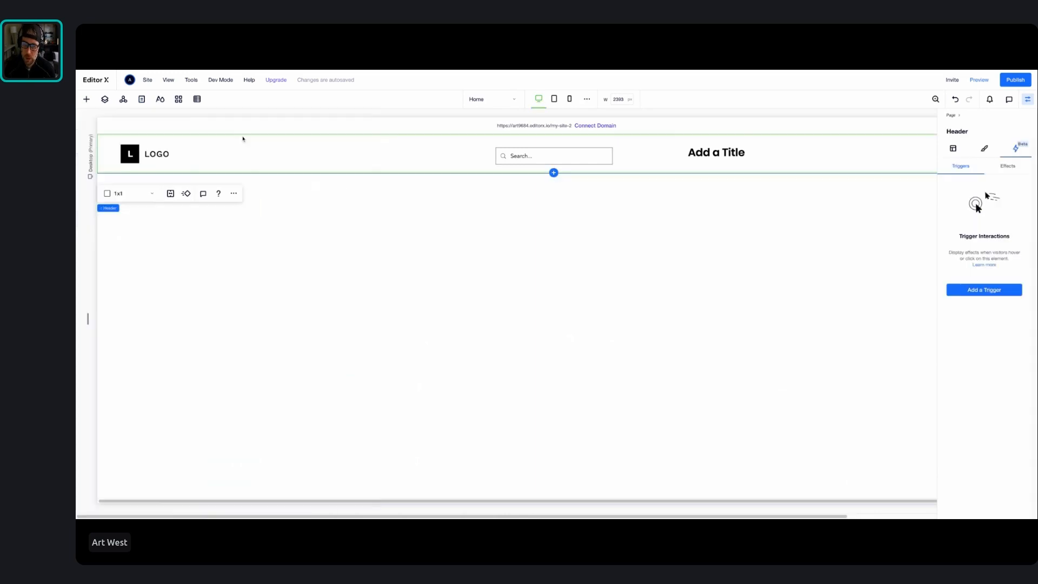
Add the Content Manager to the site, look through its preset layouts and close them without choosing one
click(178, 99)
click(197, 100)
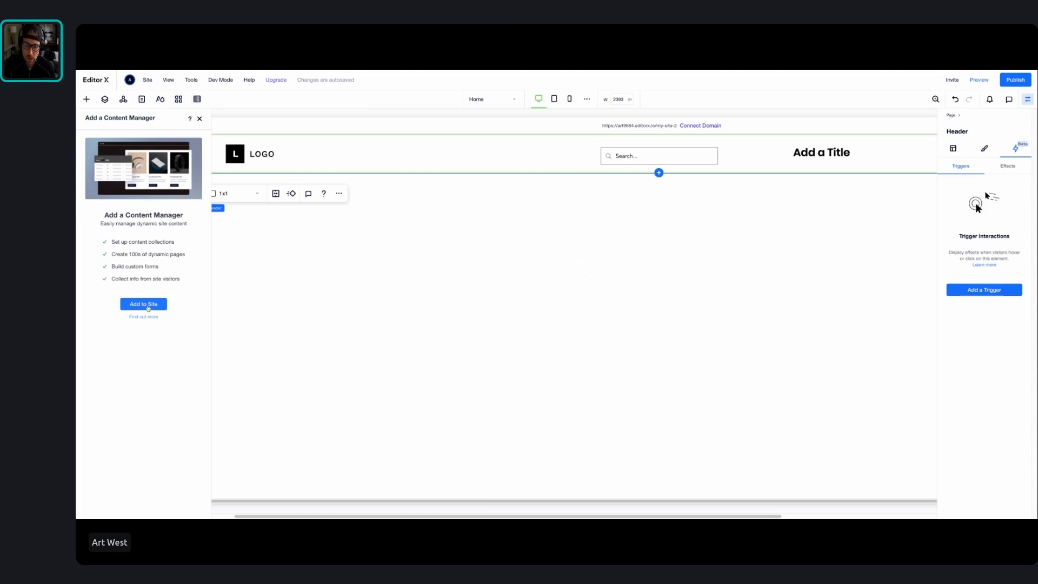
click(144, 305)
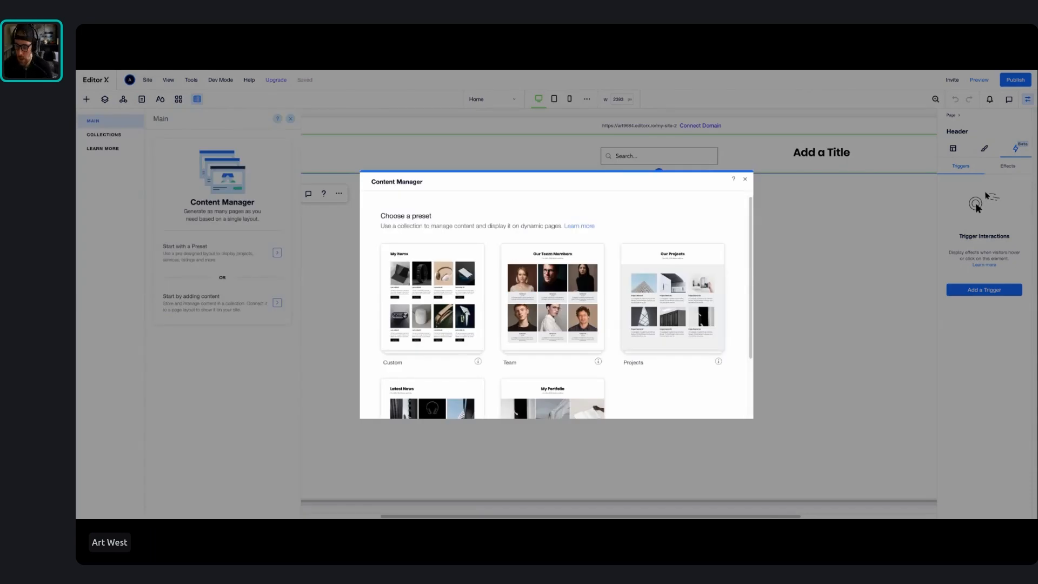
scroll(463, 298, down, 3)
scroll(463, 298, up, 3)
click(745, 179)
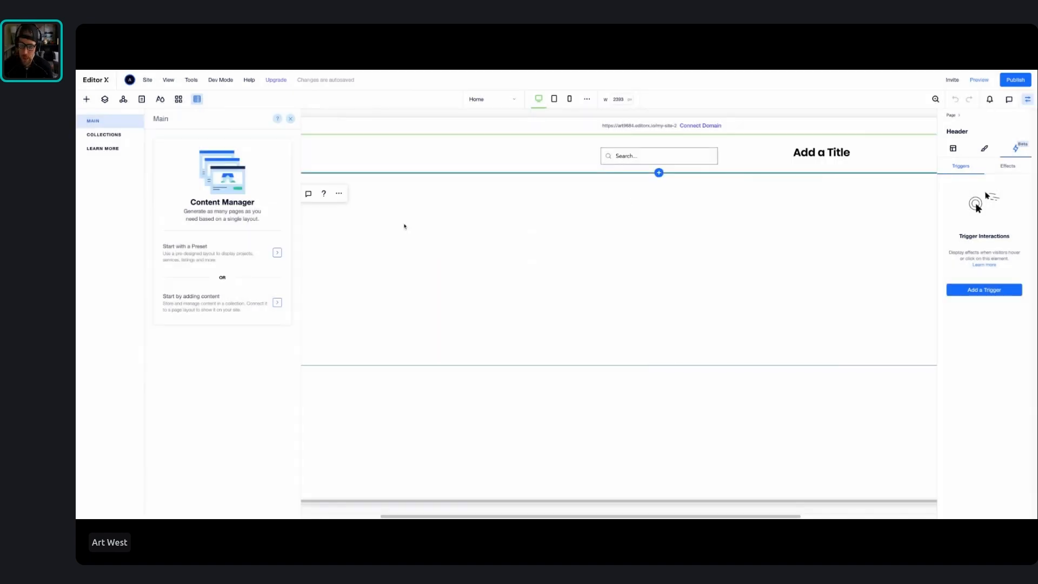
Create a content collection named "Team Members" that holds multiple items
click(233, 310)
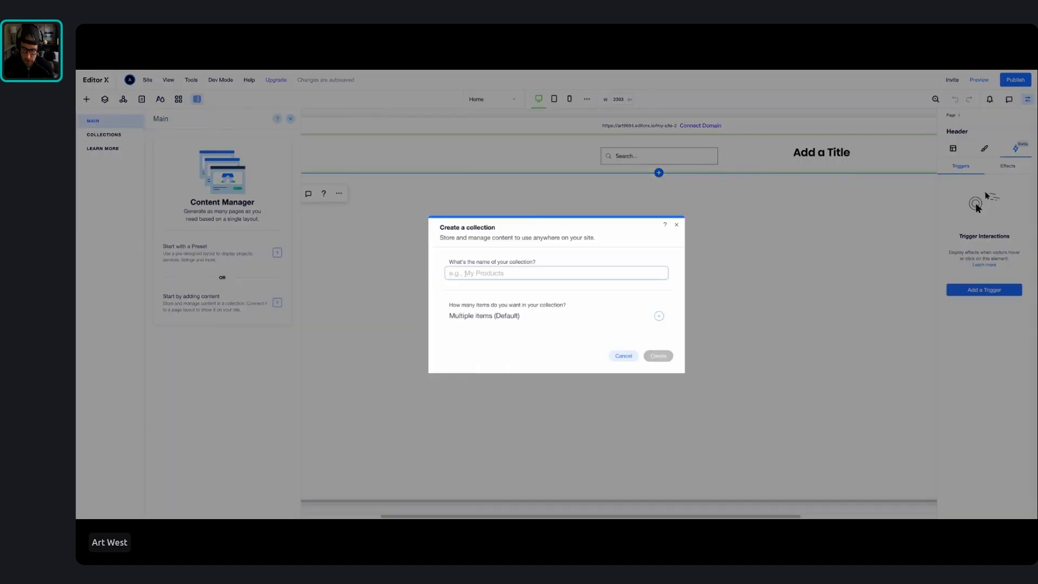
text(asset)
key(BackSpace)
key(BackSpace)
key(BackSpace)
key(BackSpace)
key(BackSpace)
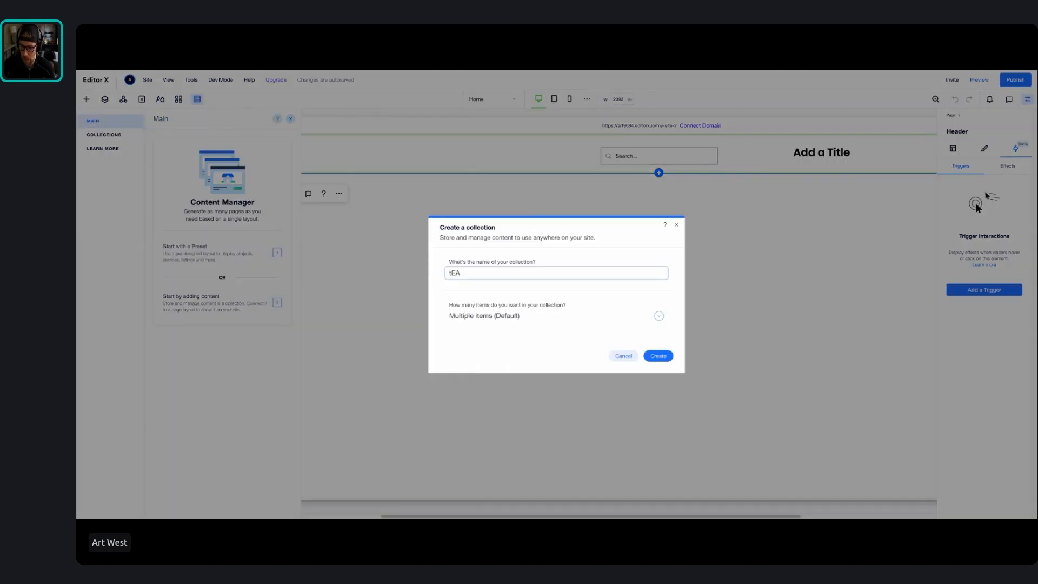
text(Team Membe)
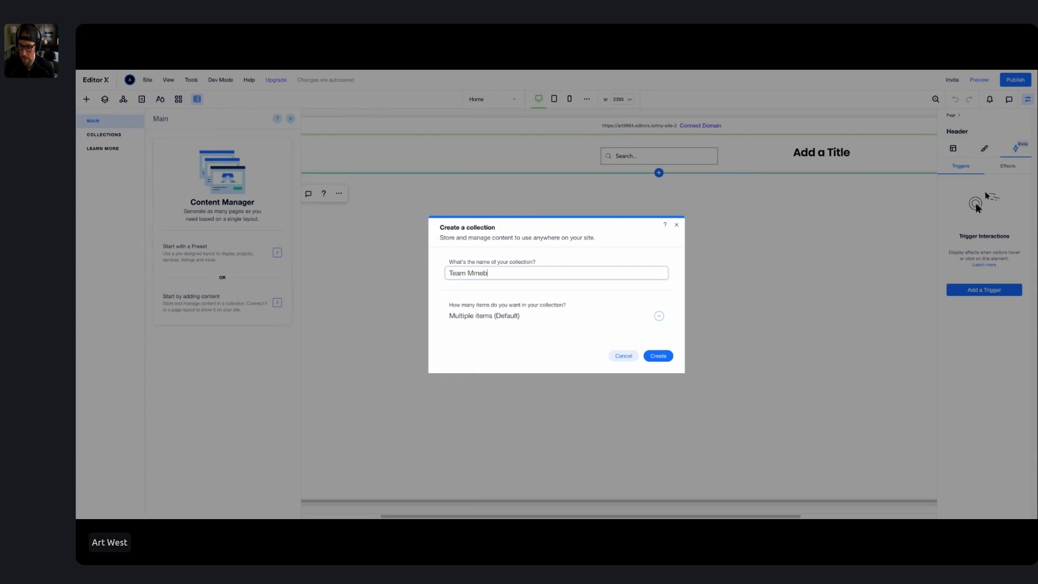
key(BackSpace)
key(BackSpace)
key(BackSpace)
text(mbers)
click(660, 357)
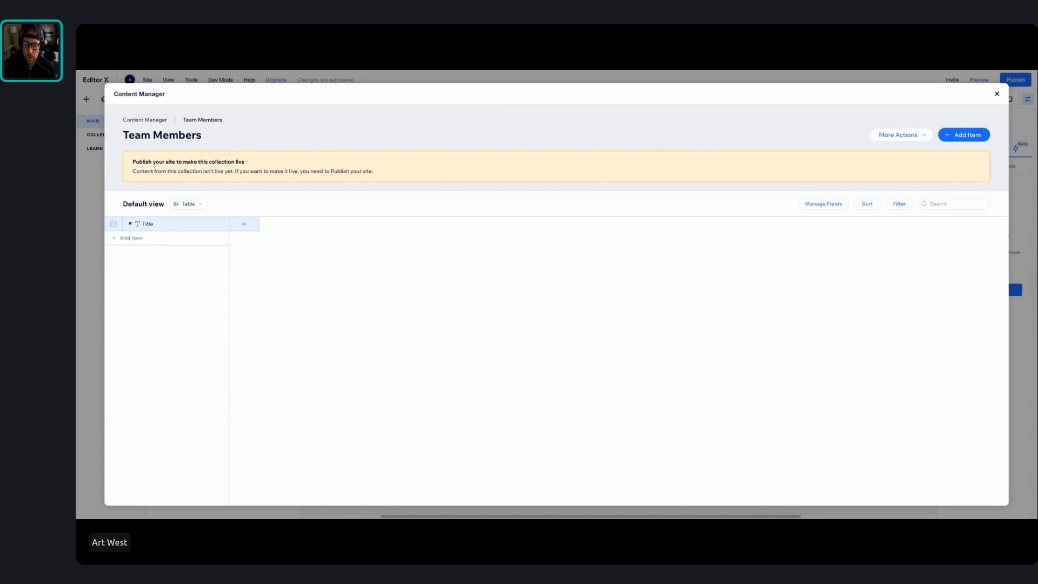
Add an Image type field named "Image" to the Team Members collection
click(244, 224)
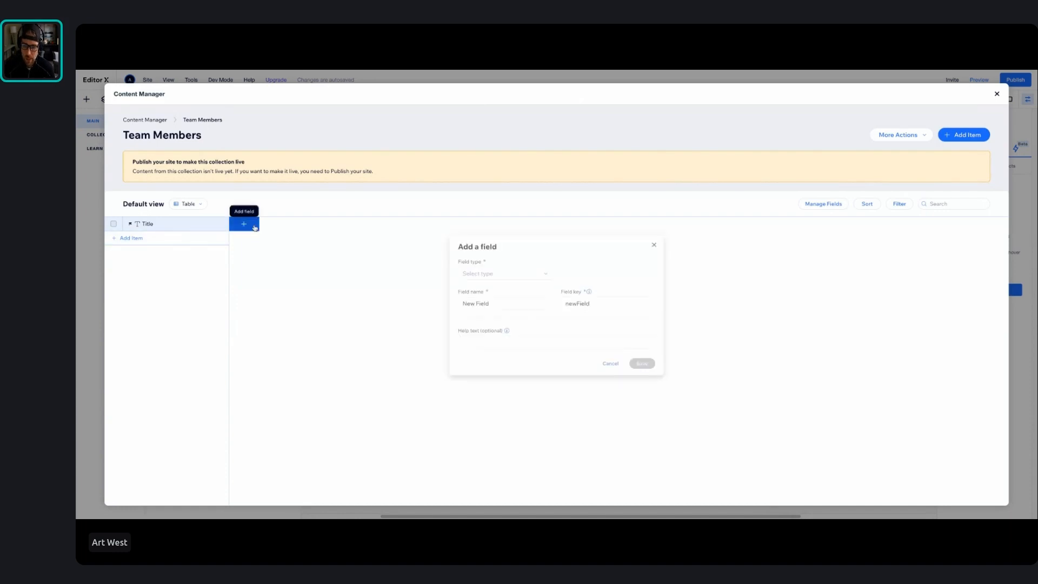
click(493, 272)
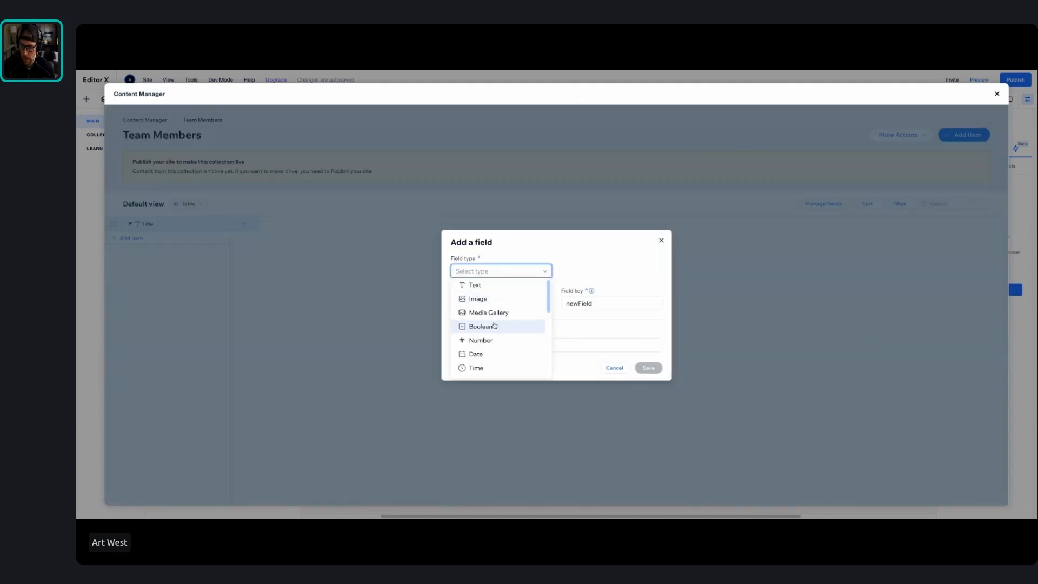
click(490, 301)
click(490, 304)
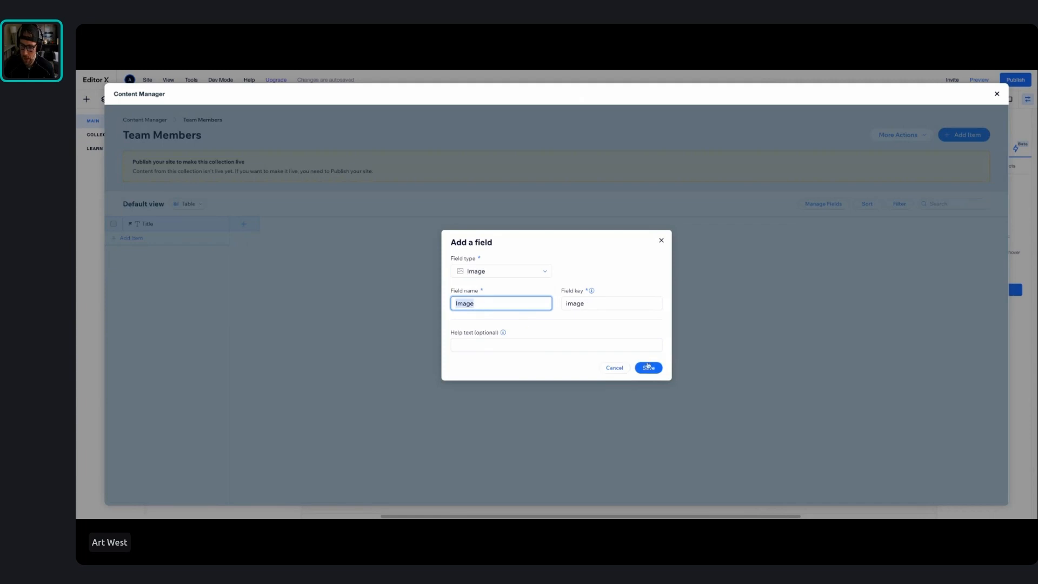
key(Return)
Add a Text field named "tITLE" to the Team Members collection
click(325, 223)
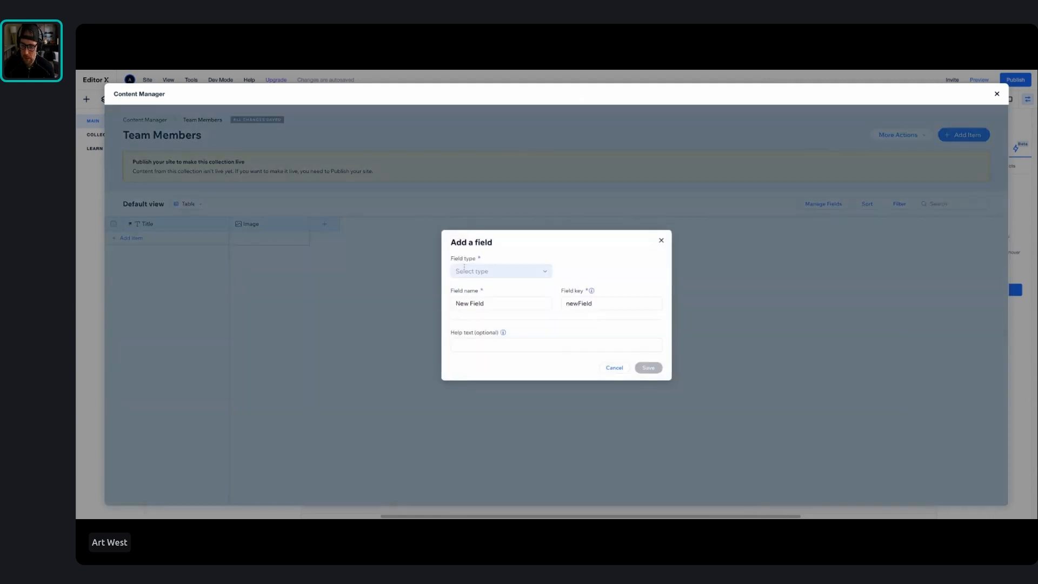
click(478, 271)
click(475, 285)
text(tITLE)
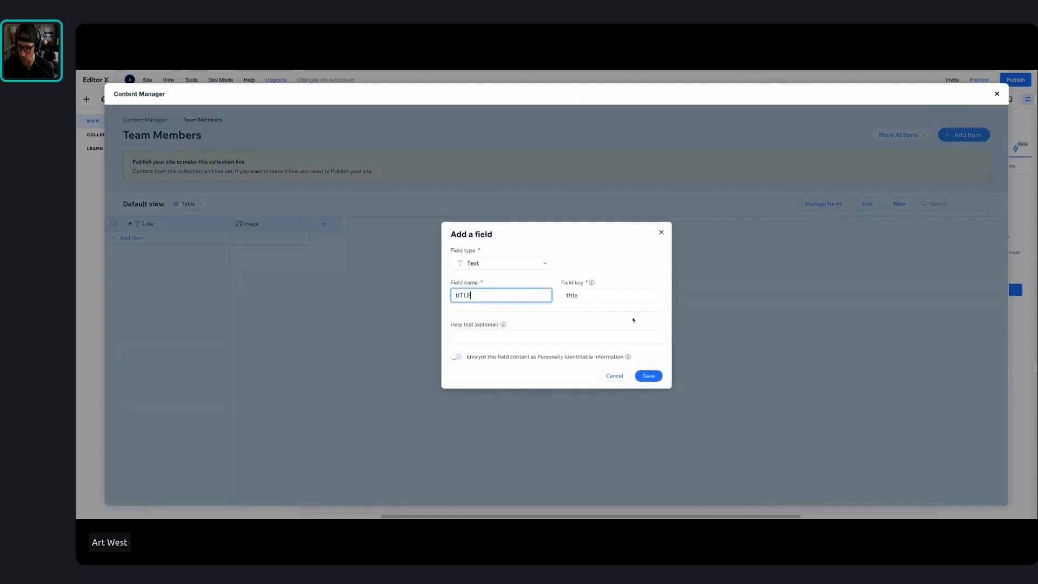
click(648, 376)
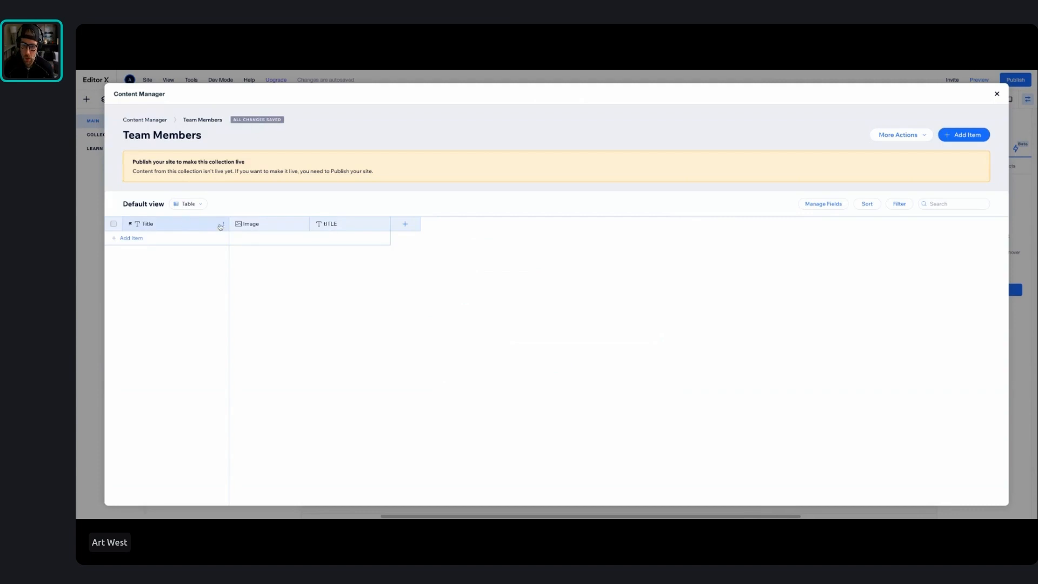
Rename the collection's primary Title field as "NAME"
click(220, 225)
click(182, 246)
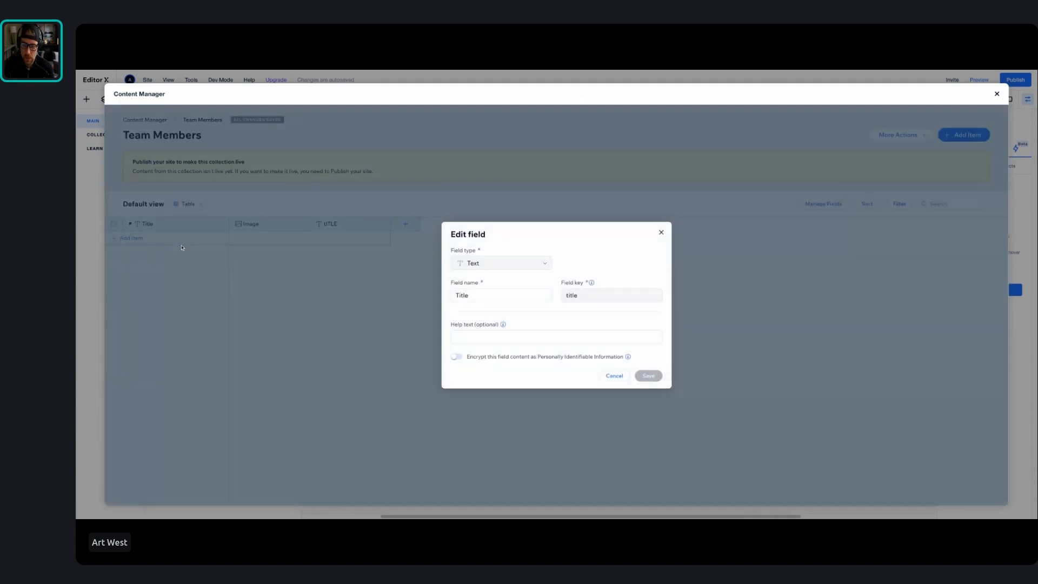
double_click(476, 296)
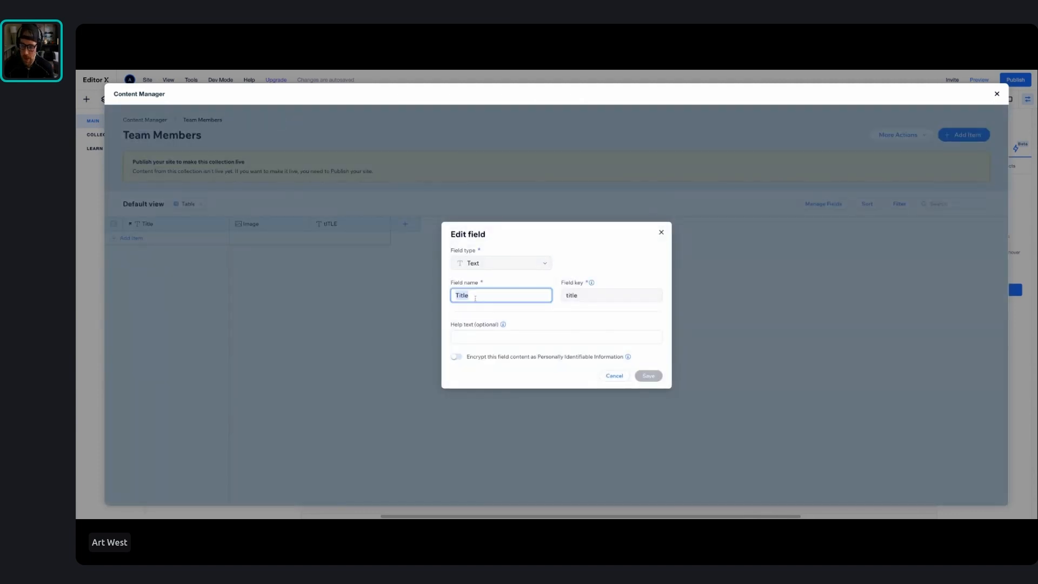
text(NAME)
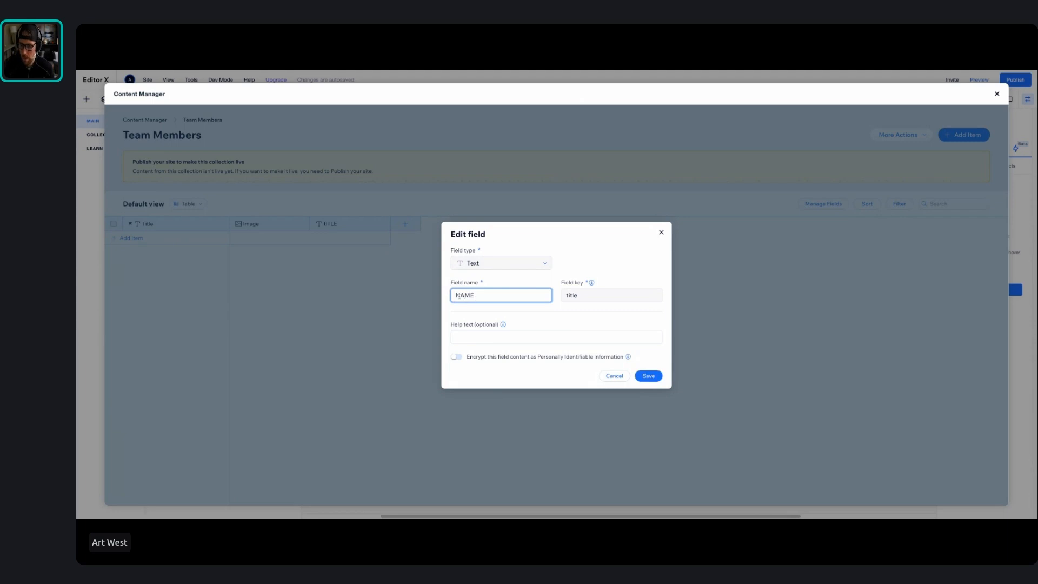
click(647, 376)
Add a collection item with the member's first name, the Wix image "Young Model" and the title "President", and close the collection
click(140, 239)
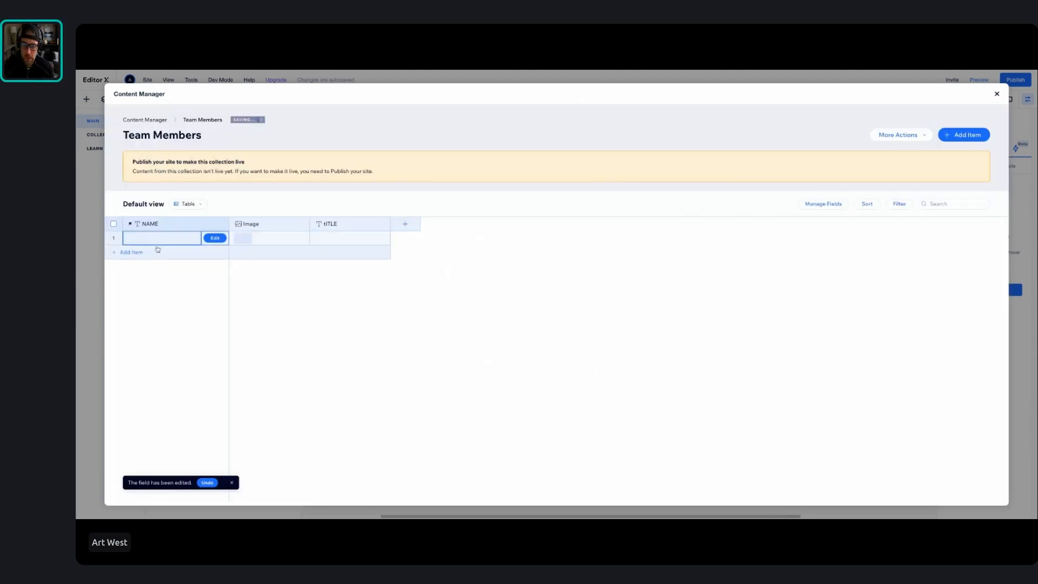
text(ART)
click(244, 242)
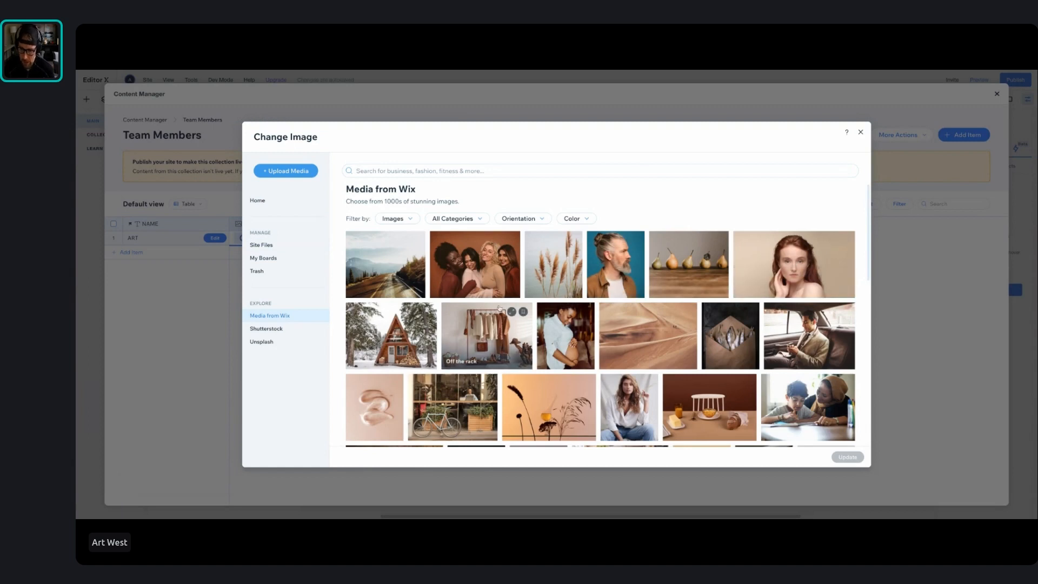
click(793, 264)
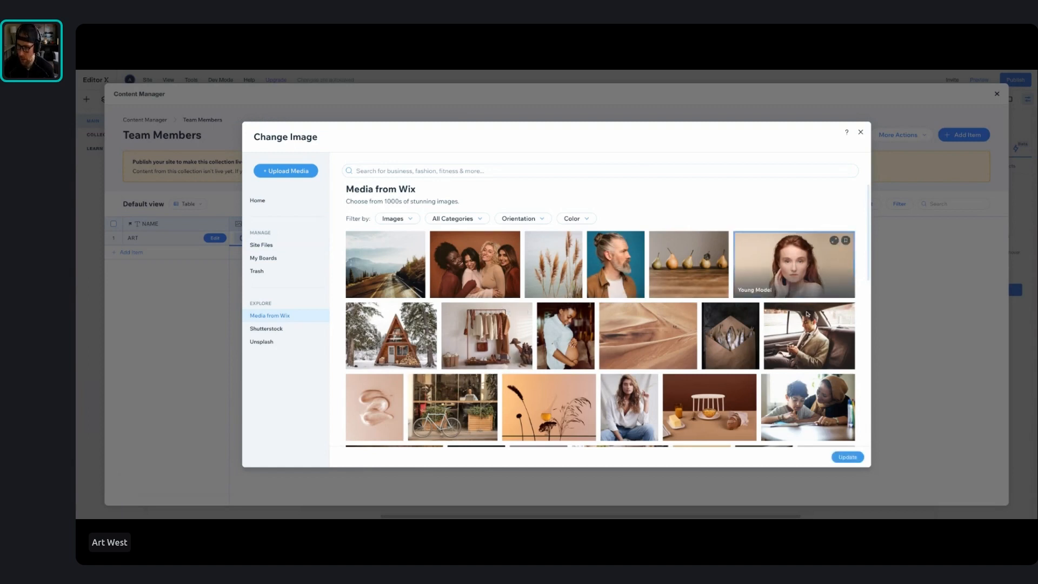
click(848, 457)
click(342, 238)
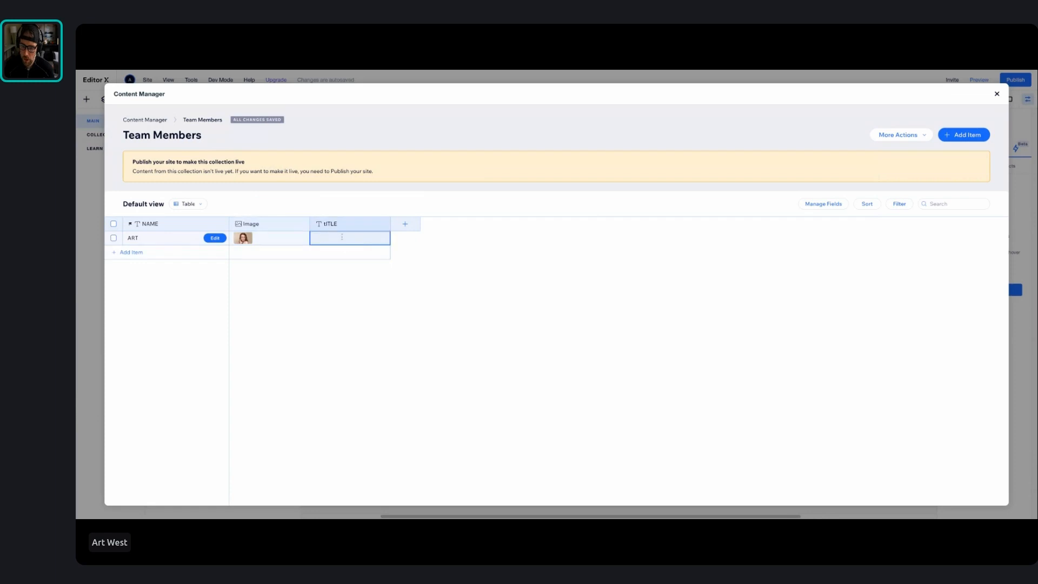
text(pR)
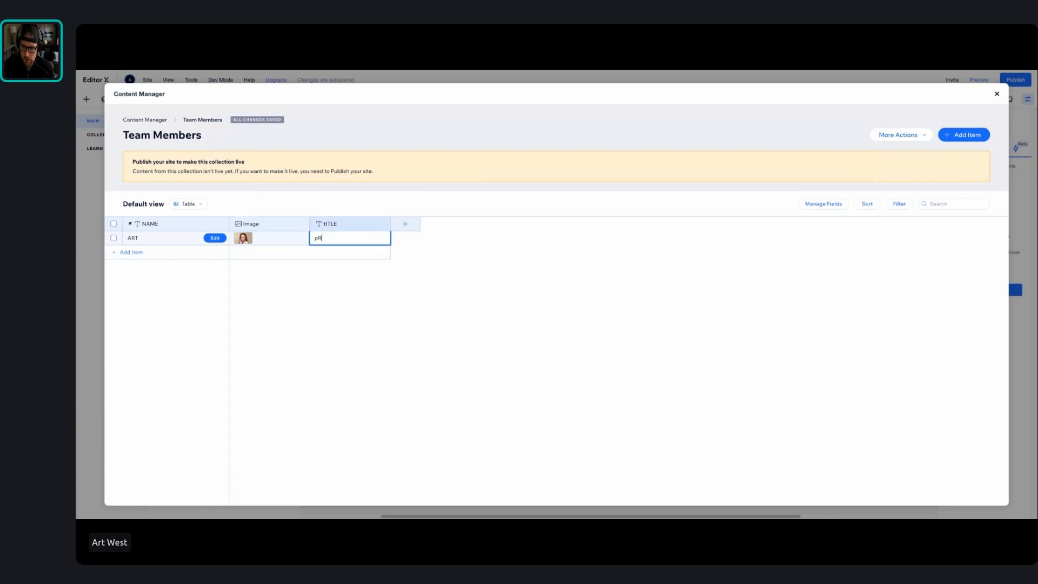
text(resident)
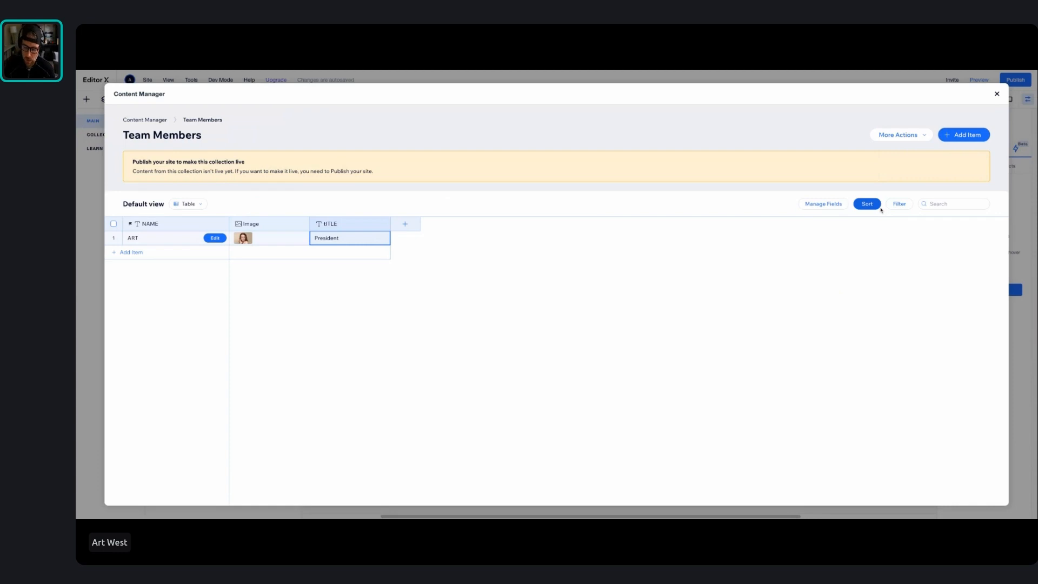
click(998, 97)
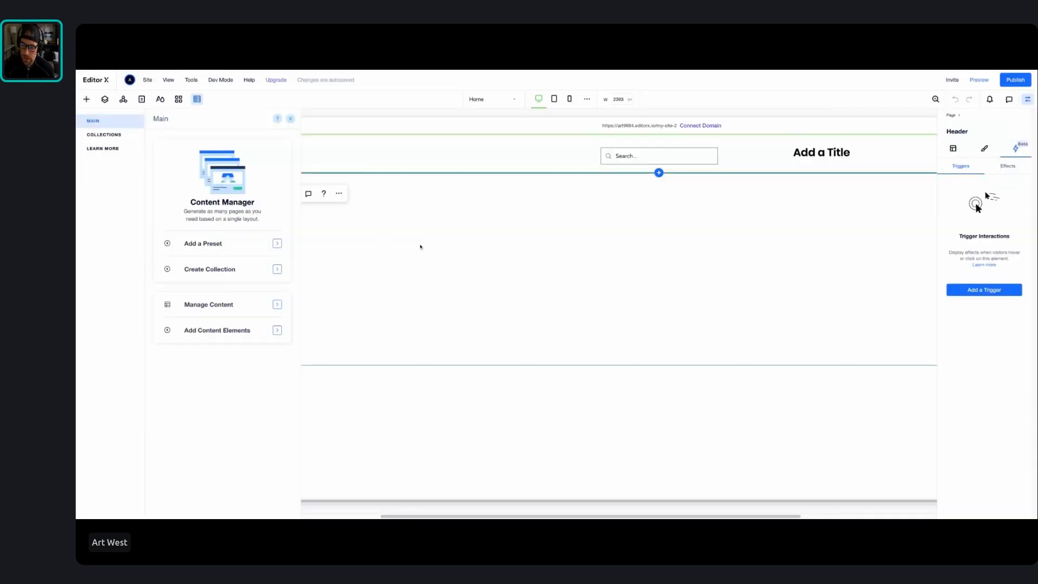
Delete the "kdfkdmfk" text from the section below the header
click(435, 249)
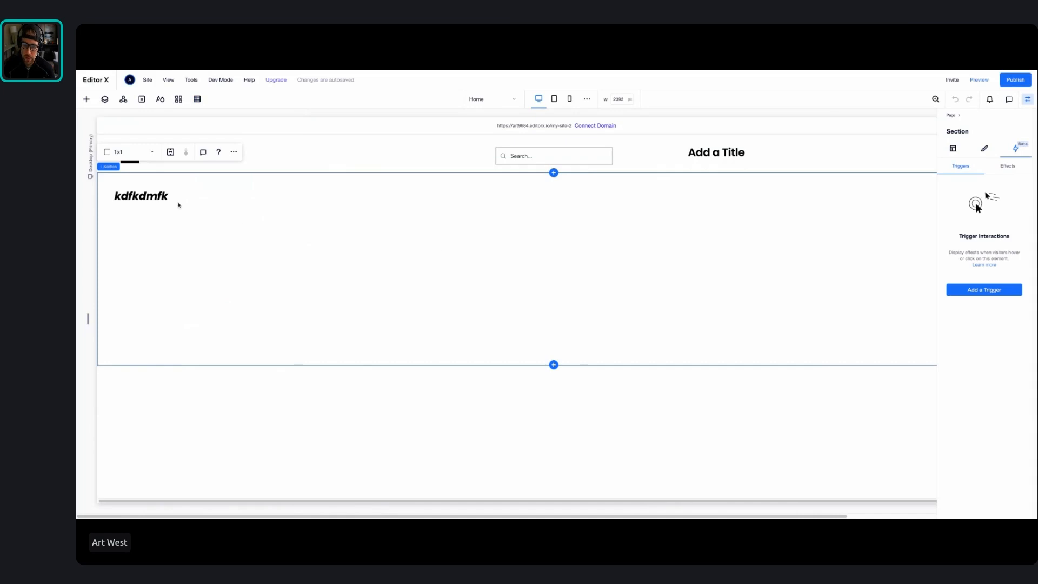
click(162, 200)
key(Delete)
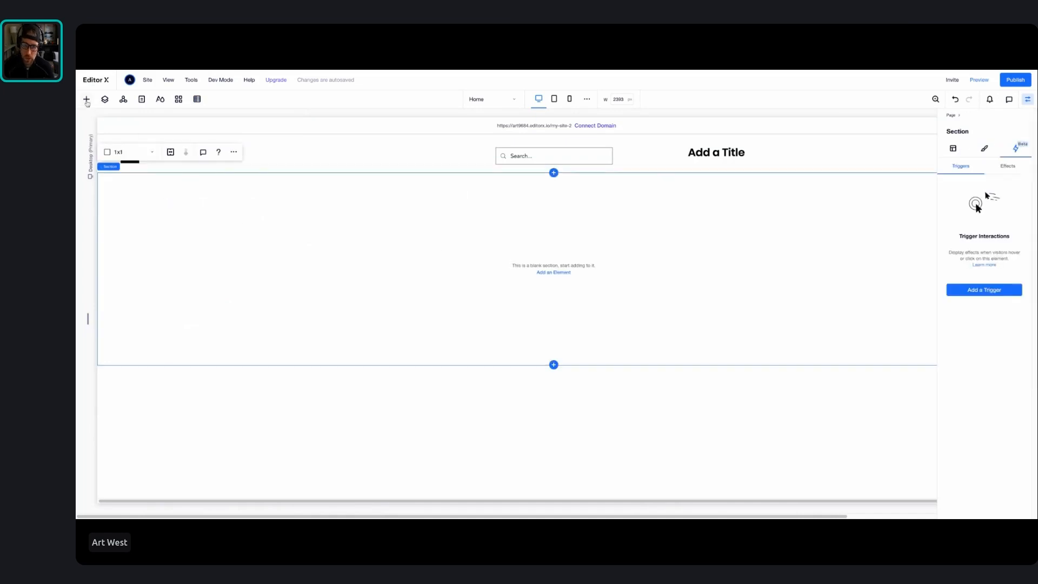
Place a Repeater in the blank section below the header and move it nearer the section's center
click(86, 100)
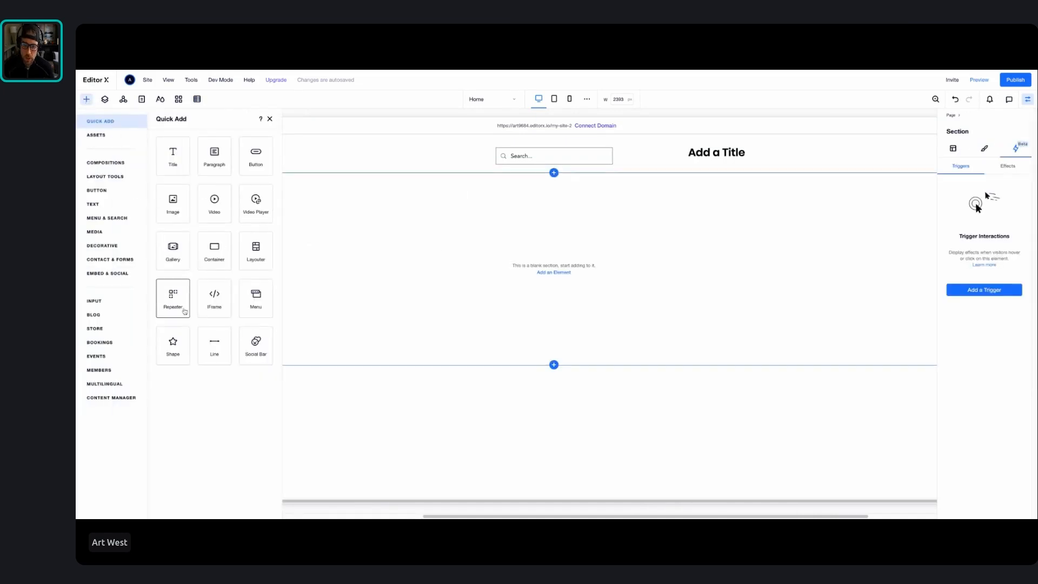
drag(179, 304, 450, 282)
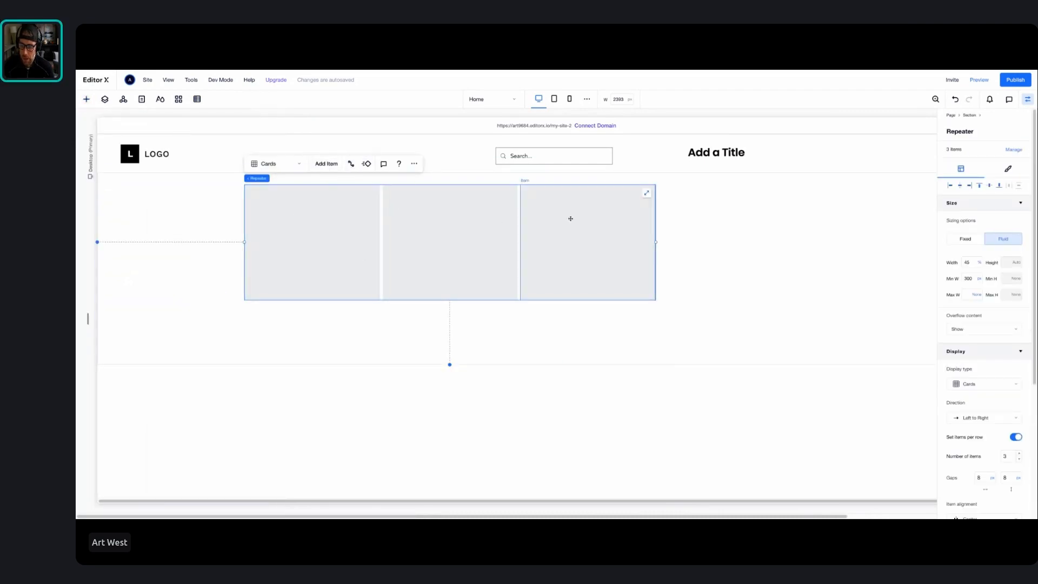
drag(576, 222, 639, 253)
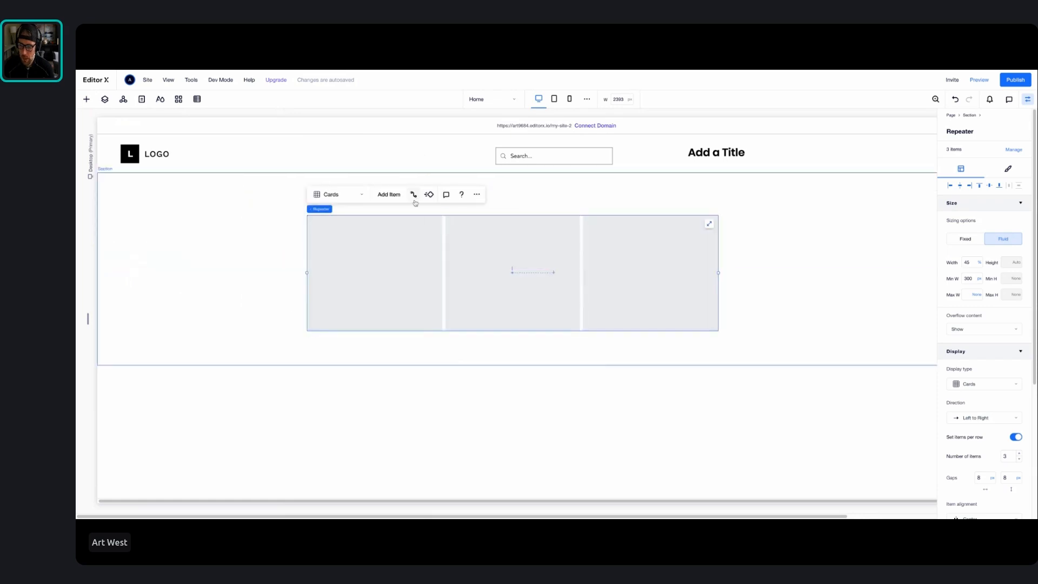
Create a dataset from the Team Members collection and connect the repeater to it
click(414, 195)
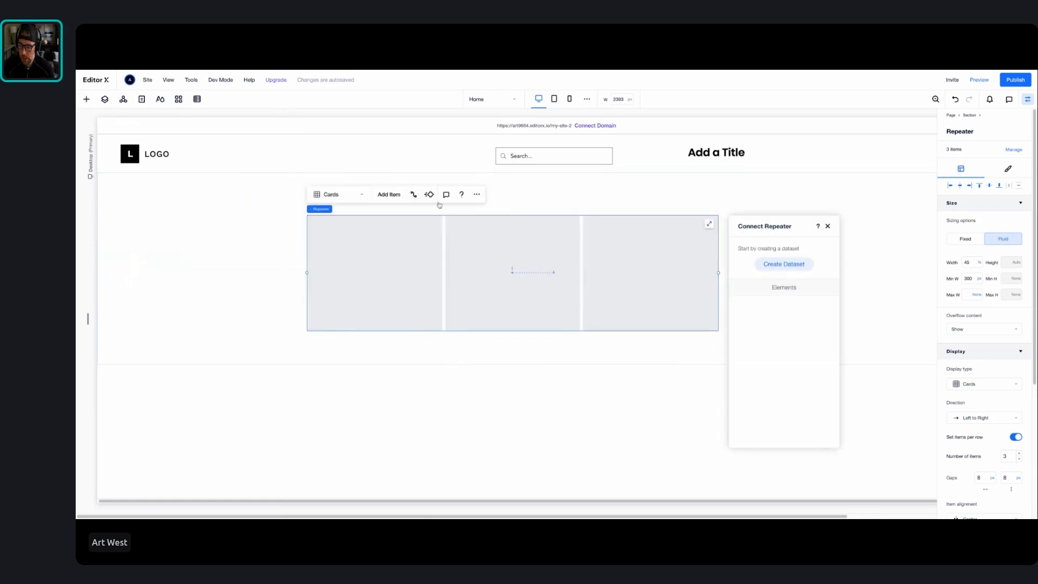
click(764, 268)
click(593, 281)
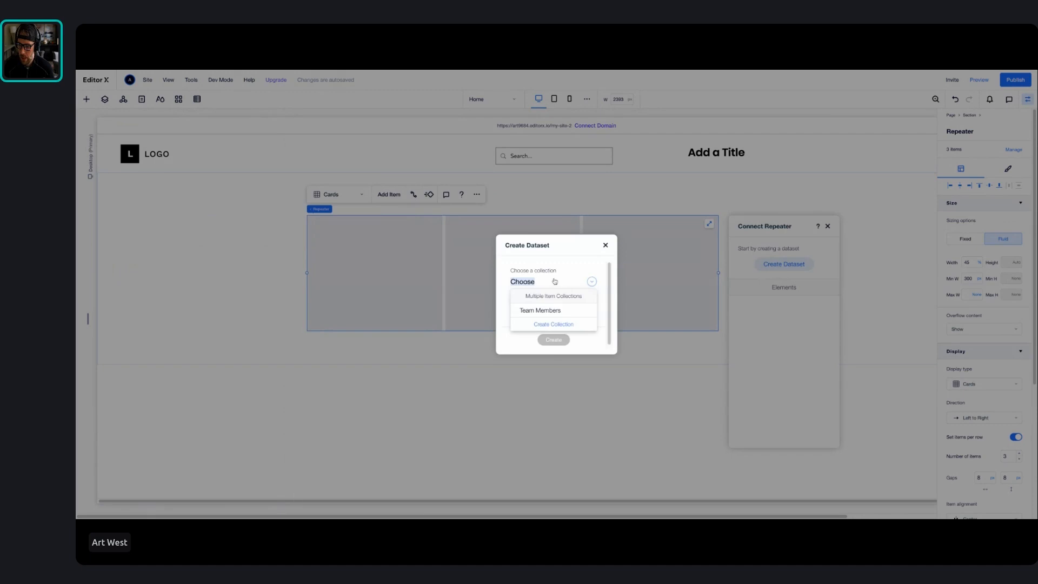
click(552, 311)
click(553, 339)
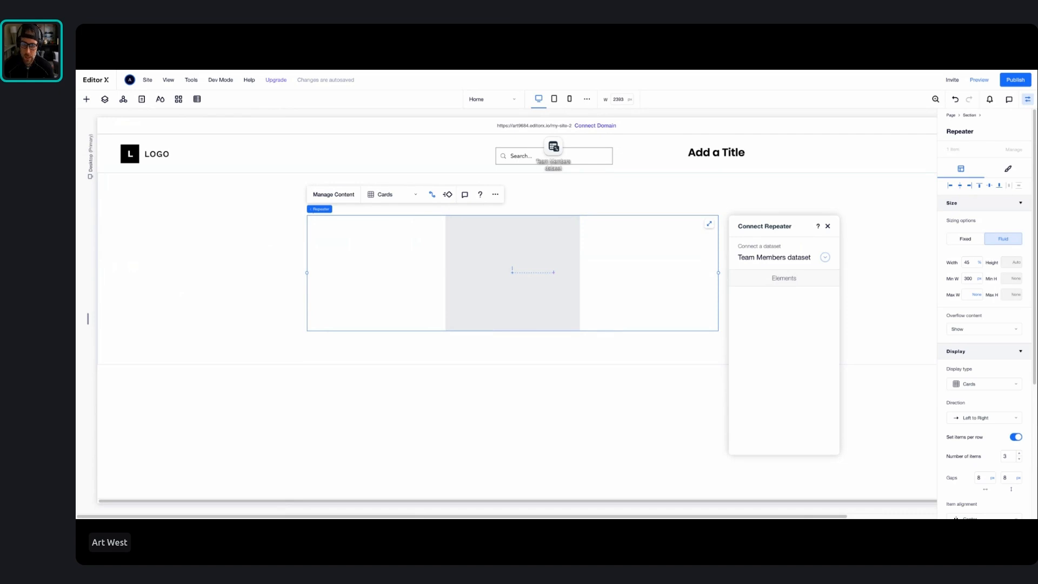
Try placing an image in the repeater's item, and delete it
click(86, 99)
drag(173, 207, 424, 281)
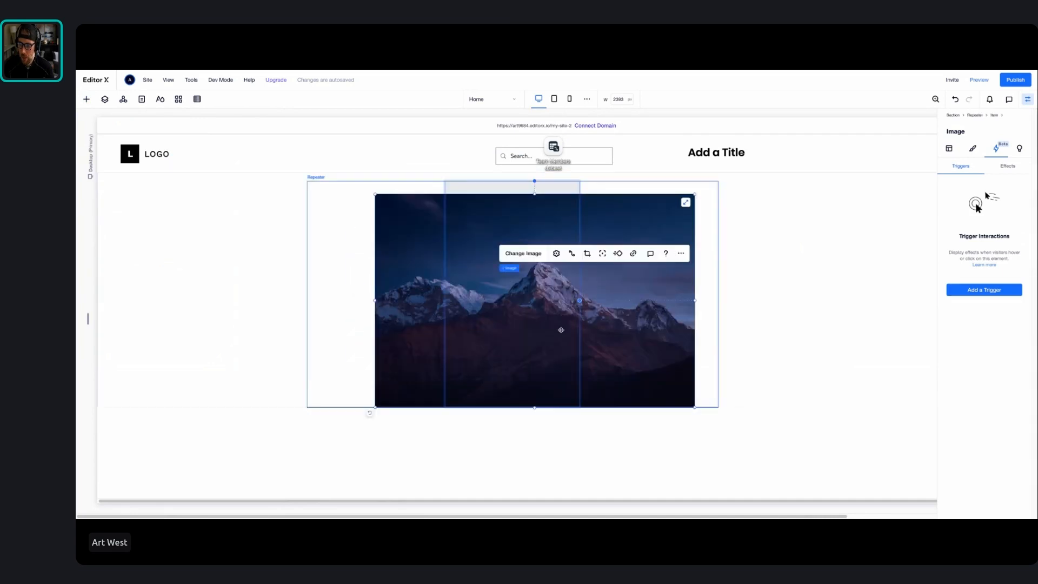
click(419, 225)
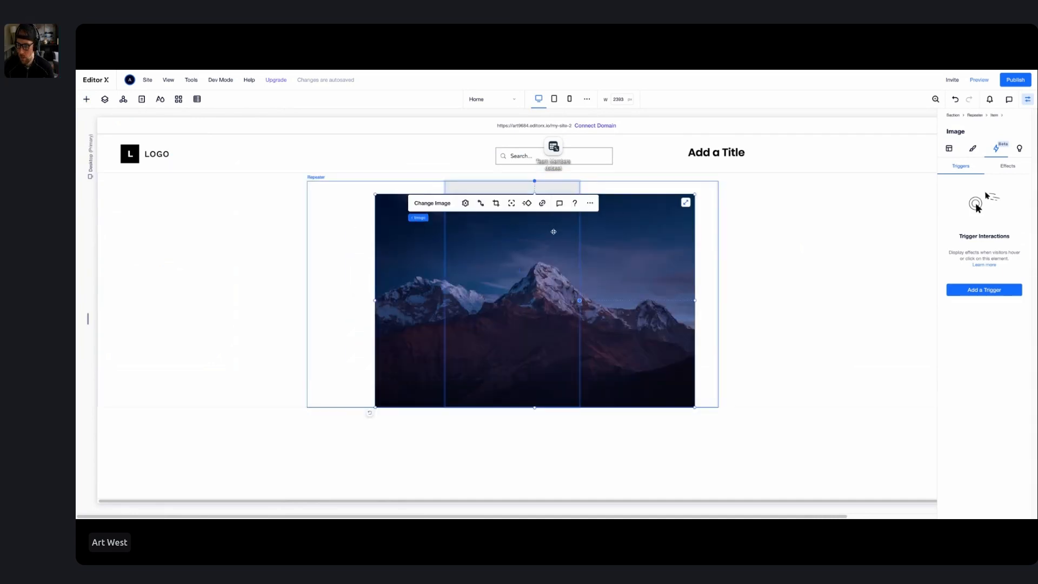
key(Delete)
Add a title text to the repeater's item and connect it to the NAME (Text) field of the Team Members dataset
click(87, 99)
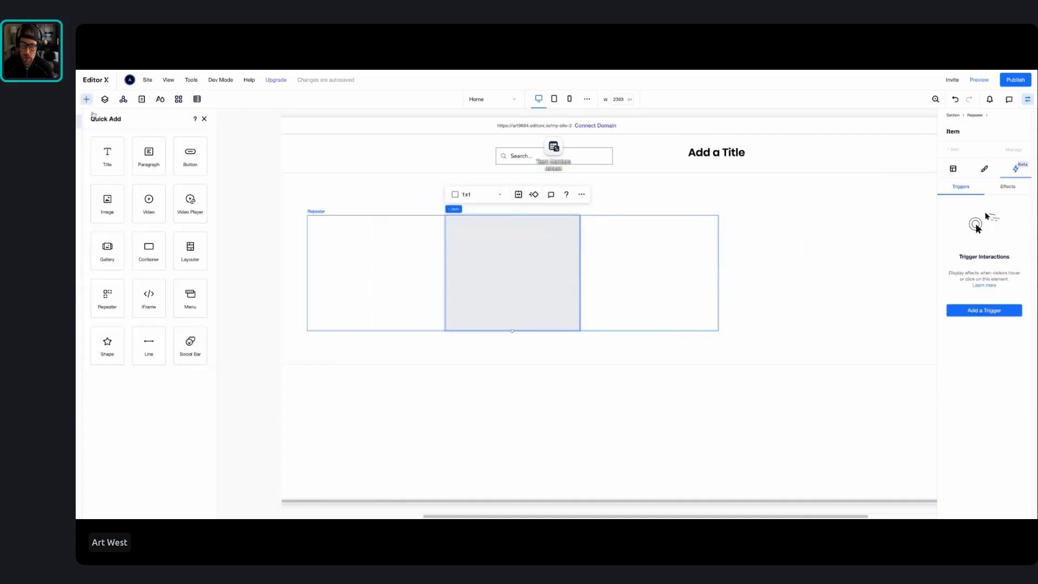
drag(173, 157, 507, 280)
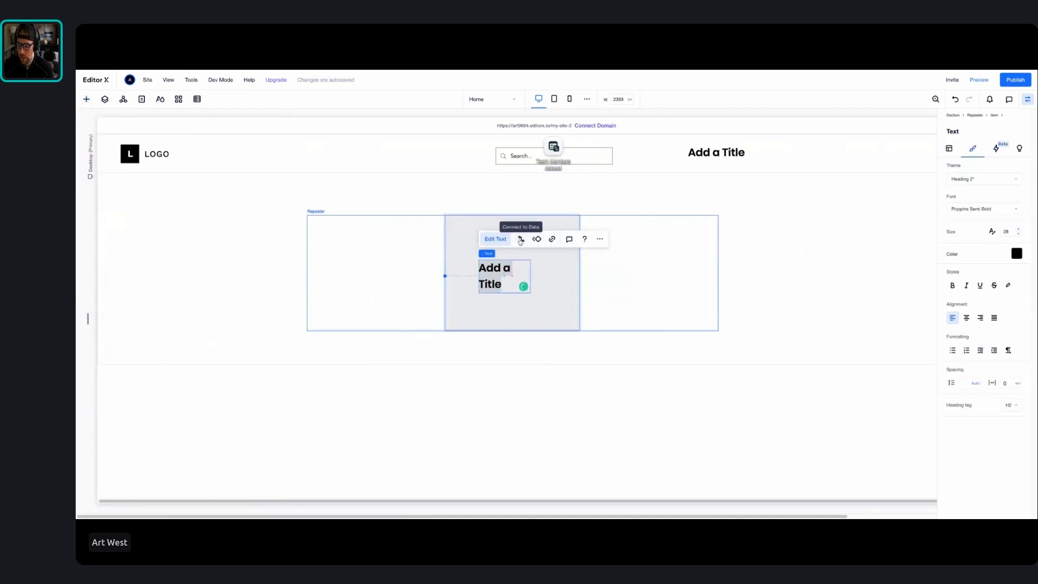
click(520, 238)
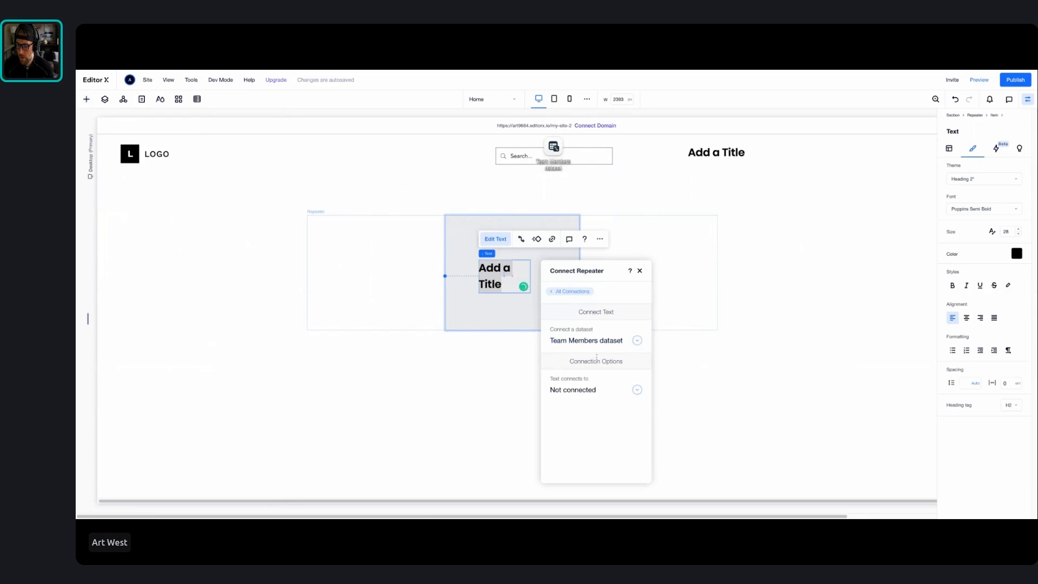
click(593, 390)
click(587, 420)
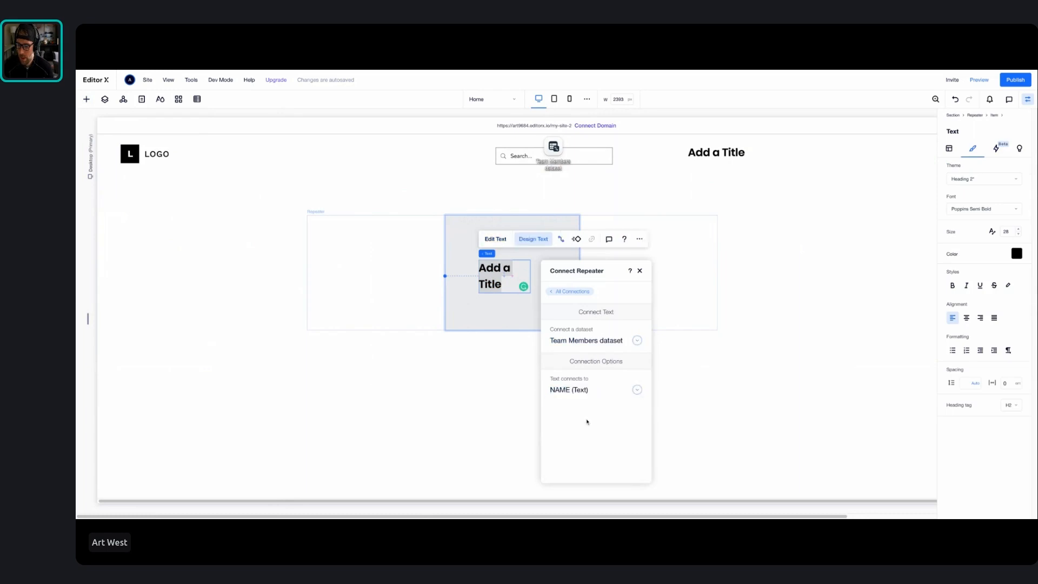
click(513, 373)
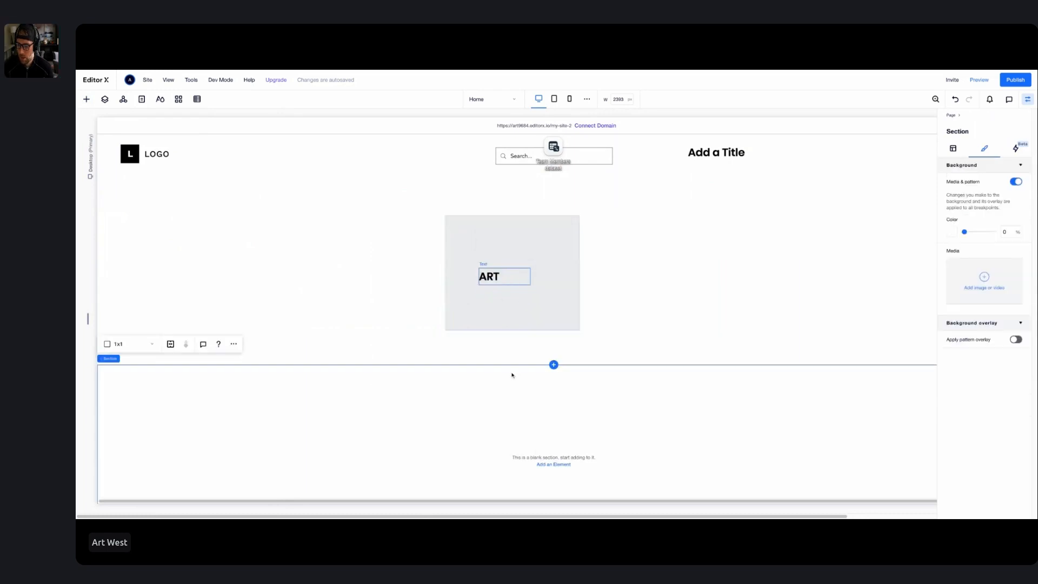
Move the repeater slightly higher in its section
click(496, 296)
drag(495, 297, 493, 280)
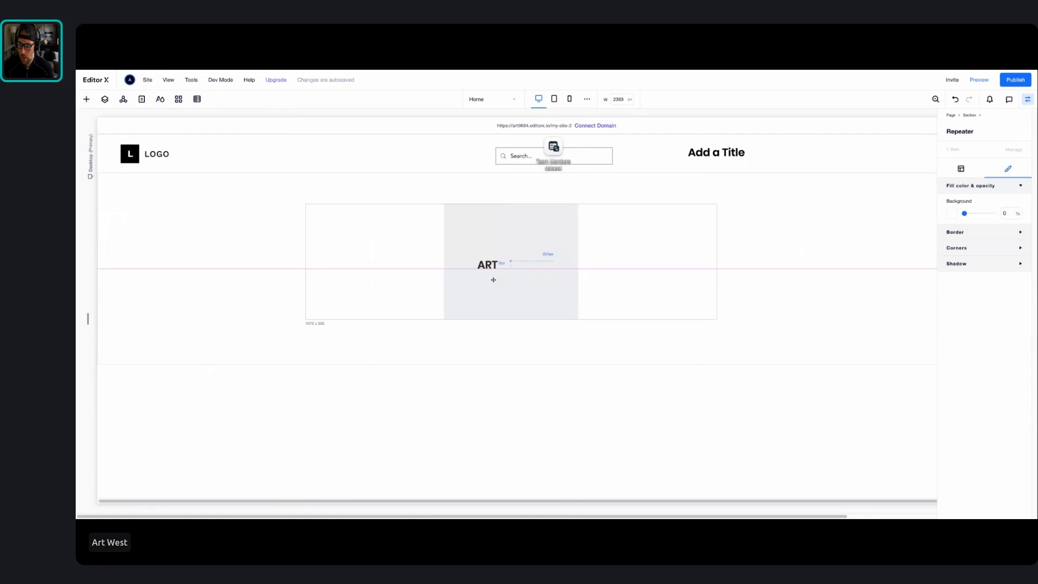
click(494, 265)
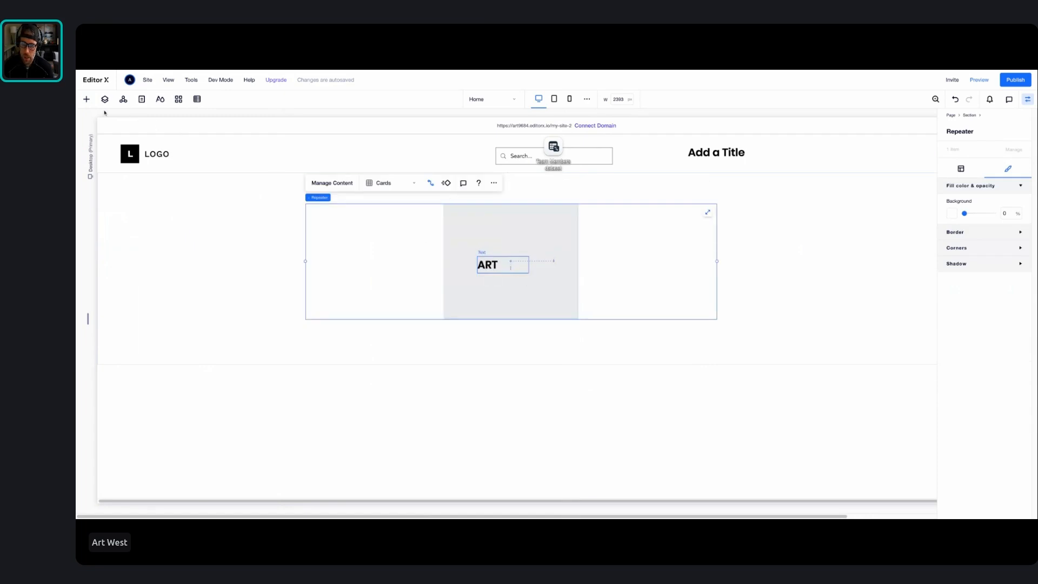
Open the Team Members collection and add a second item with the new member's first name in the NAME field
click(197, 100)
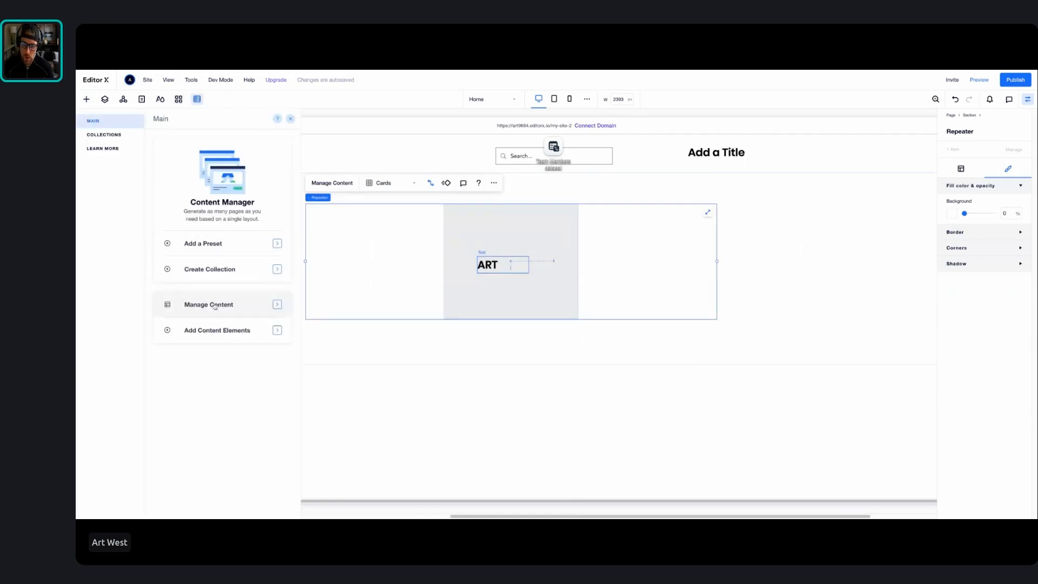
click(216, 302)
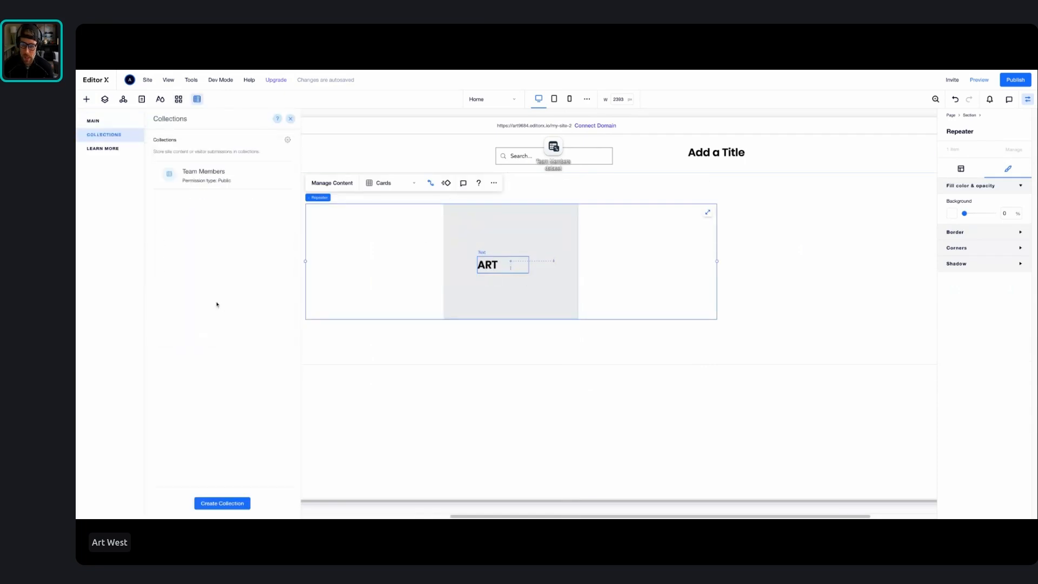
click(221, 184)
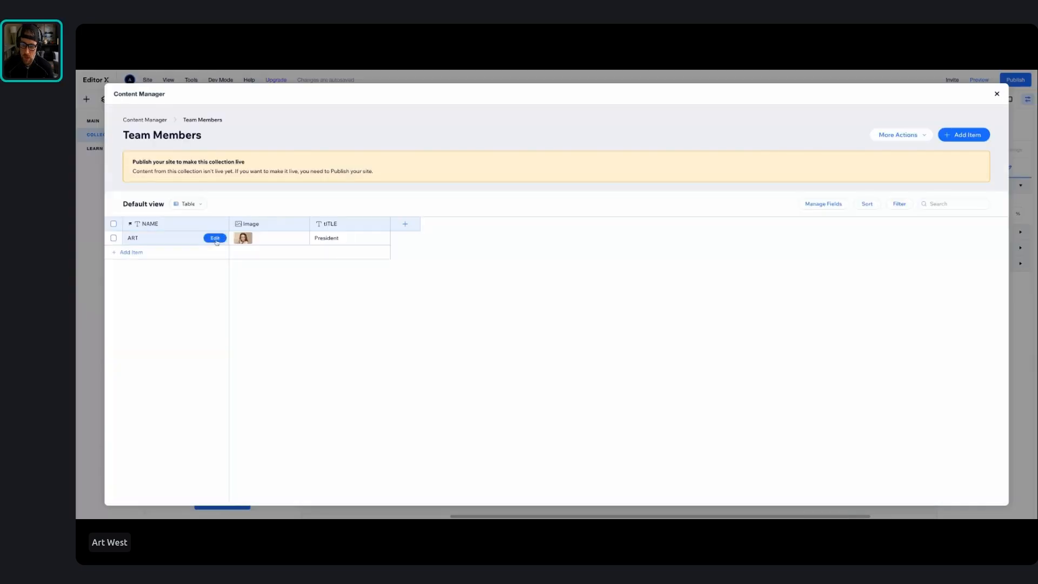
click(140, 252)
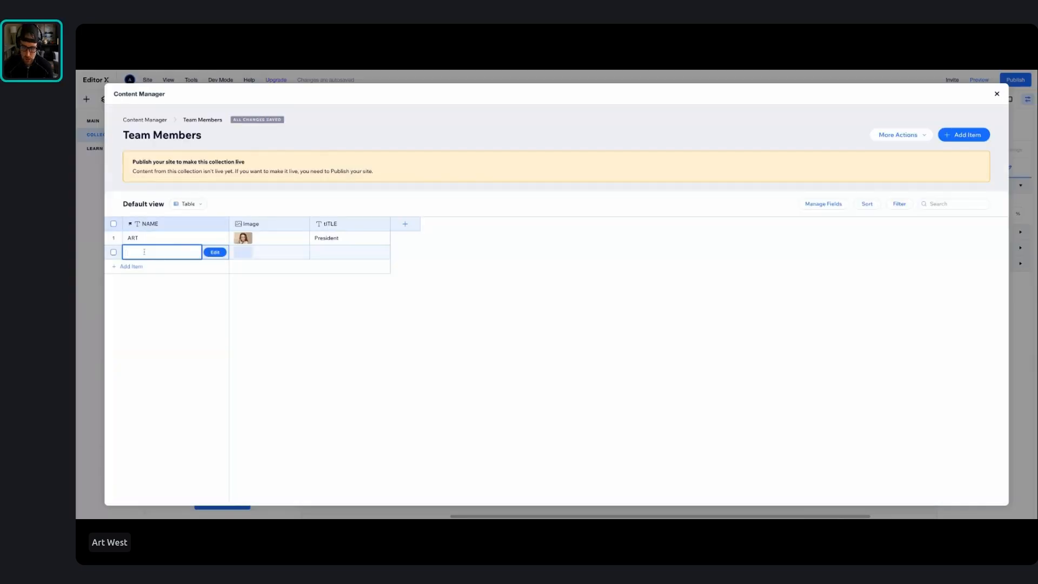
text(qUINN)
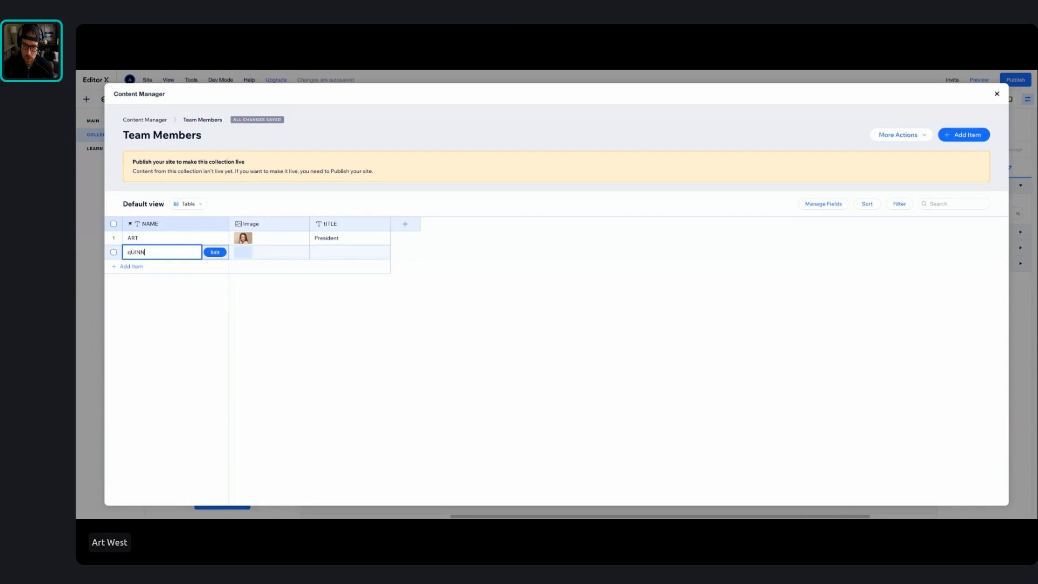
Set the new item's image to the Wix media portrait of the woman in a white shirt, and close the Content Manager
click(242, 250)
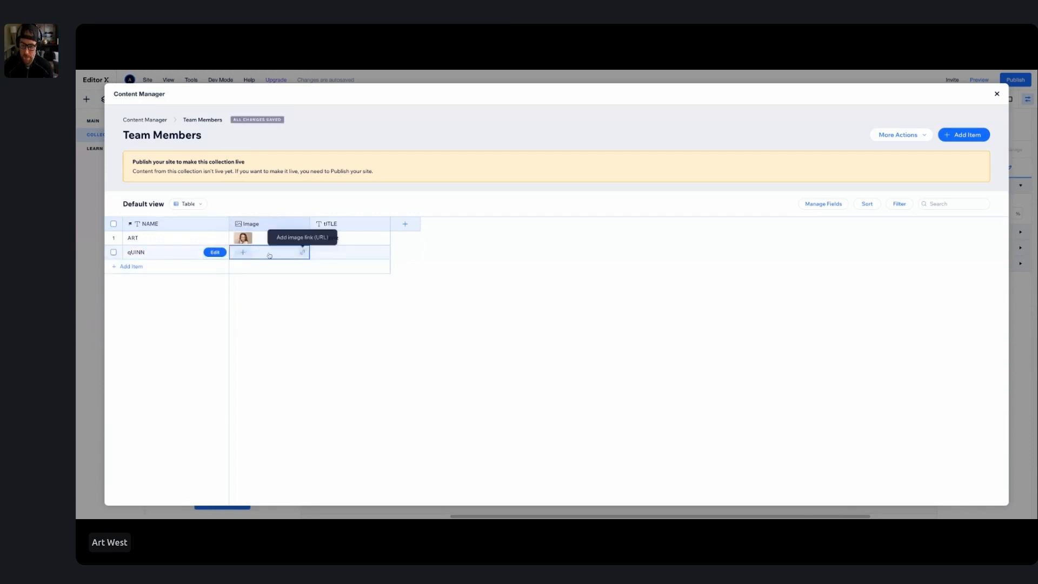
click(243, 250)
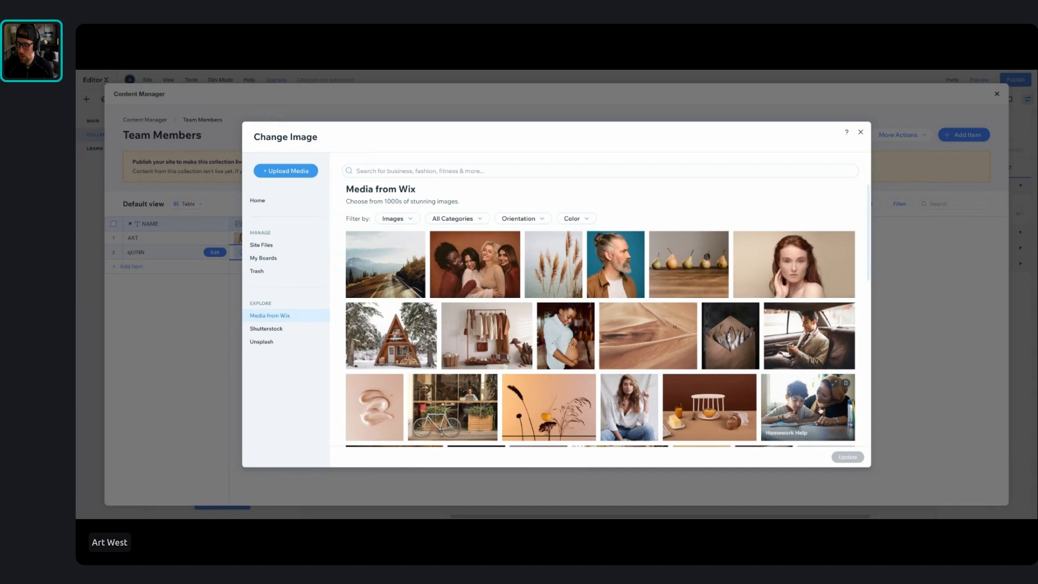
click(629, 417)
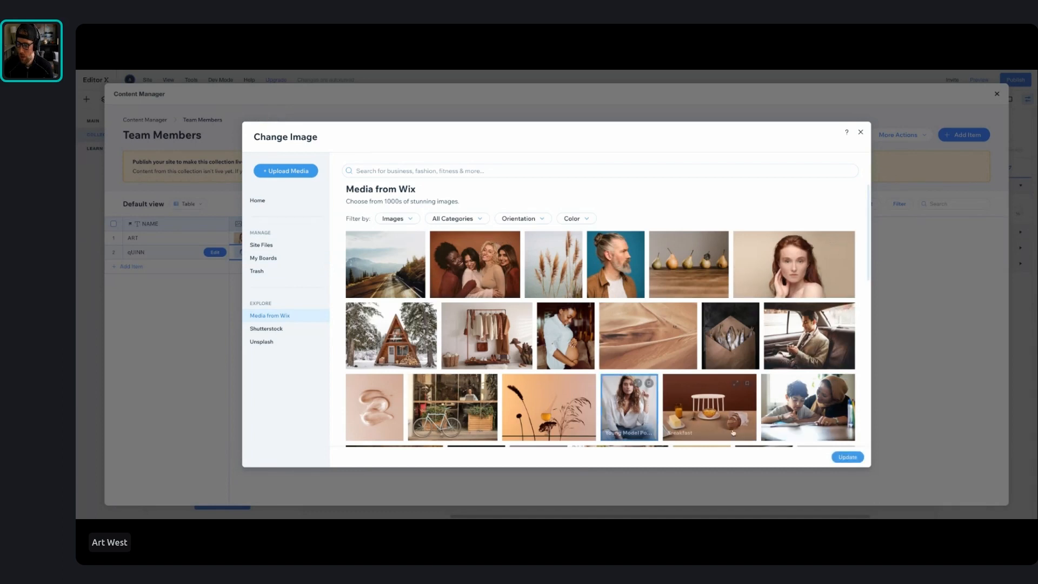
click(847, 457)
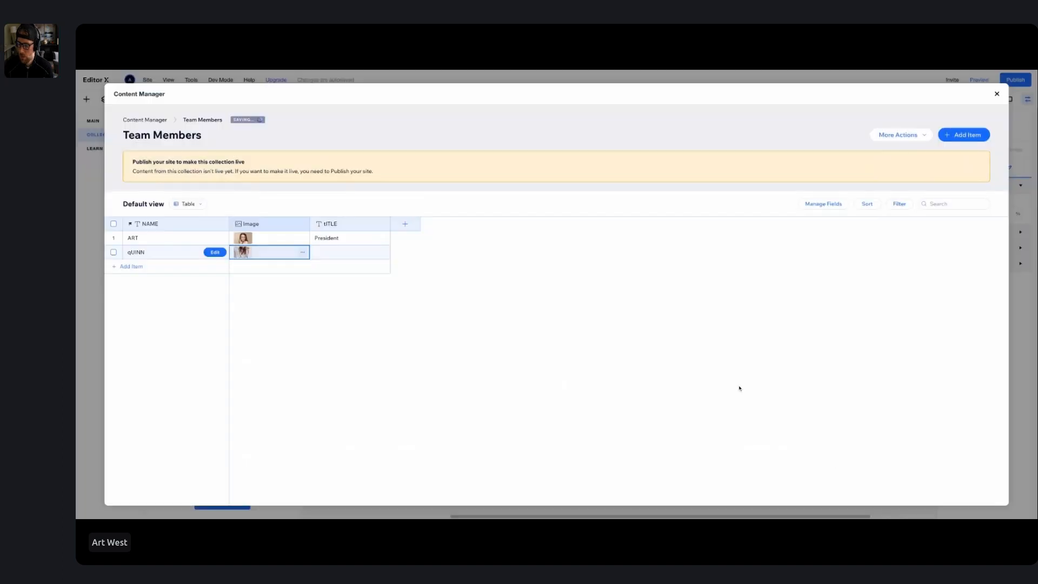
click(996, 95)
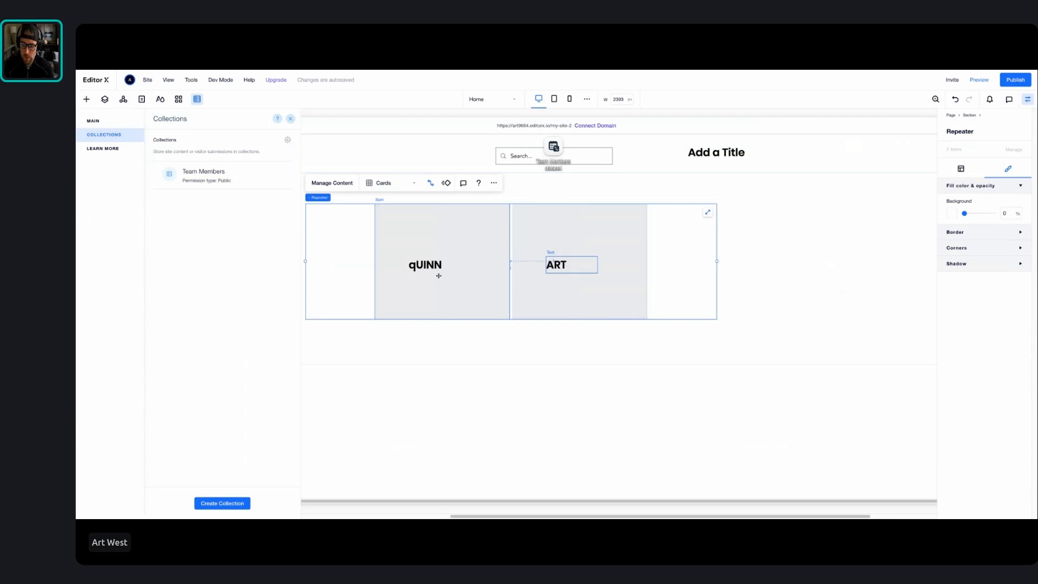
Place an image in the repeater's first item and connect its image source to the Image (Image) field
click(87, 99)
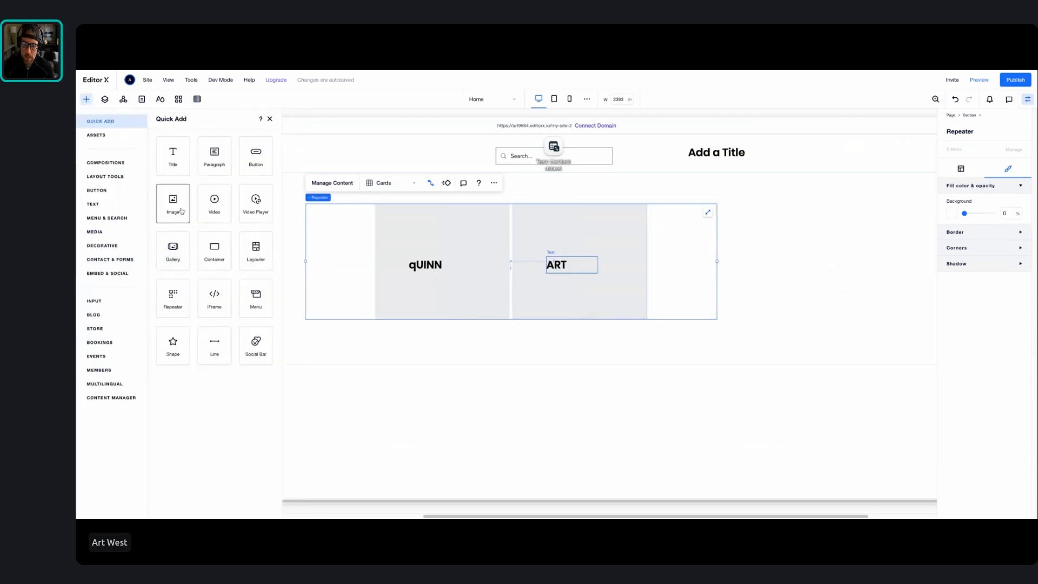
drag(173, 206, 453, 279)
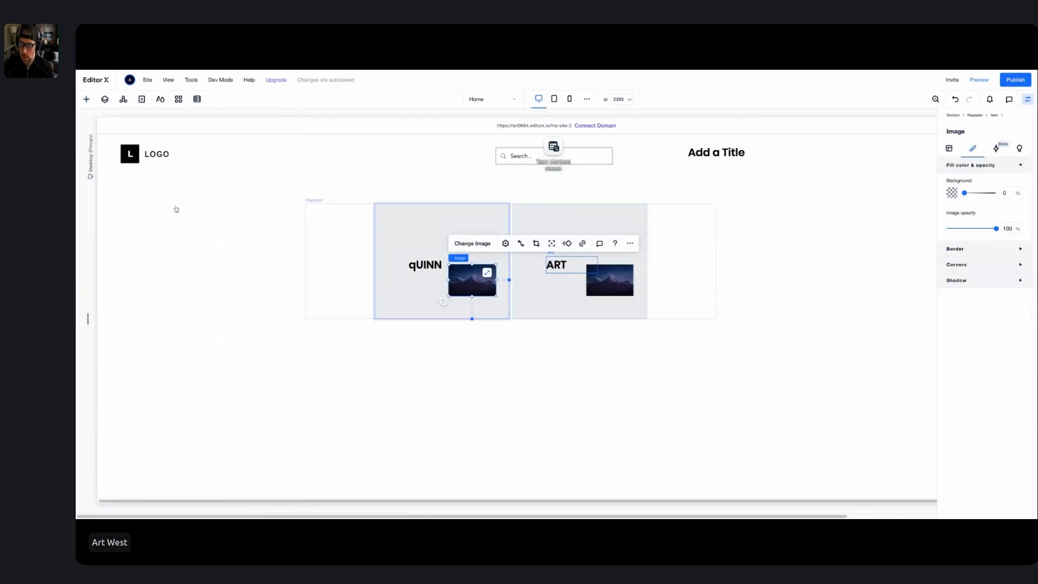
click(521, 244)
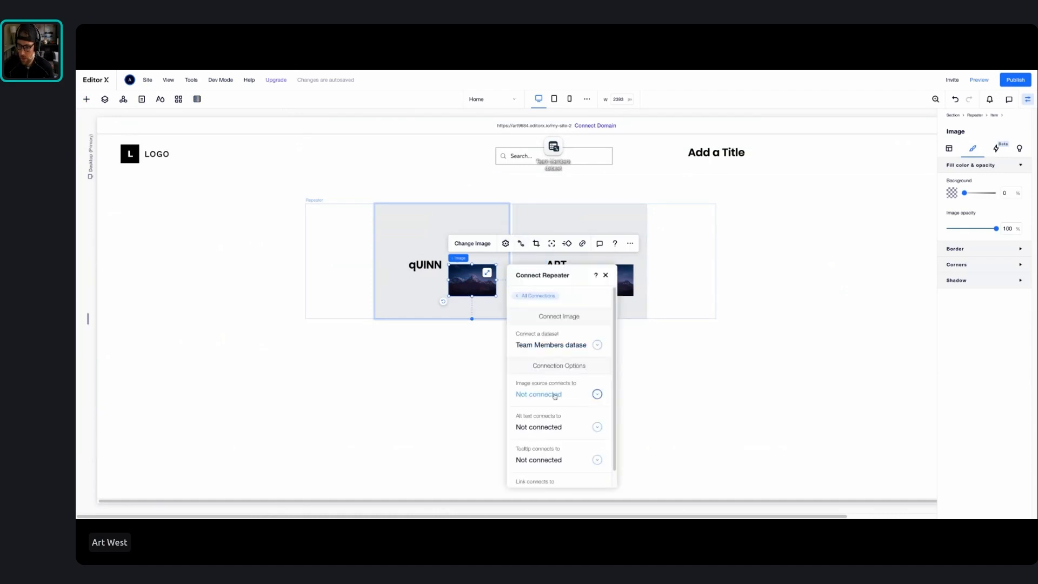
click(553, 396)
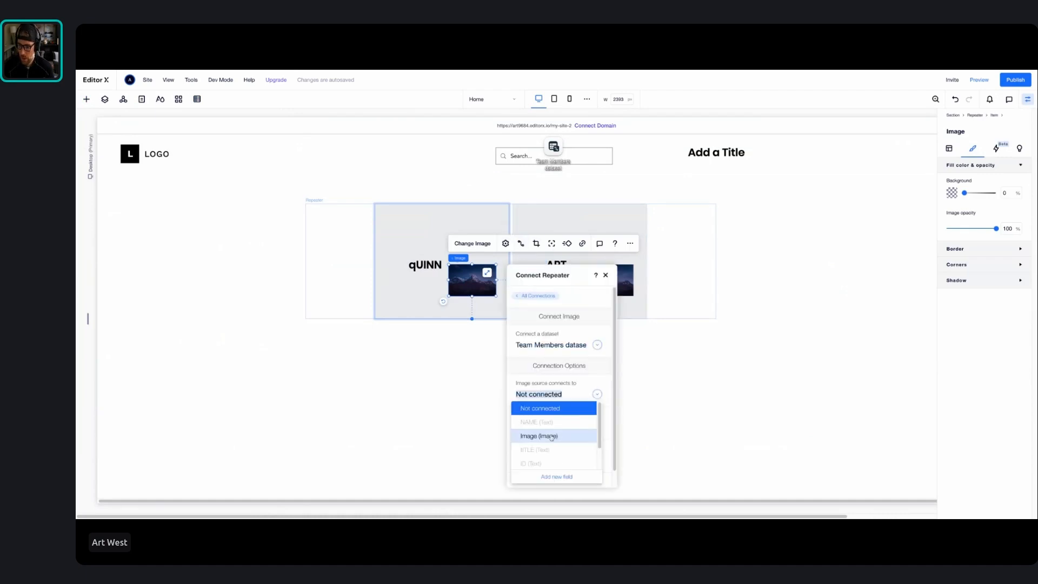
click(551, 435)
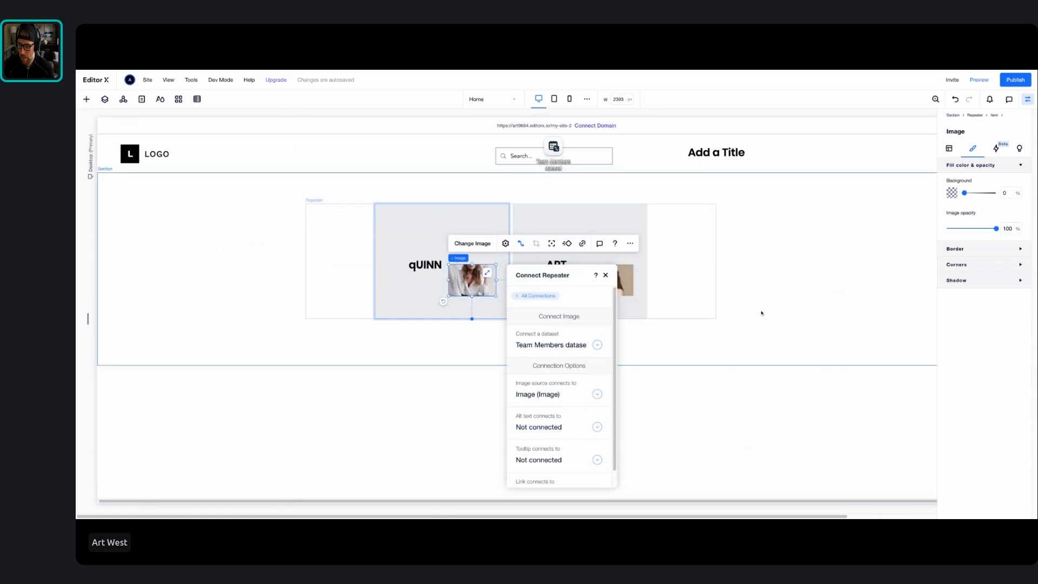
Nudge the repeater slightly upward and move the image below the name text in its first item
click(511, 289)
click(468, 282)
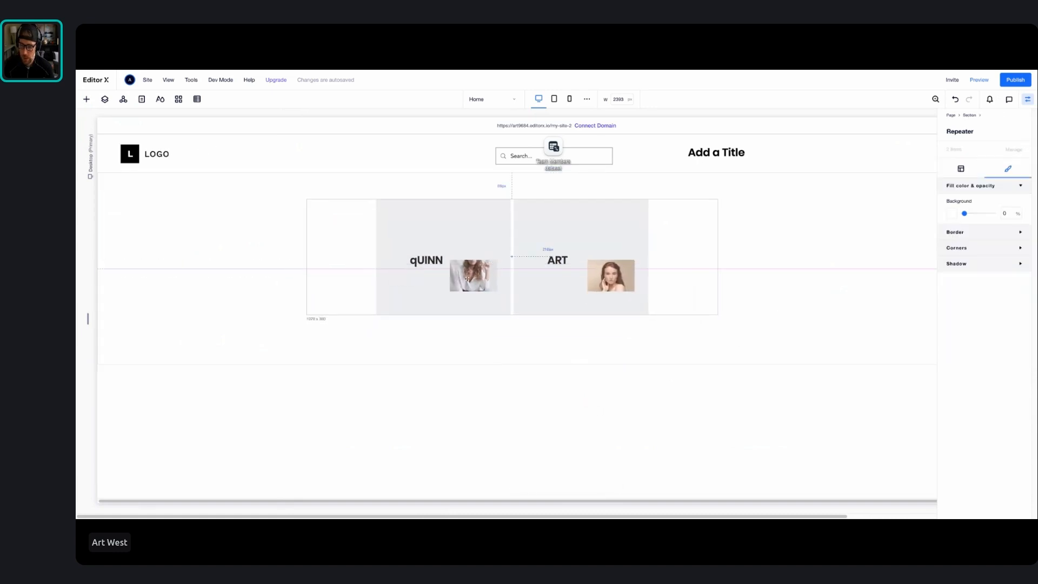
drag(469, 279, 435, 293)
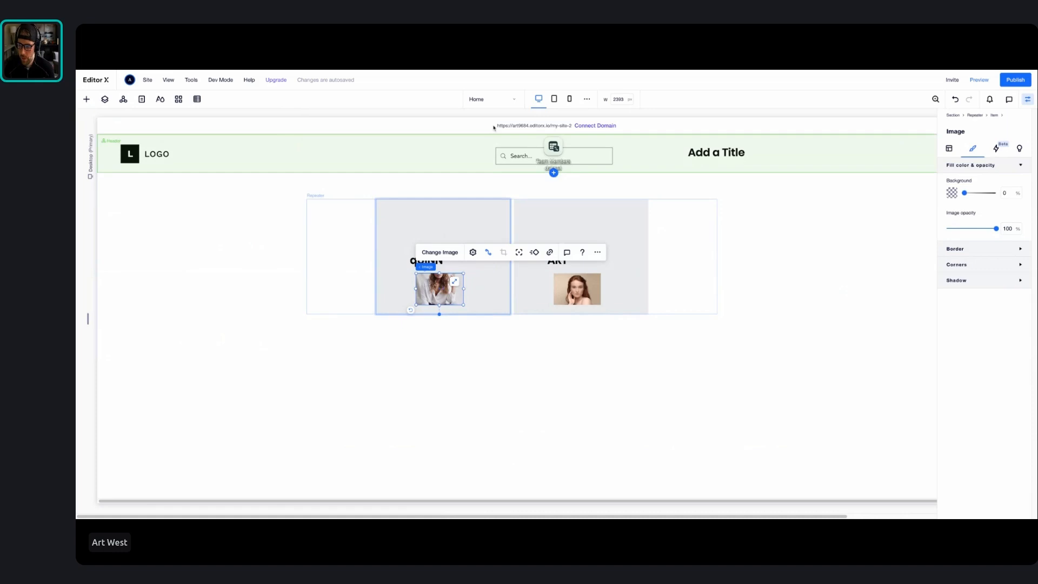
Move the Team Members dataset icon to the blank area left of the repeater and review its mode and filter settings
drag(553, 155, 228, 231)
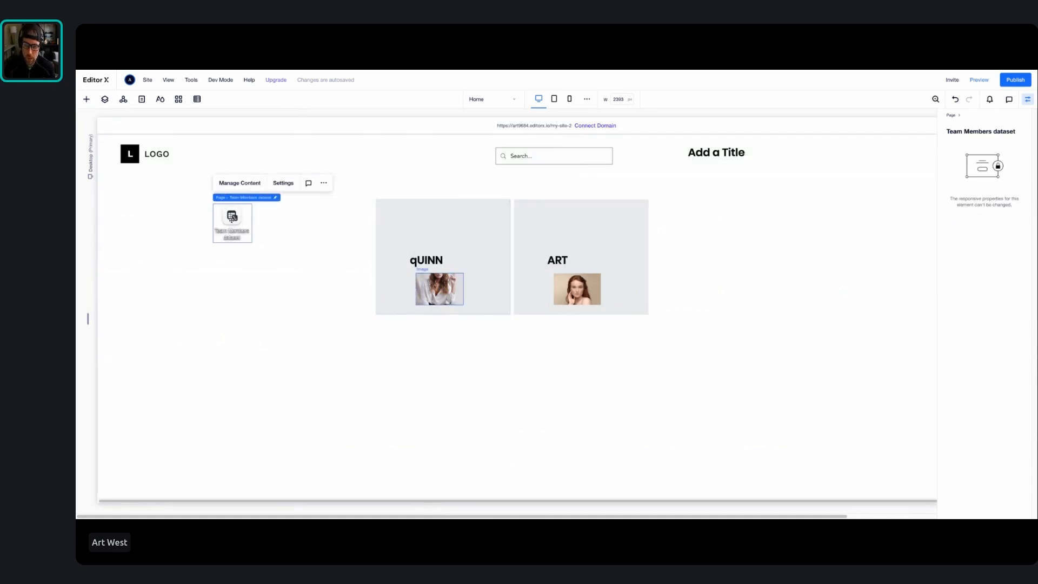
click(282, 183)
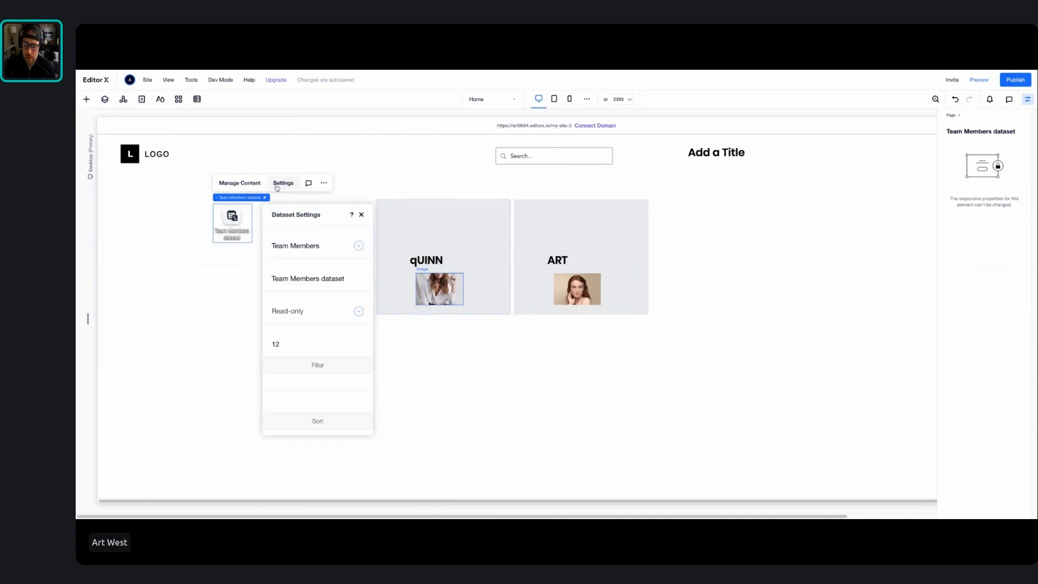
click(294, 311)
click(323, 328)
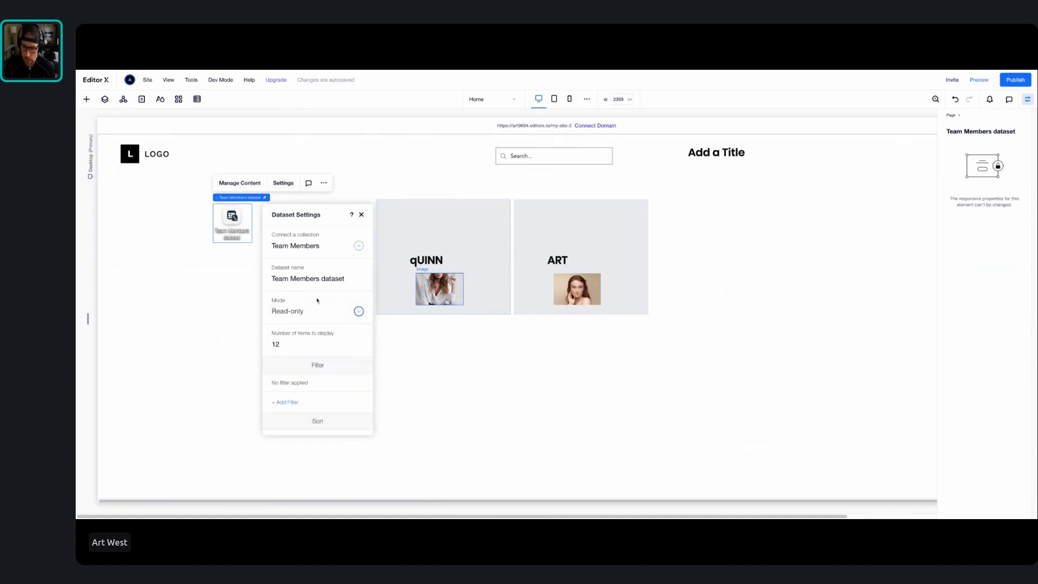
click(286, 404)
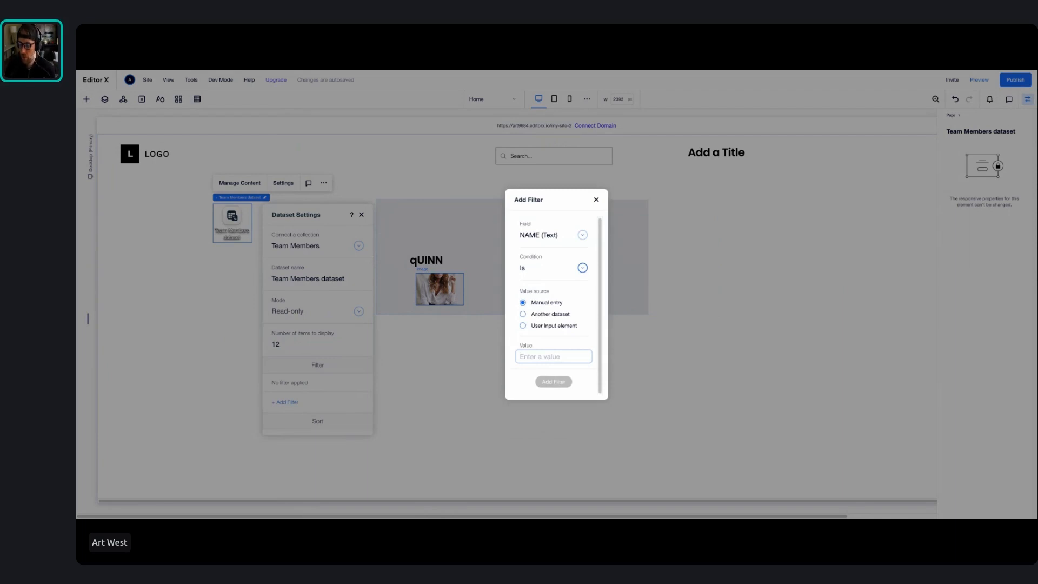
click(596, 200)
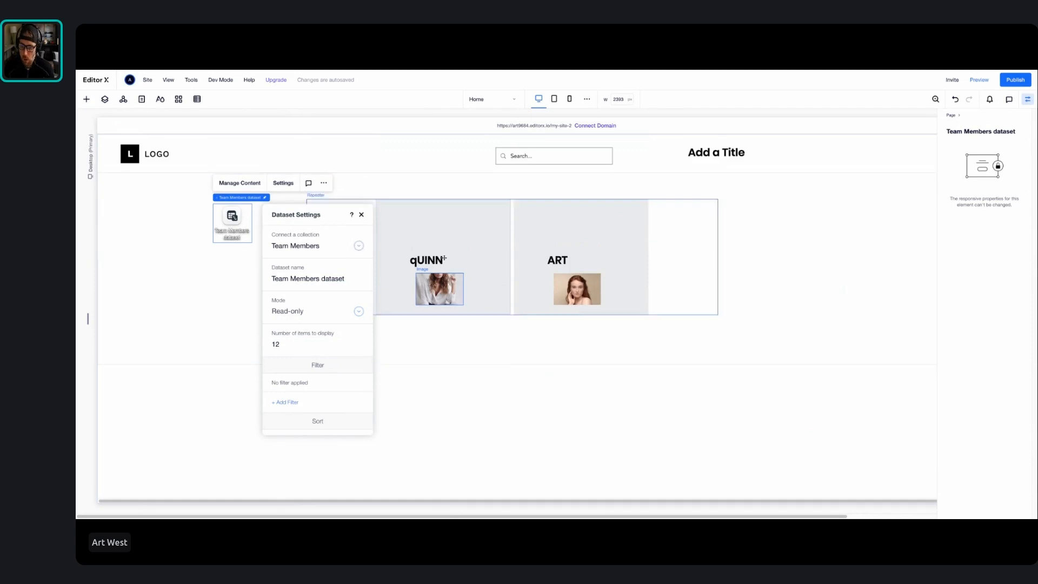
click(520, 255)
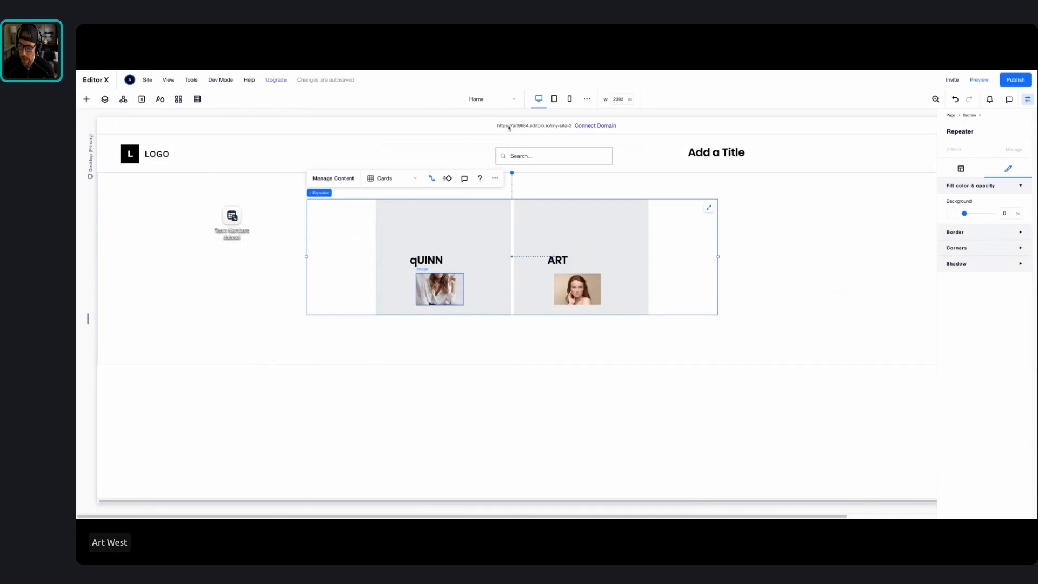
click(505, 100)
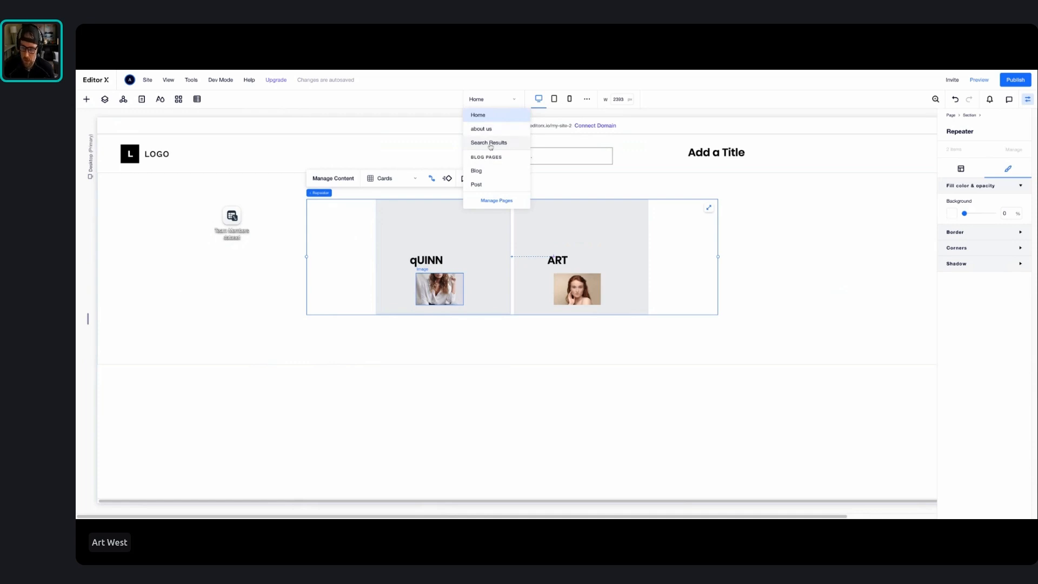
click(493, 187)
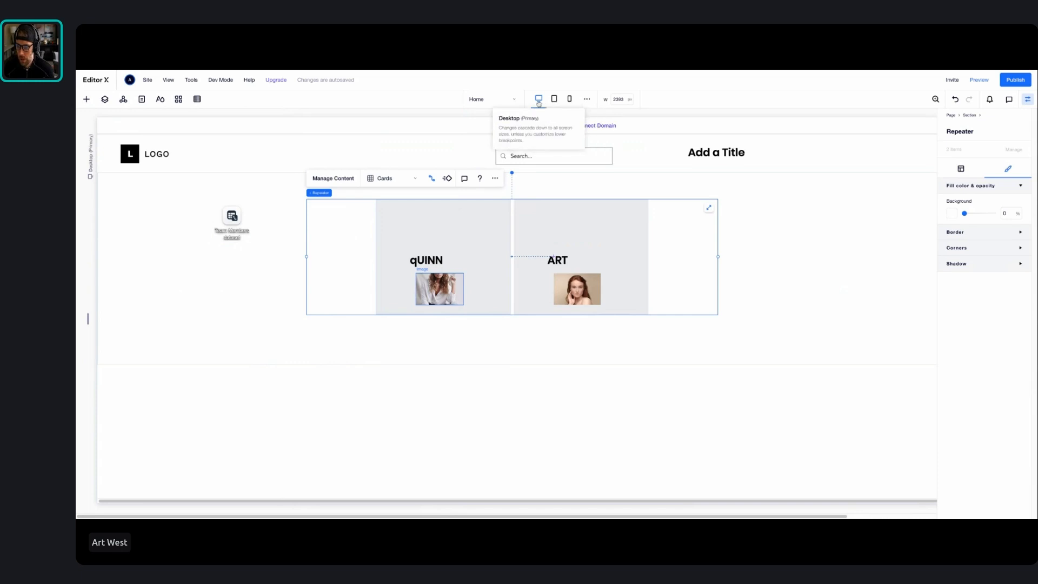
Switch to the tablet breakpoint and widen the repeater to nearly the section's right edge
click(554, 99)
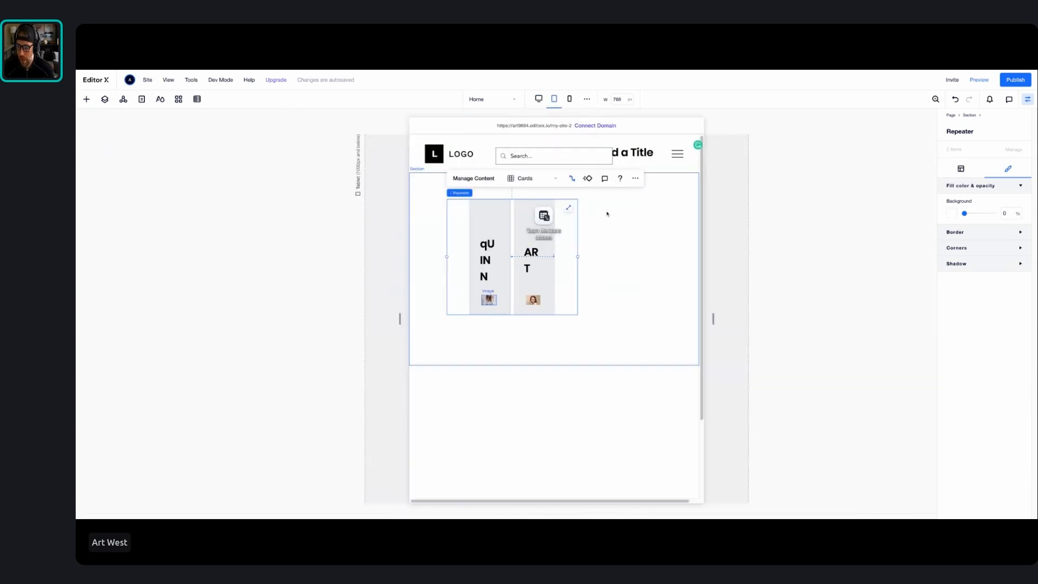
drag(578, 257, 683, 256)
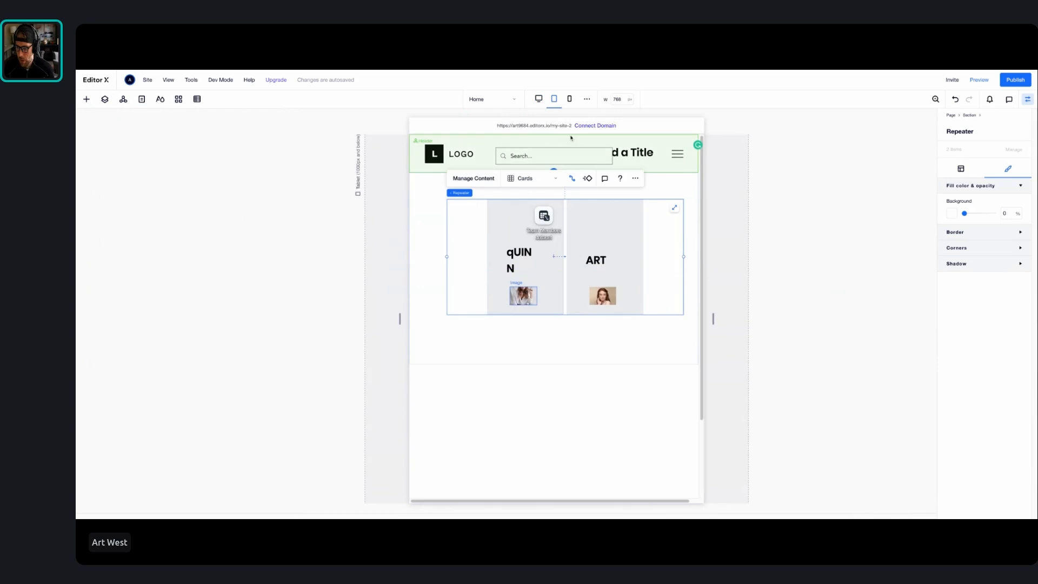
Switch to the mobile breakpoint and open the page's breakpoint customization settings
click(569, 99)
click(588, 100)
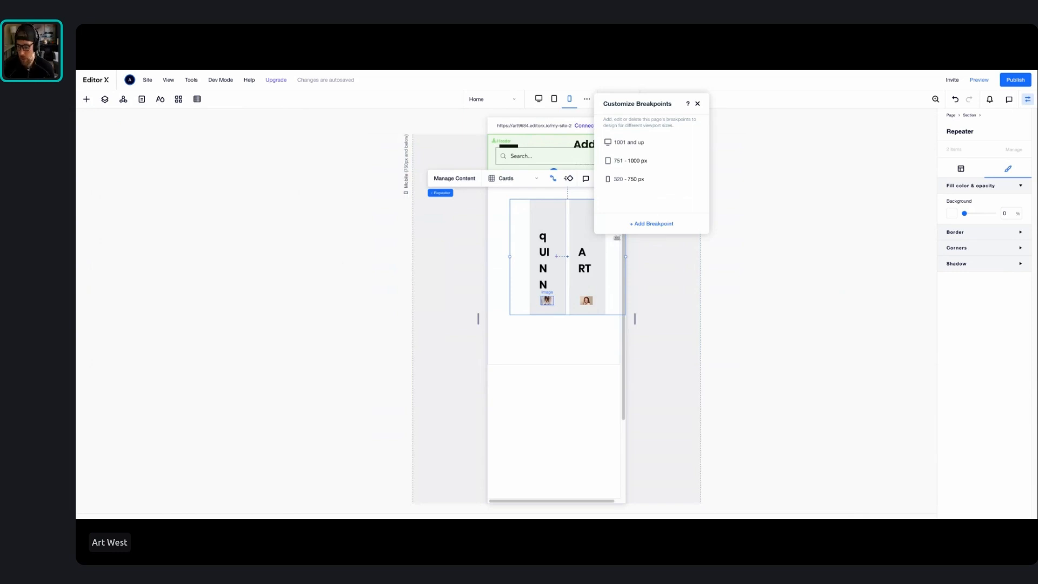
click(649, 225)
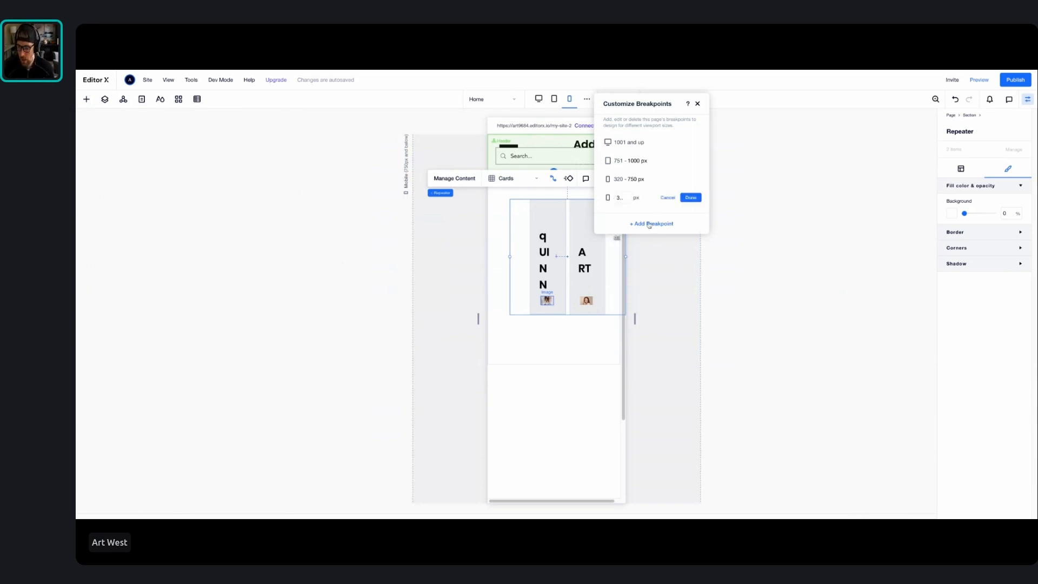
click(668, 197)
click(697, 103)
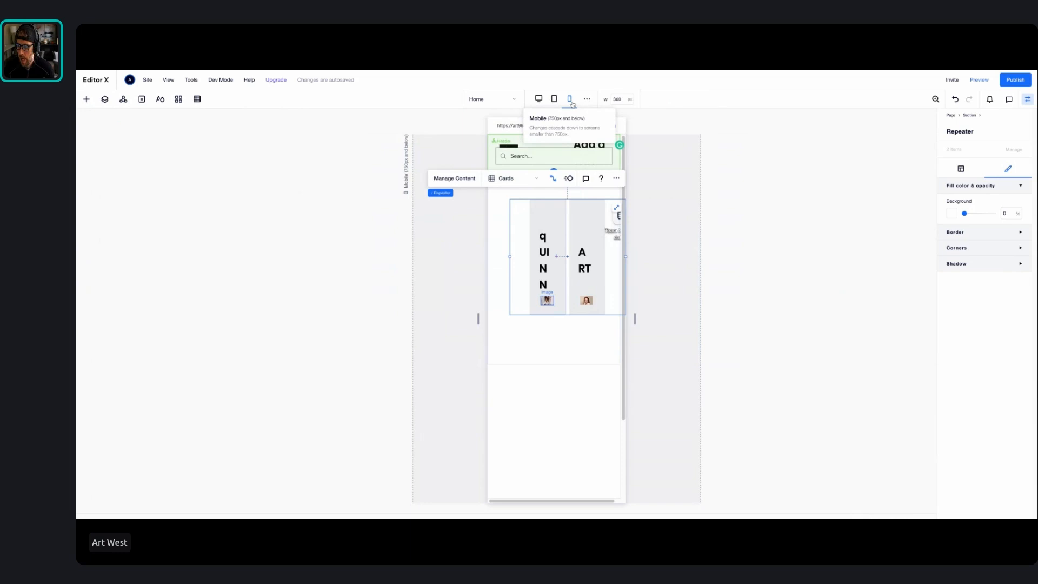
Compare the repeater's layout at the desktop and mobile breakpoints, ending on desktop
click(539, 99)
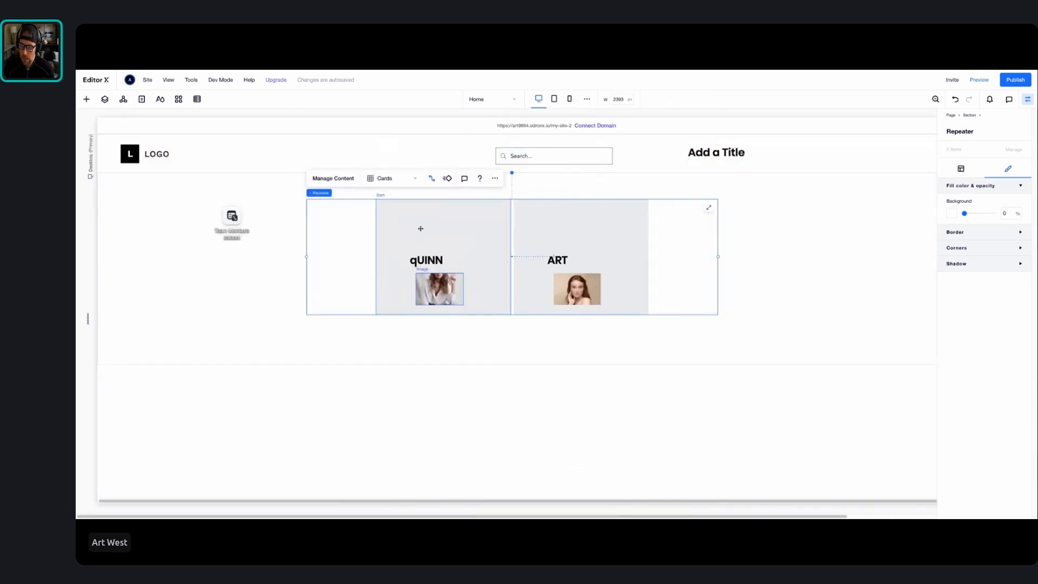
click(570, 98)
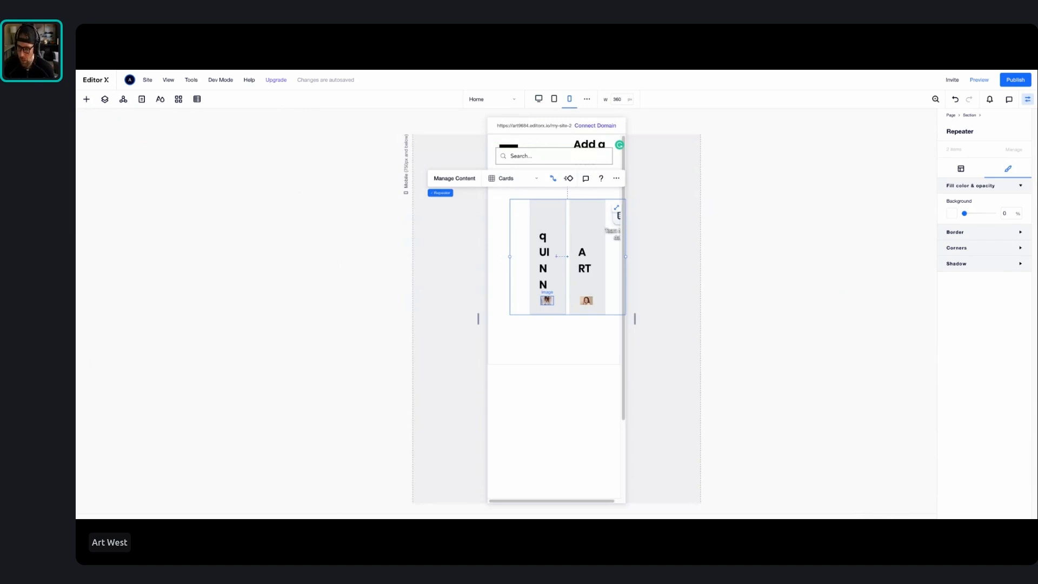
click(539, 99)
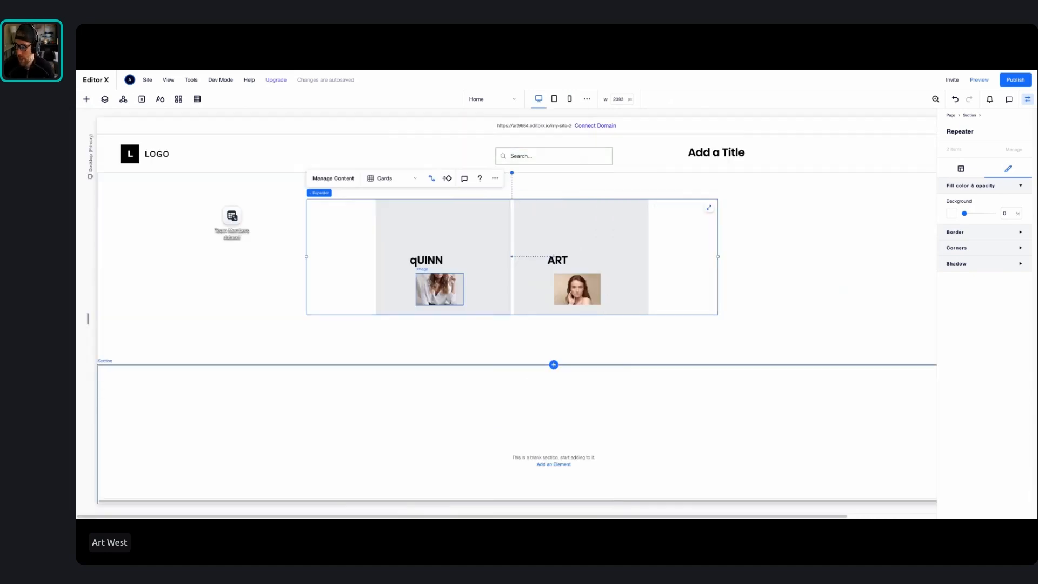
Locate the image inside the repeater's first item in the page's layer tree and set its image opacity to 77%
click(985, 232)
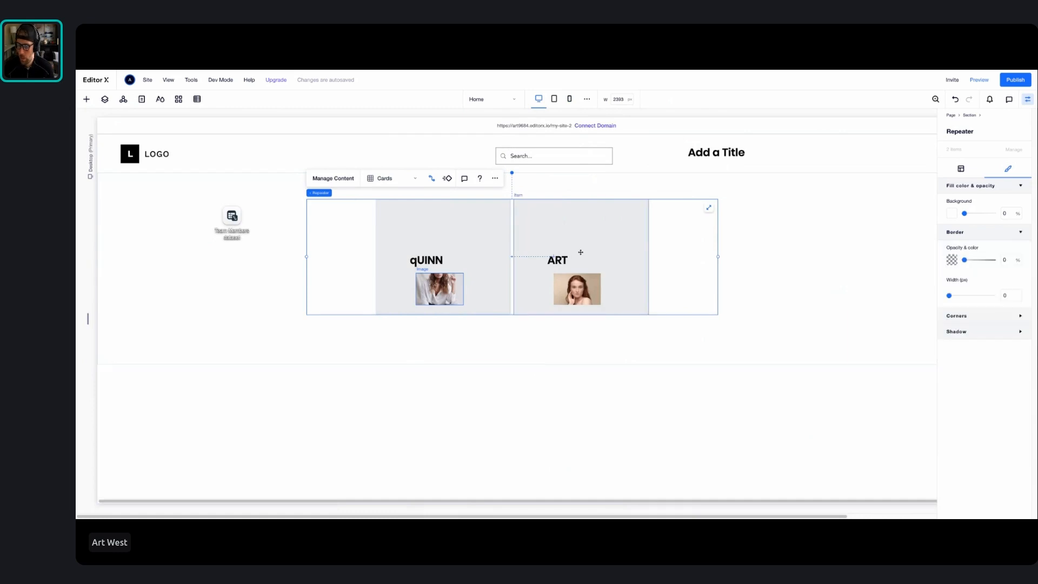
click(141, 98)
click(105, 99)
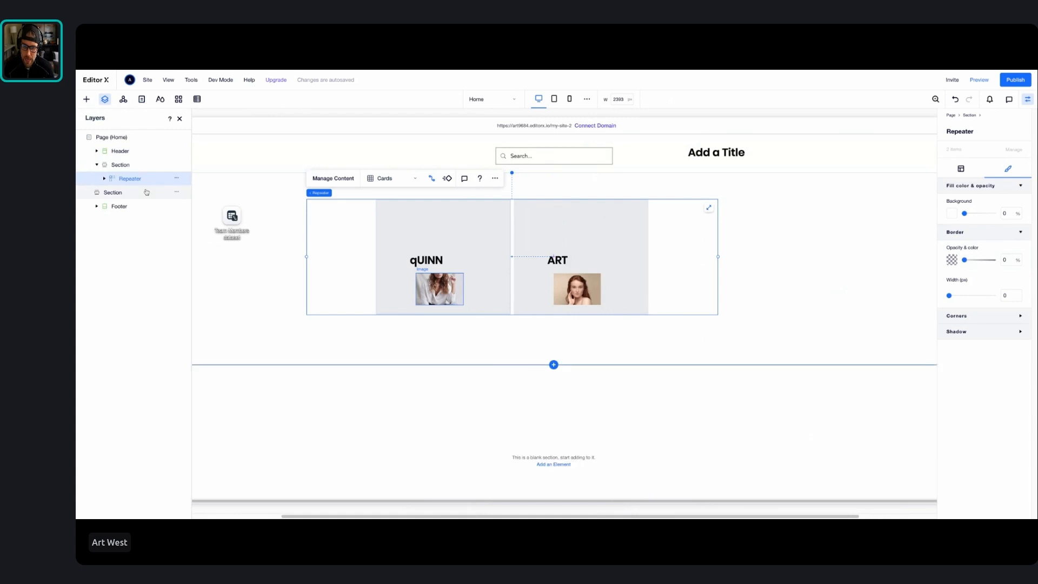
click(104, 178)
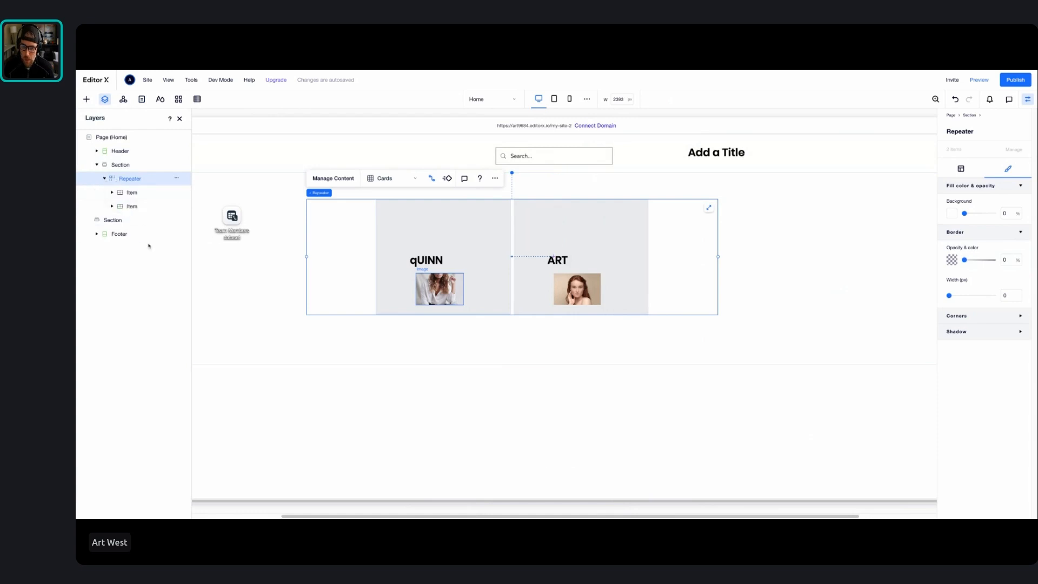
click(112, 192)
click(135, 207)
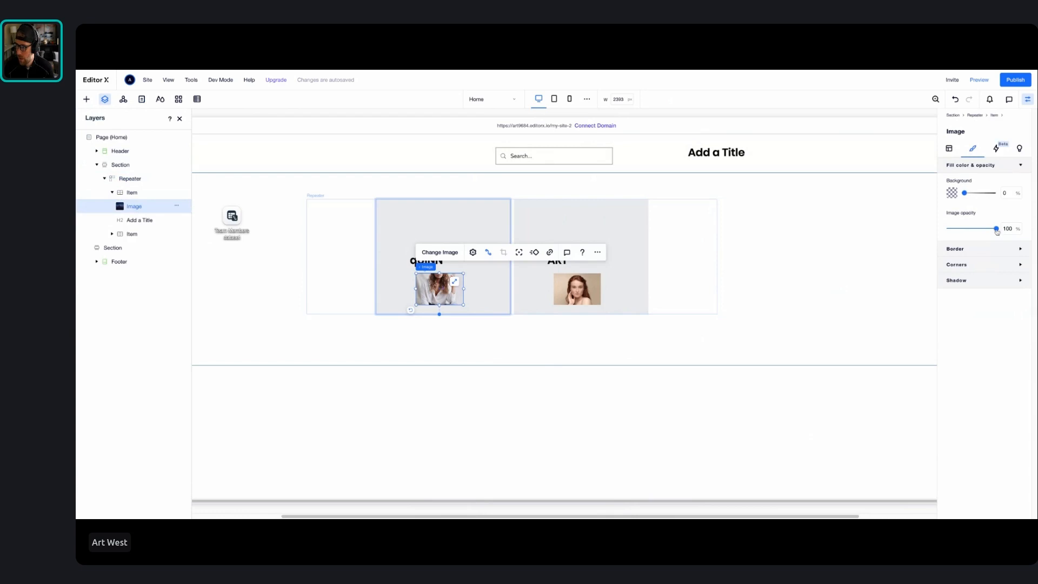
mouse_move(997, 229)
mouse_down()
mouse_move(971, 230)
mouse_move(986, 229)
mouse_up()
Give the image a black border 7 px wide and open its corner radius settings
click(983, 248)
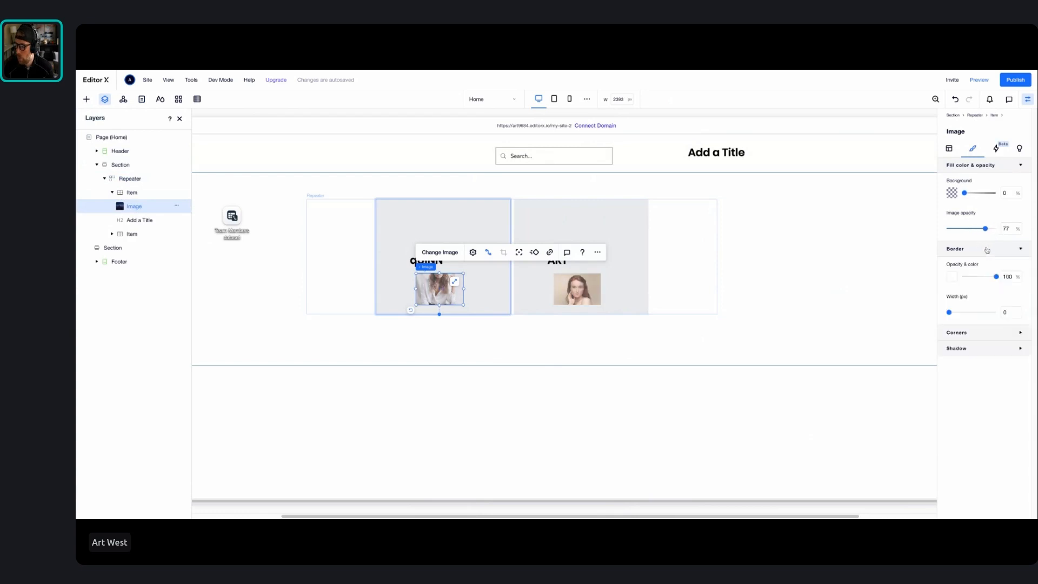
click(951, 277)
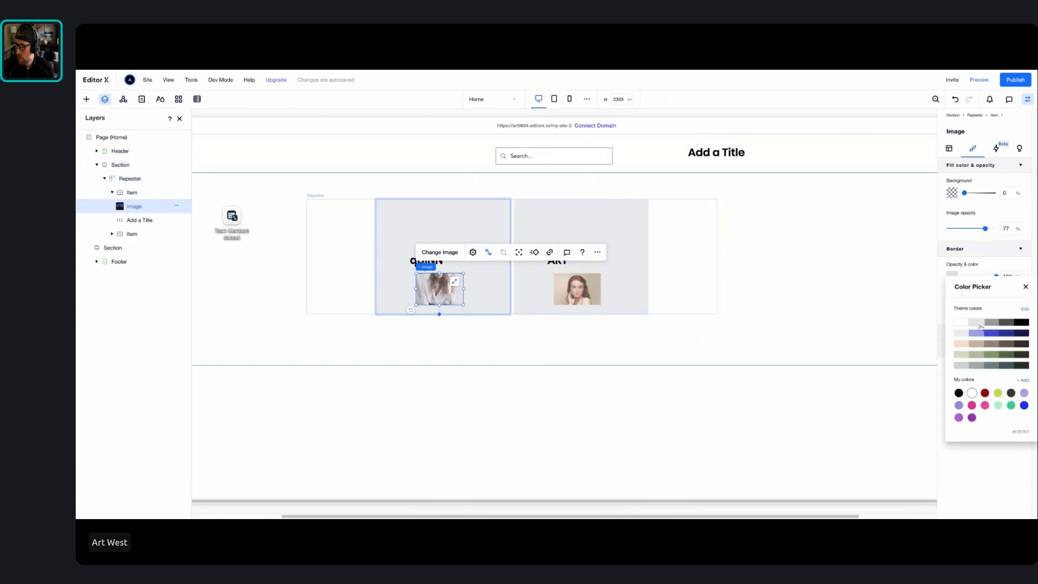
click(1022, 322)
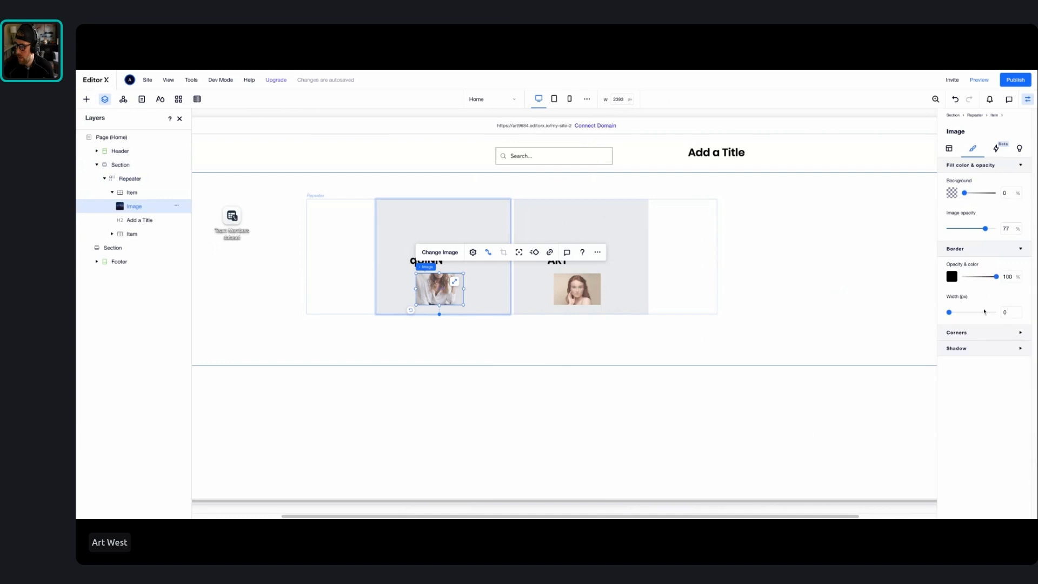
mouse_move(951, 313)
mouse_down()
mouse_move(980, 313)
mouse_move(971, 314)
mouse_up()
click(978, 334)
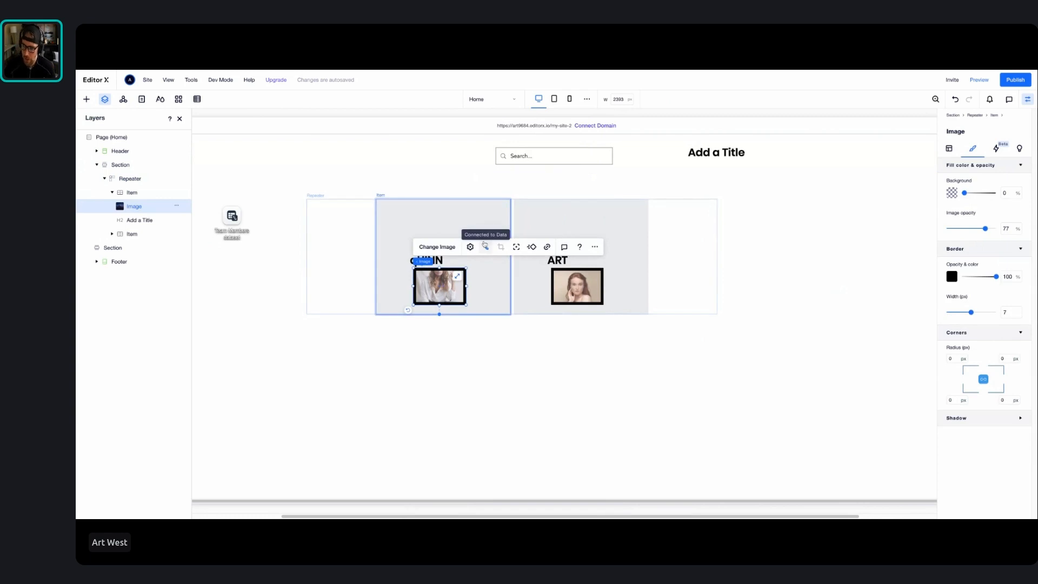
Delete the search bar from the page header
click(544, 158)
click(546, 160)
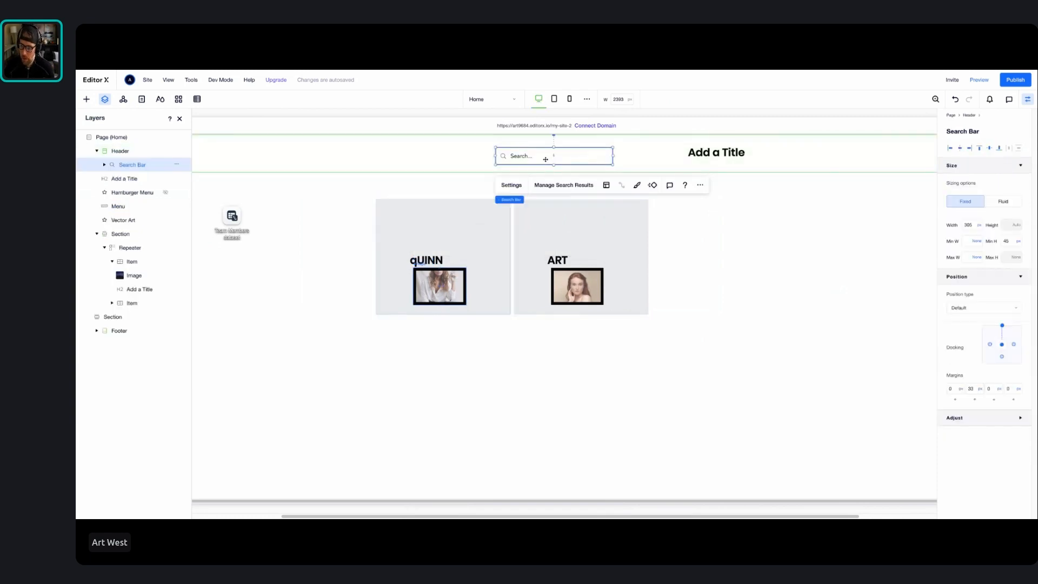
key(Delete)
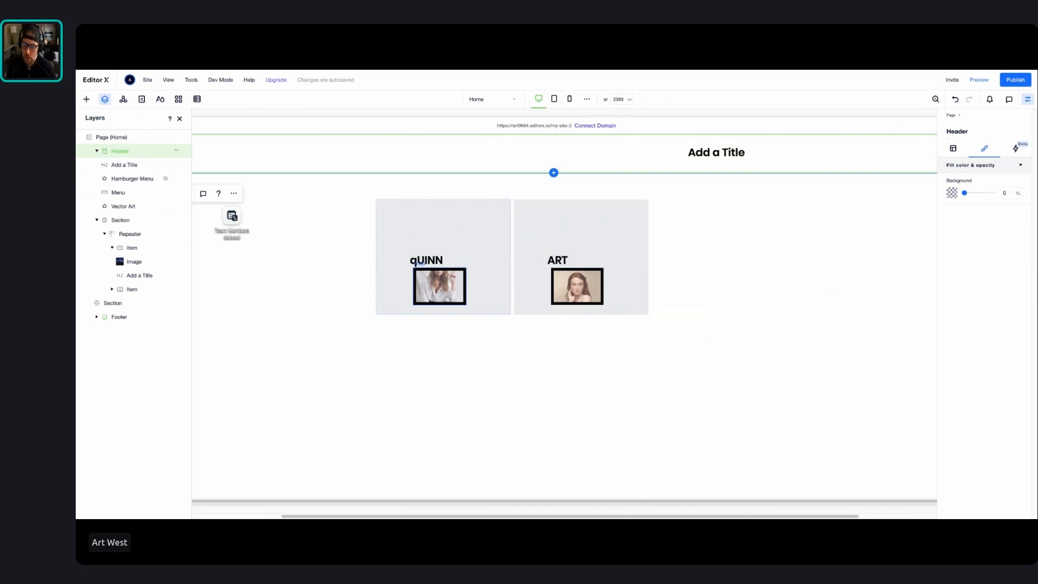
Preview the desktop site down to its footer, open the publish prompt and dismiss it without publishing
click(979, 80)
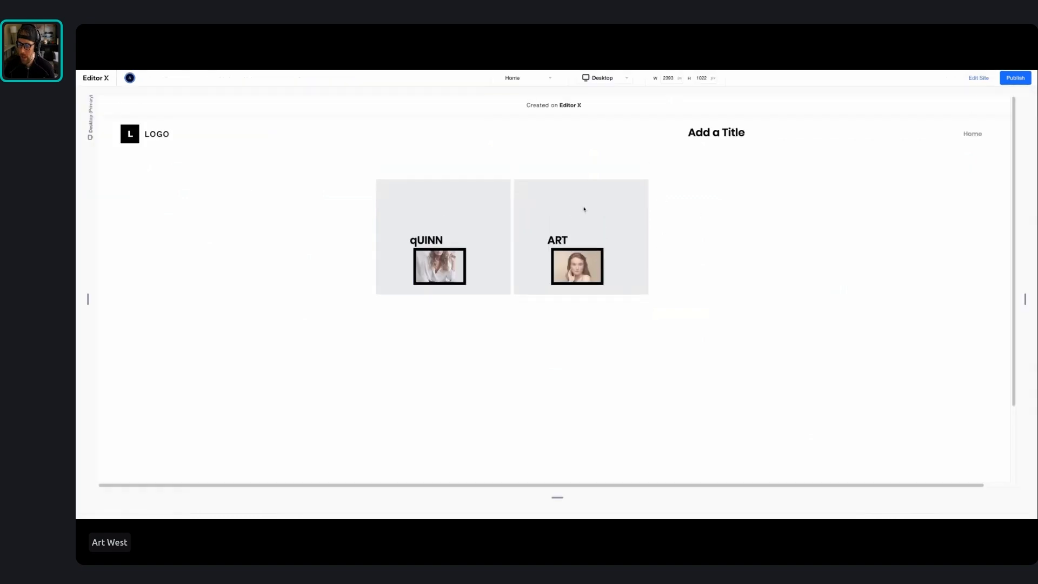
scroll(431, 249, down, 2)
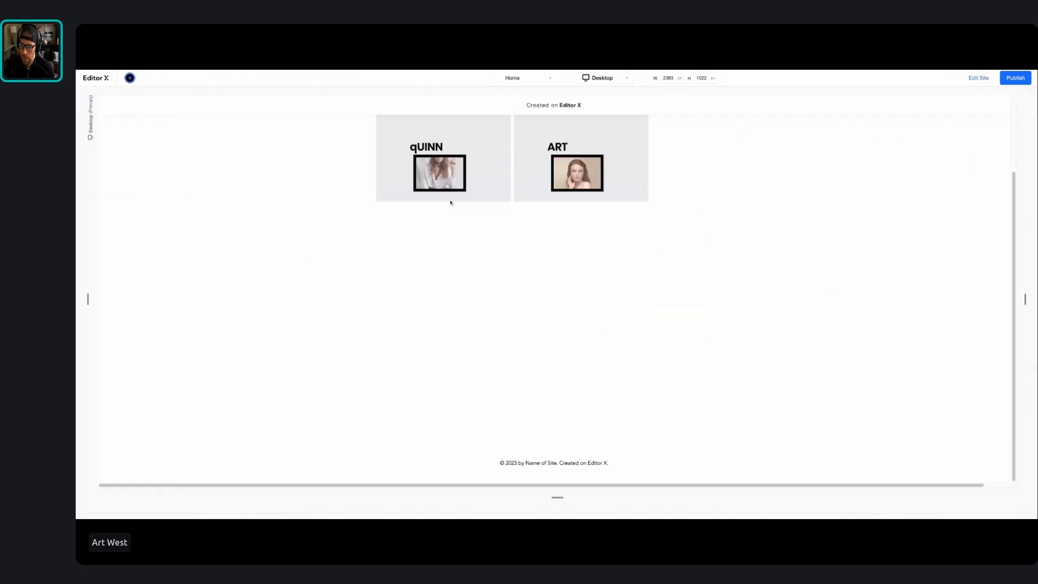
scroll(468, 206, up, 2)
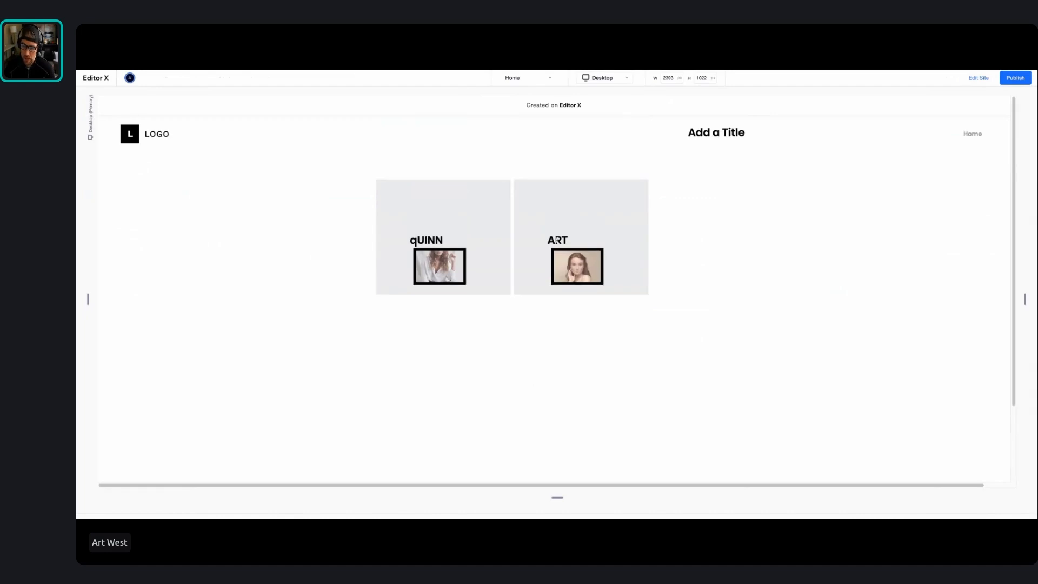
click(1016, 78)
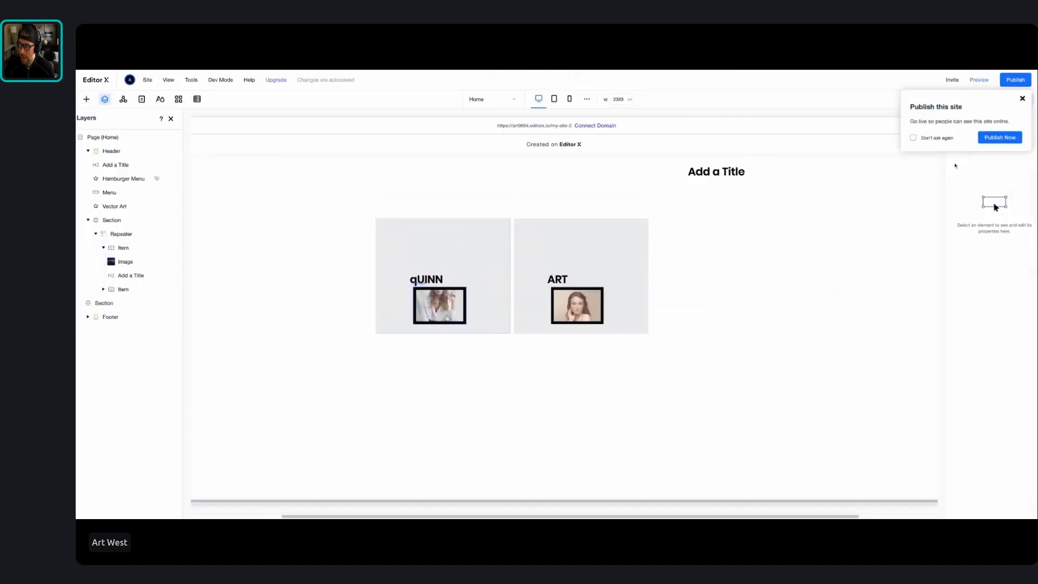
click(1022, 99)
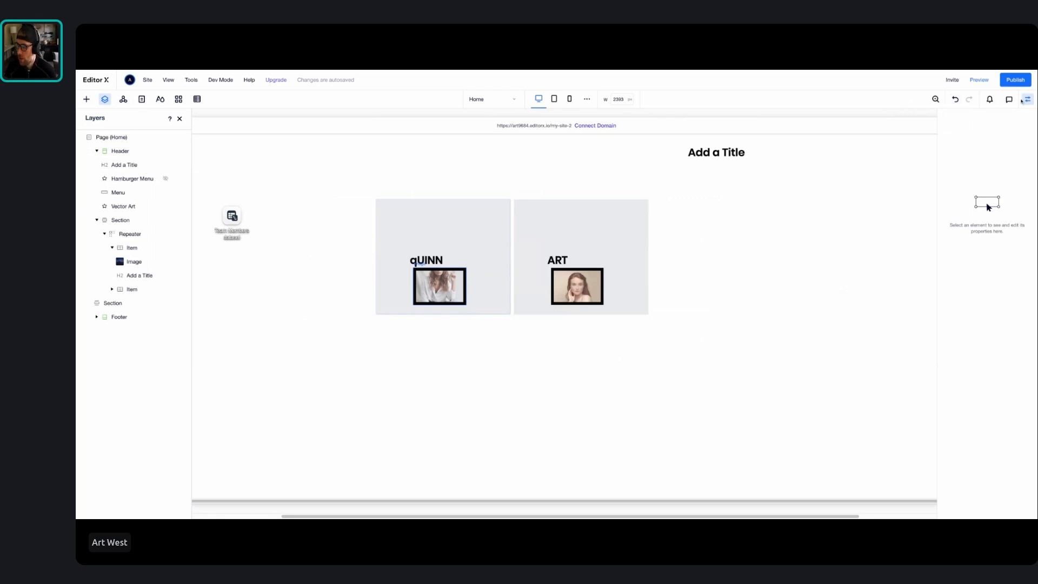
Review the notifications and the comments for the first repeater item's image, and return to the image's design settings
click(990, 101)
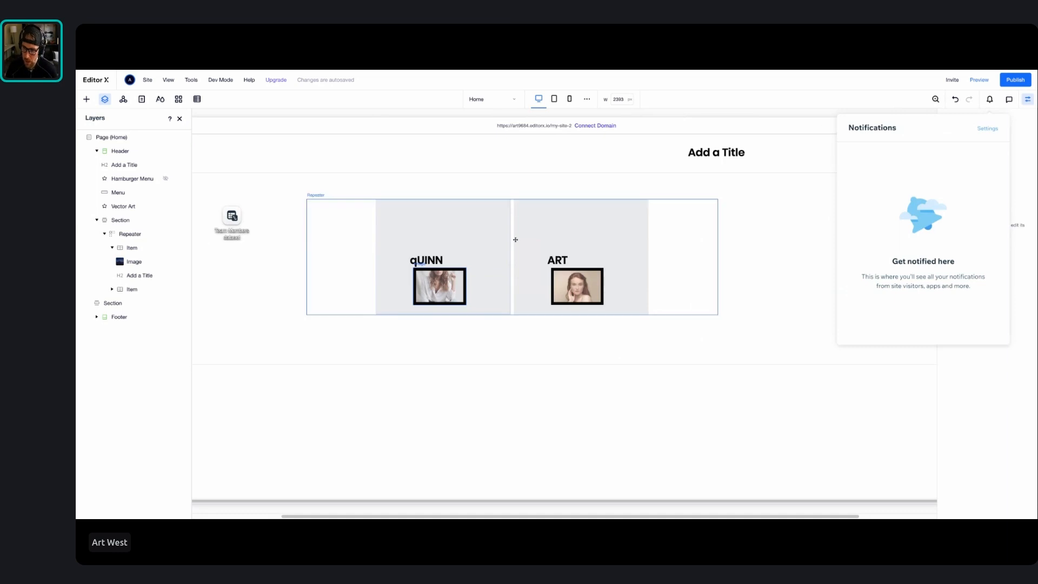
click(432, 279)
click(435, 280)
right_click(437, 281)
click(564, 247)
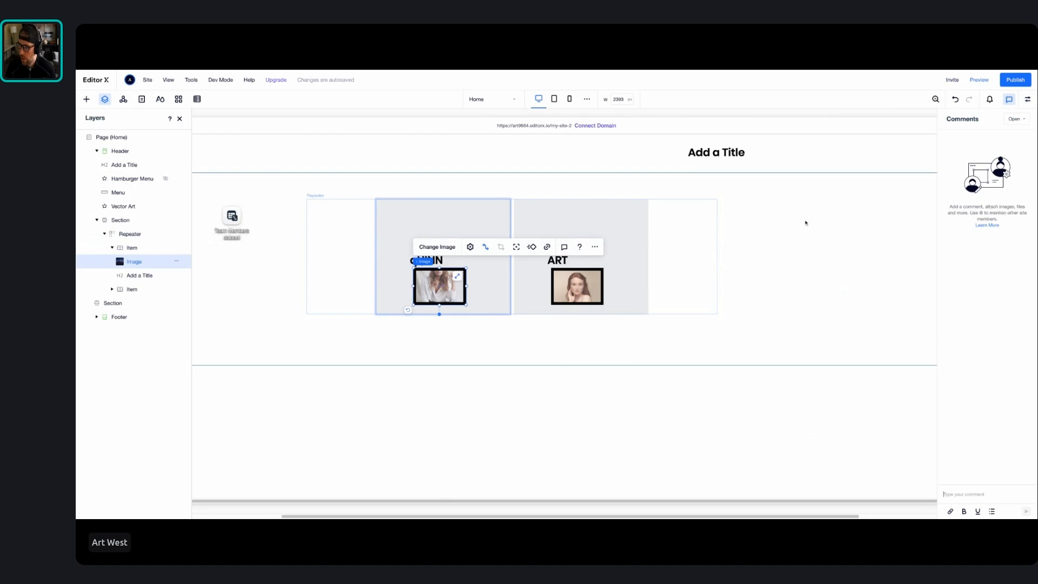
click(1027, 100)
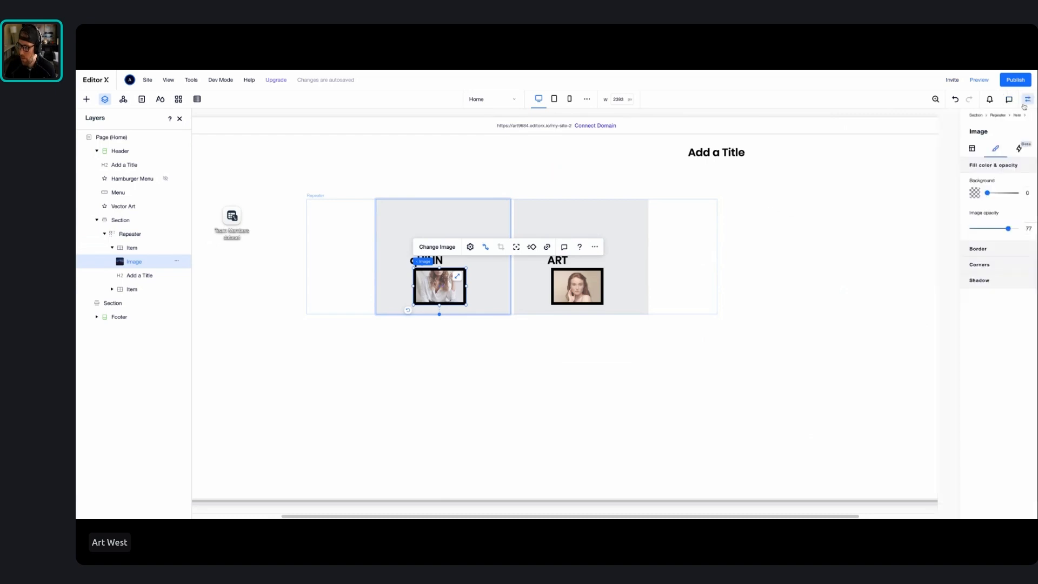